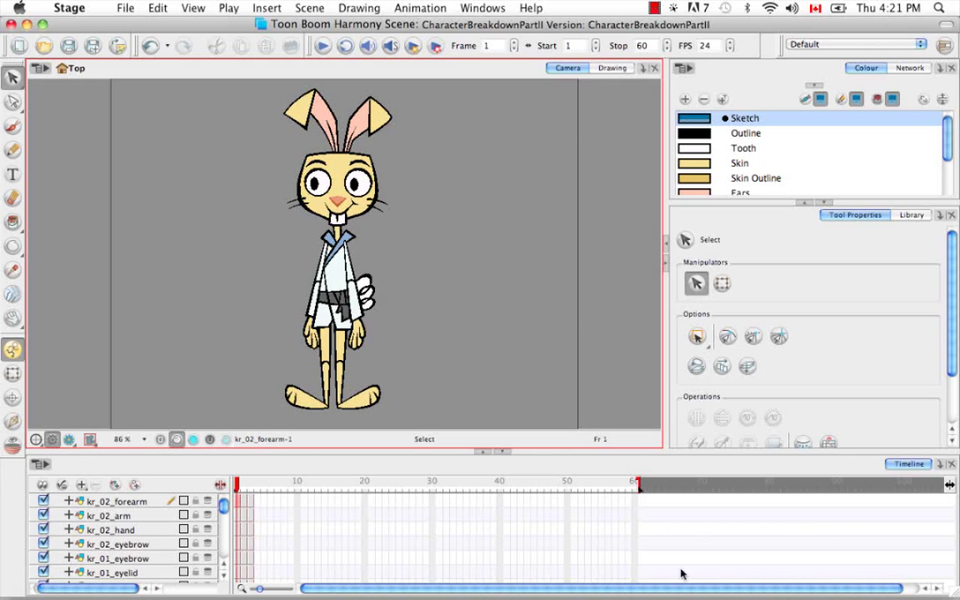
Switch to Adobe Reader, examine the lip-sync mouth charts on pages 578 and 579 of the Harmony user guide, and return to the scene
mouse_move(729, 589)
left_click(745, 563)
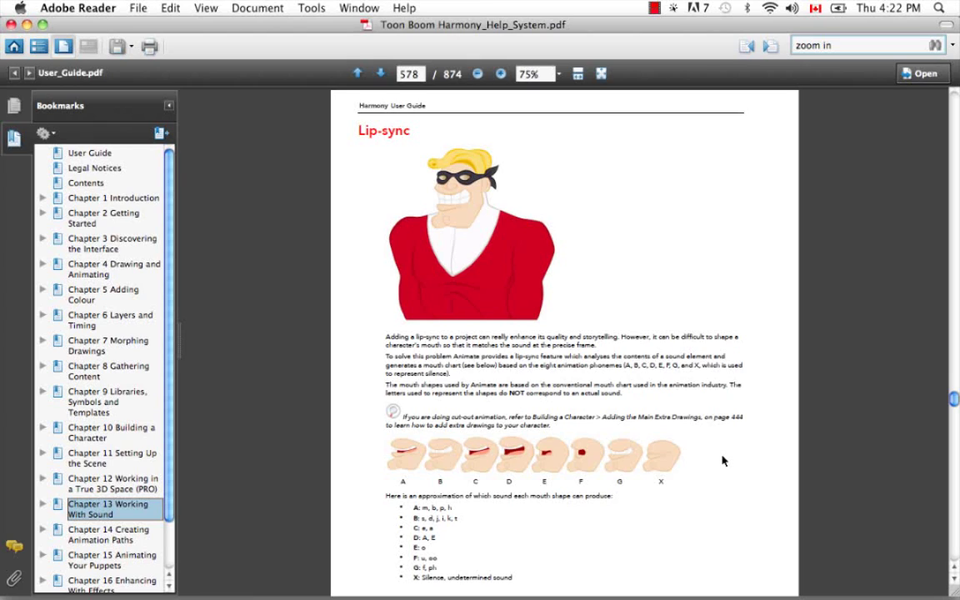
left_click(380, 73)
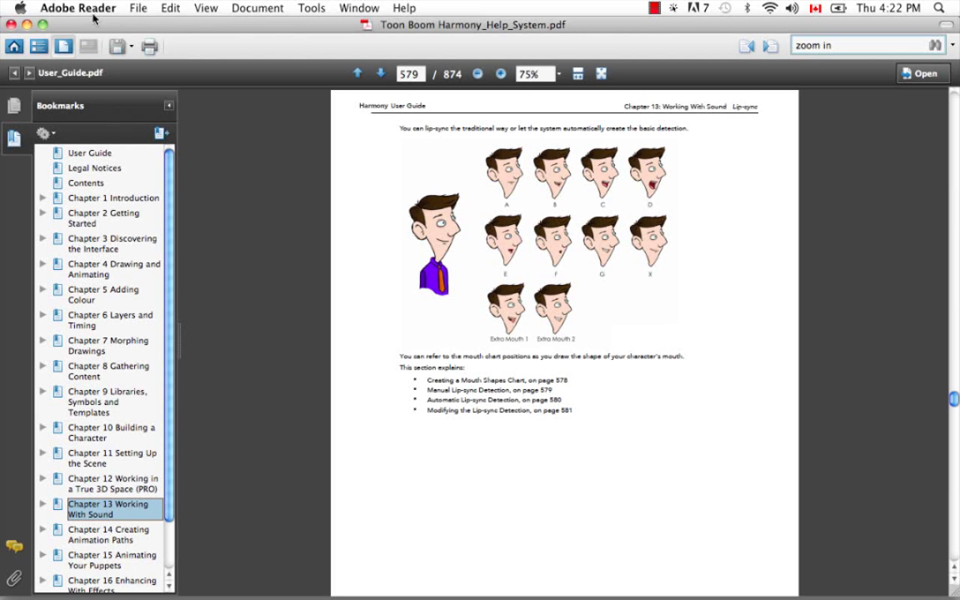
left_click(28, 25)
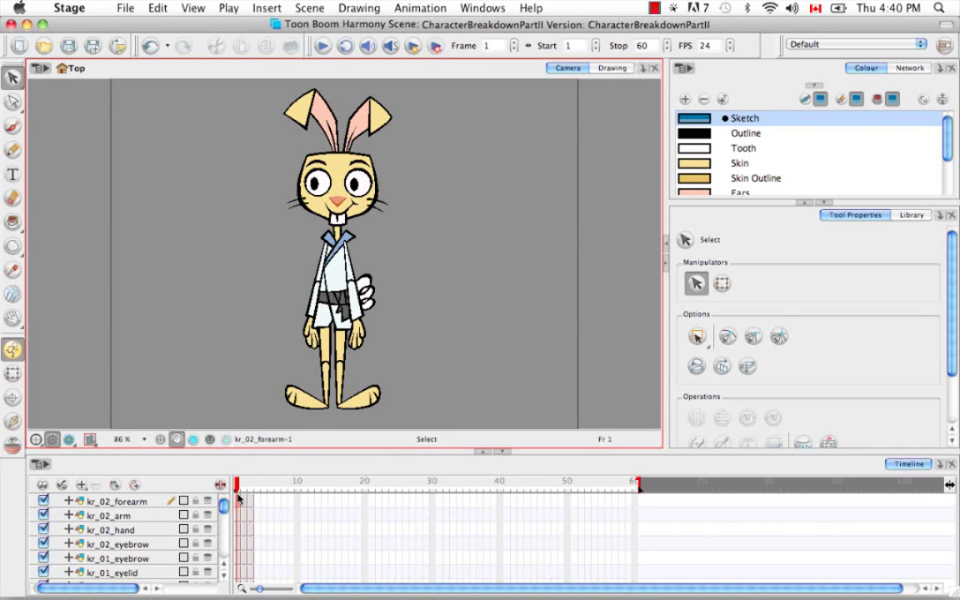
Move frames 2 and 3 of all layers from kr_02_forearm through kr_tail to frames 9 and 10, with the first drawings held in between
left_click_drag(223, 506, 226, 526)
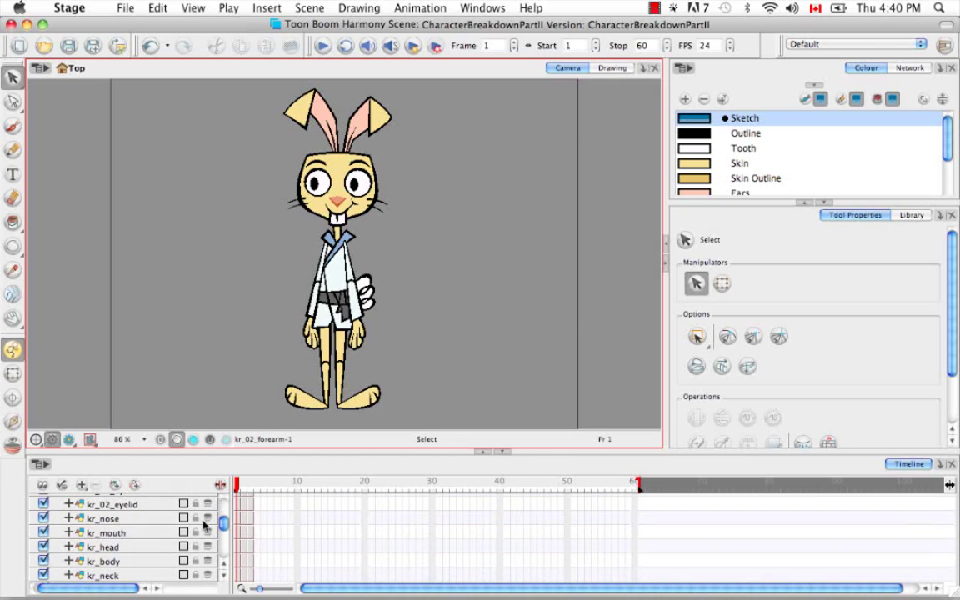
left_click(167, 534)
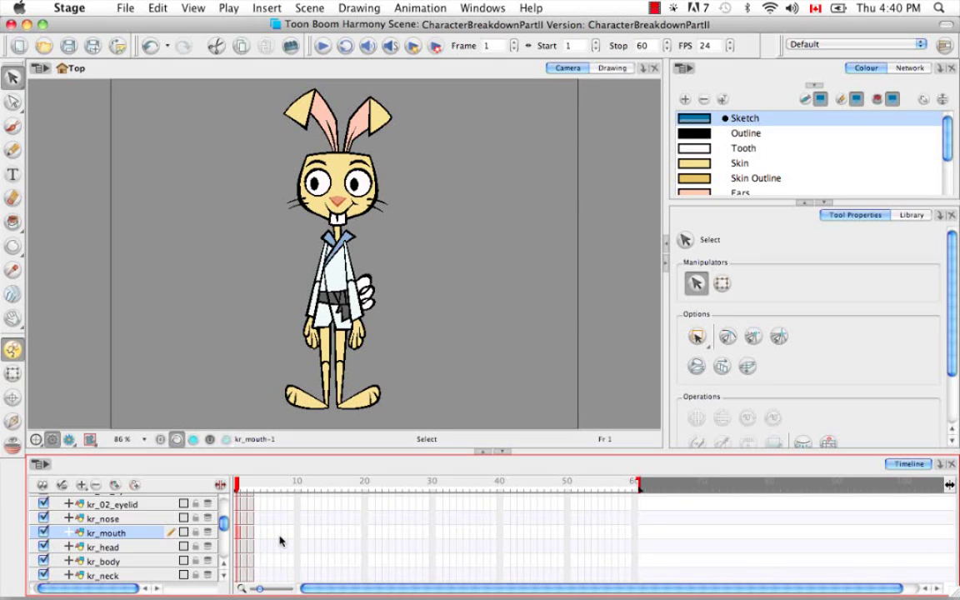
left_click(486, 451)
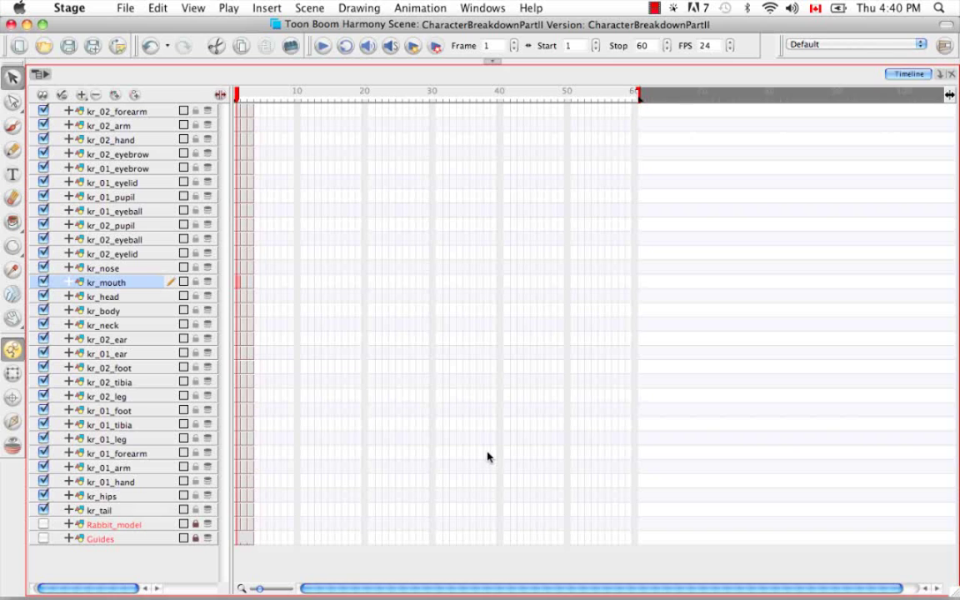
left_click(461, 211)
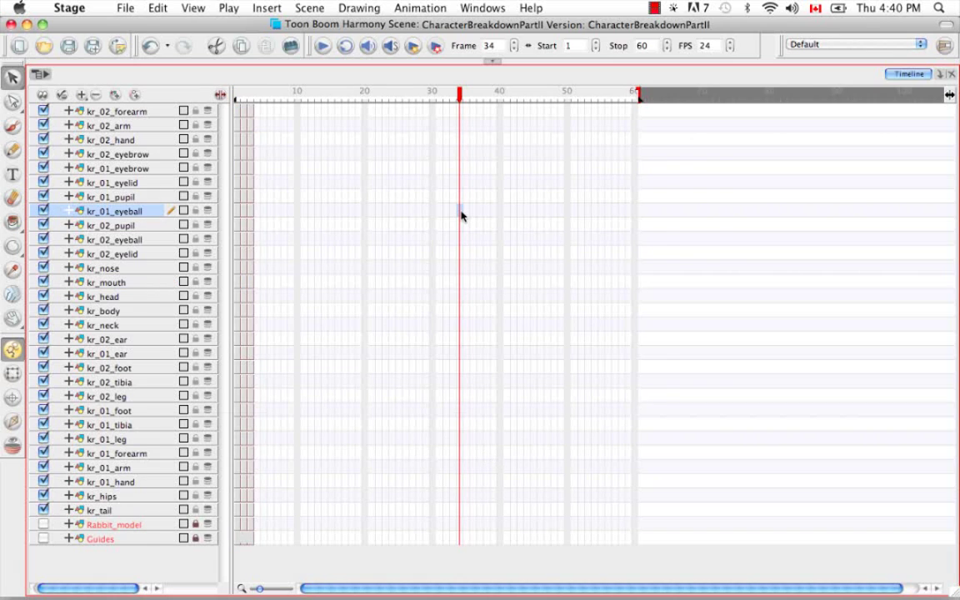
key("super+equal")
key("super+equal")
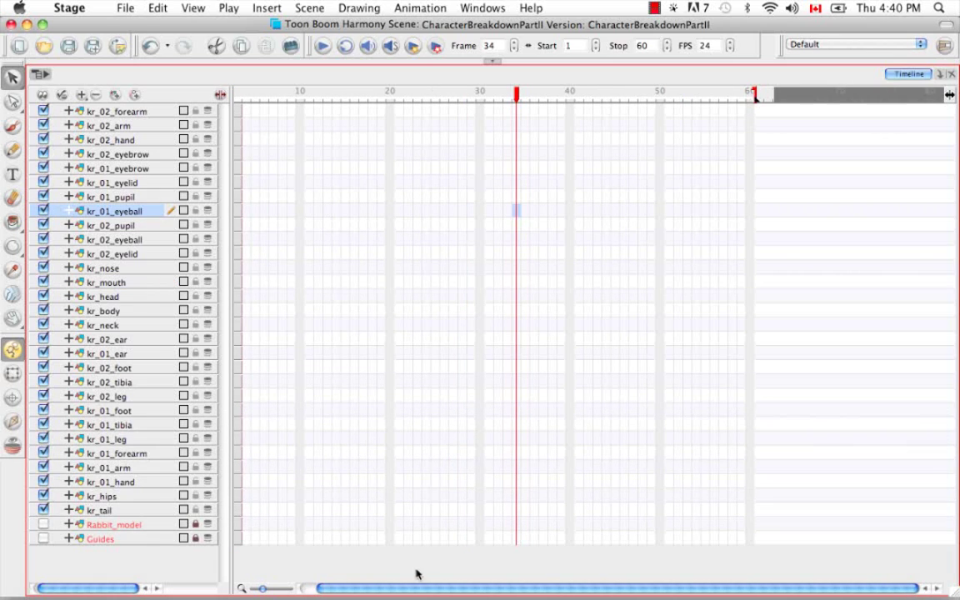
scroll(376, 532, "left", 2)
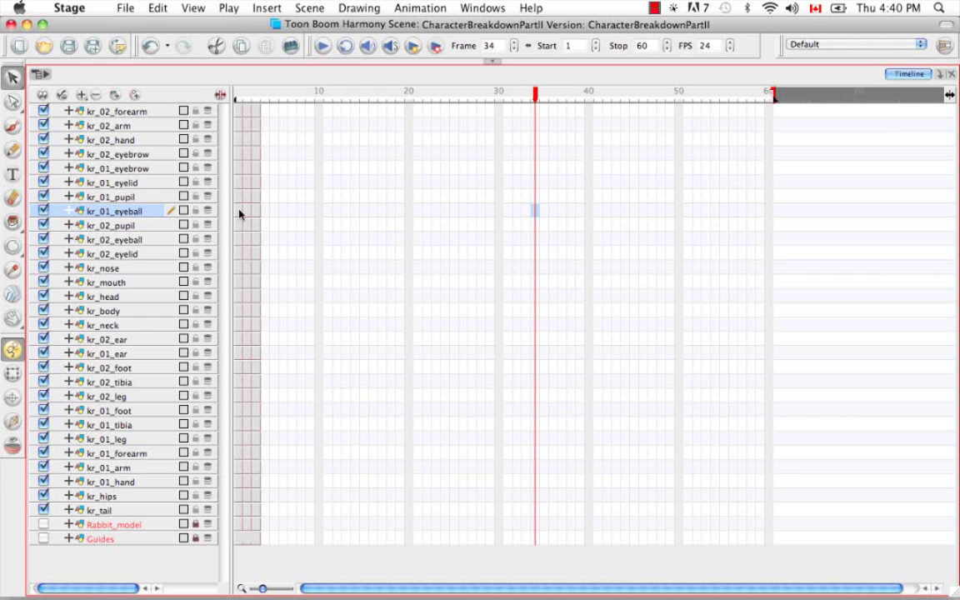
left_click(247, 112)
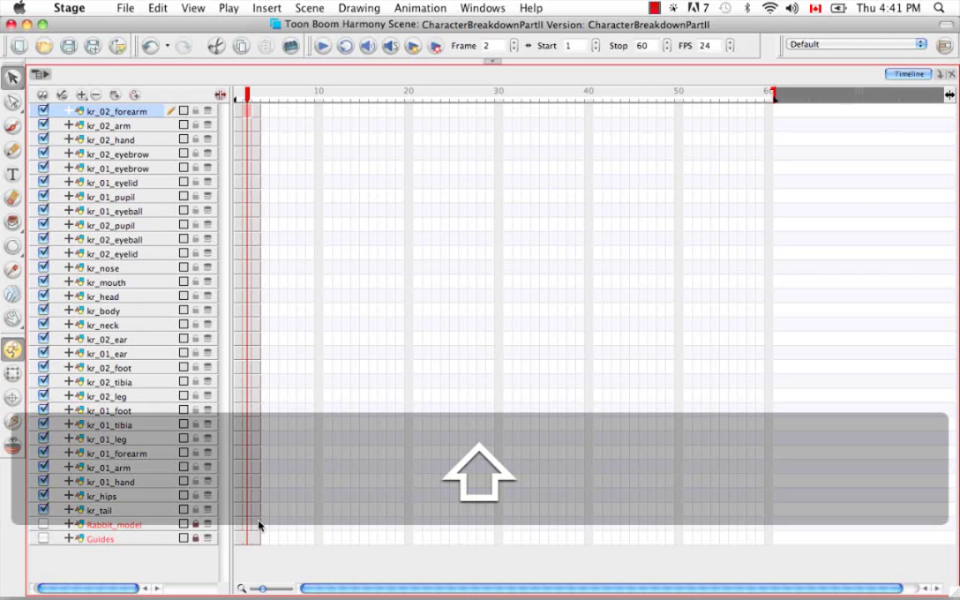
left_click(254, 510, "shift")
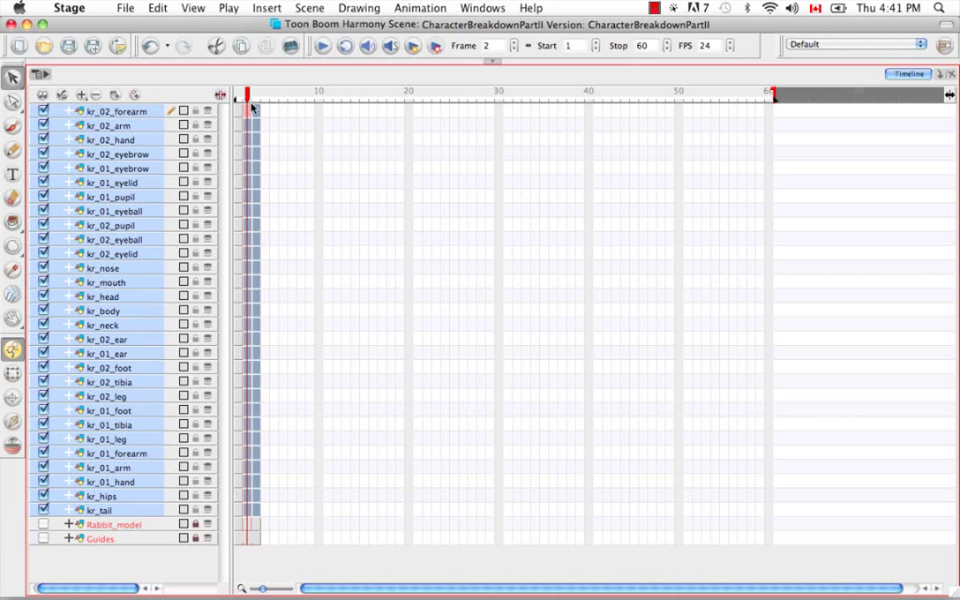
left_click_drag(249, 111, 315, 111)
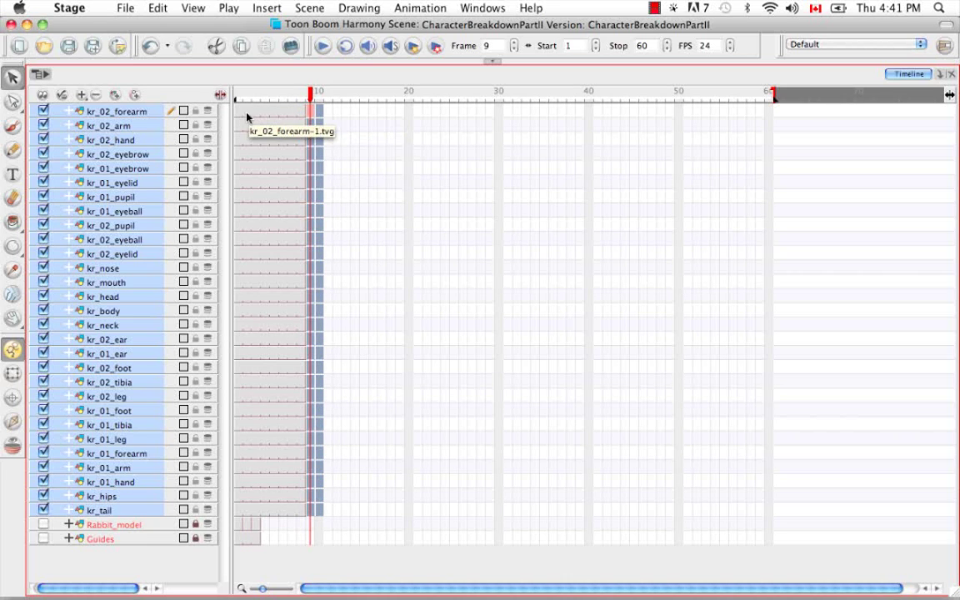
Bring back the camera view and scrub between frames 1 and 8 to check the held rabbit drawings
left_click(490, 62)
left_click_drag(264, 482, 302, 462)
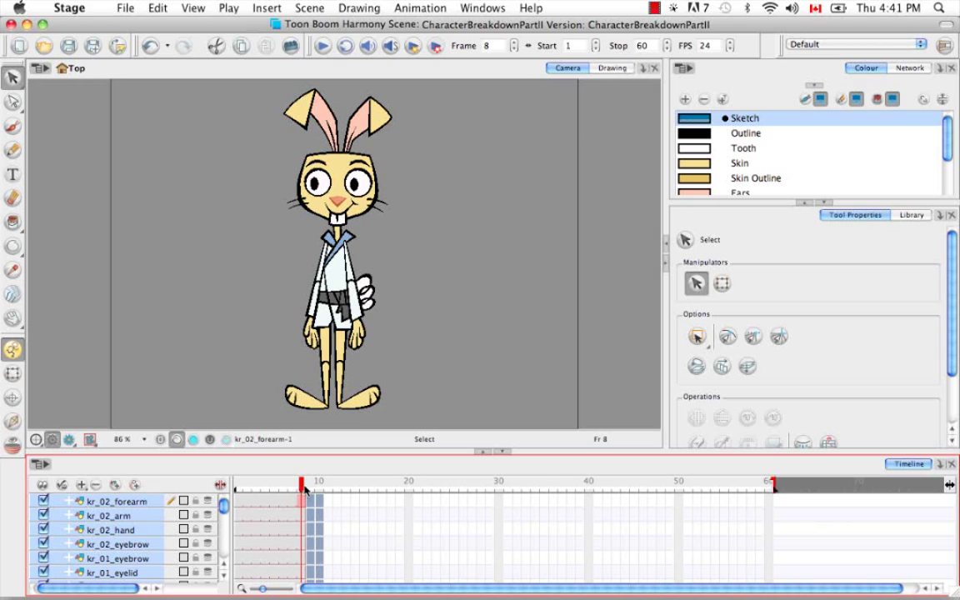
left_click(266, 476)
left_click_drag(265, 477, 237, 478)
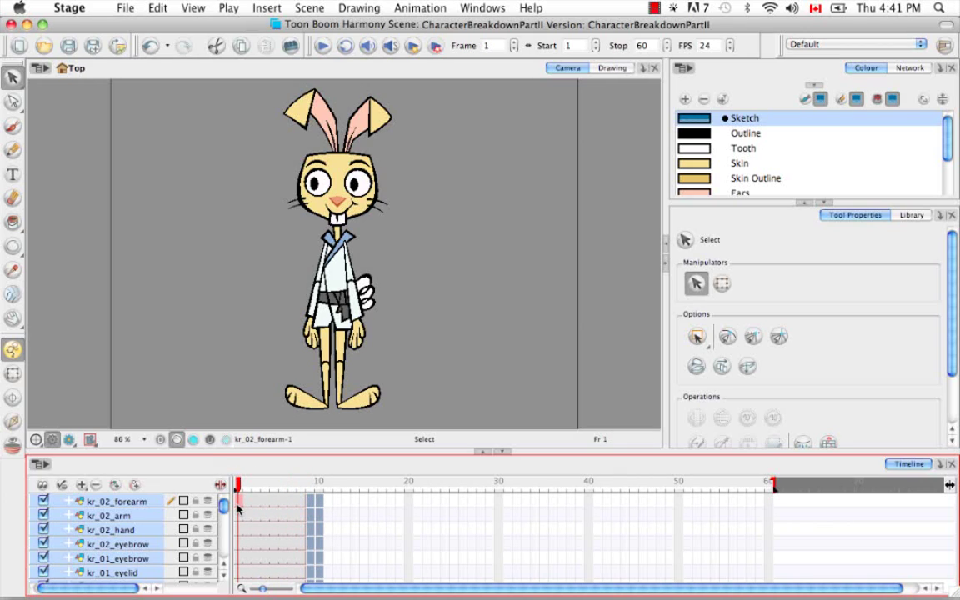
Paint a test brush stroke beside the rabbit on the first kr_02_forearm drawing and delete it
left_click(12, 127)
left_click_drag(218, 197, 240, 326)
mouse_move(237, 482)
left_mouse_down()
mouse_move(275, 483)
mouse_move(239, 472)
left_mouse_up()
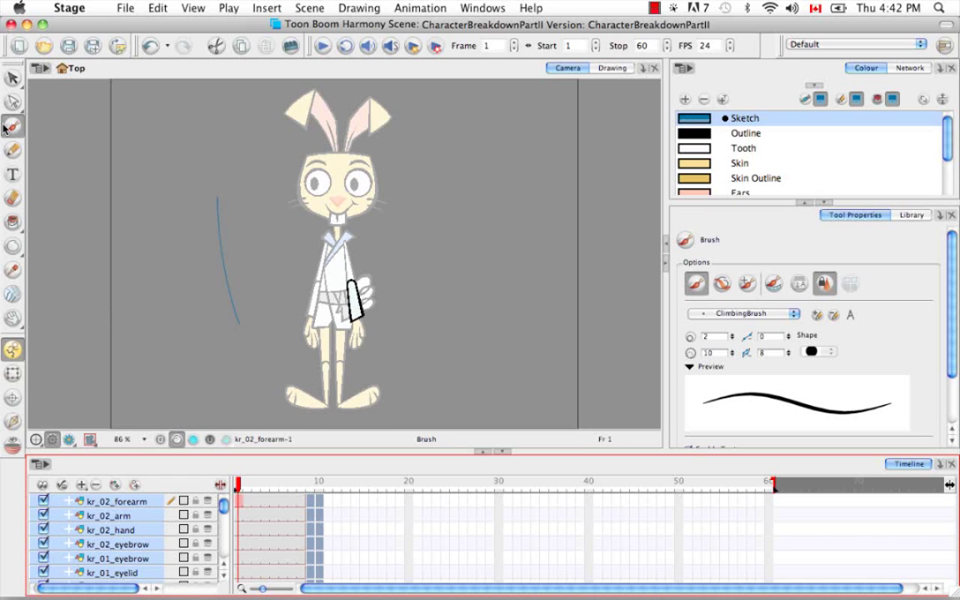
left_click_drag(12, 78, 51, 77)
left_click_drag(256, 161, 163, 315)
key("BackSpace")
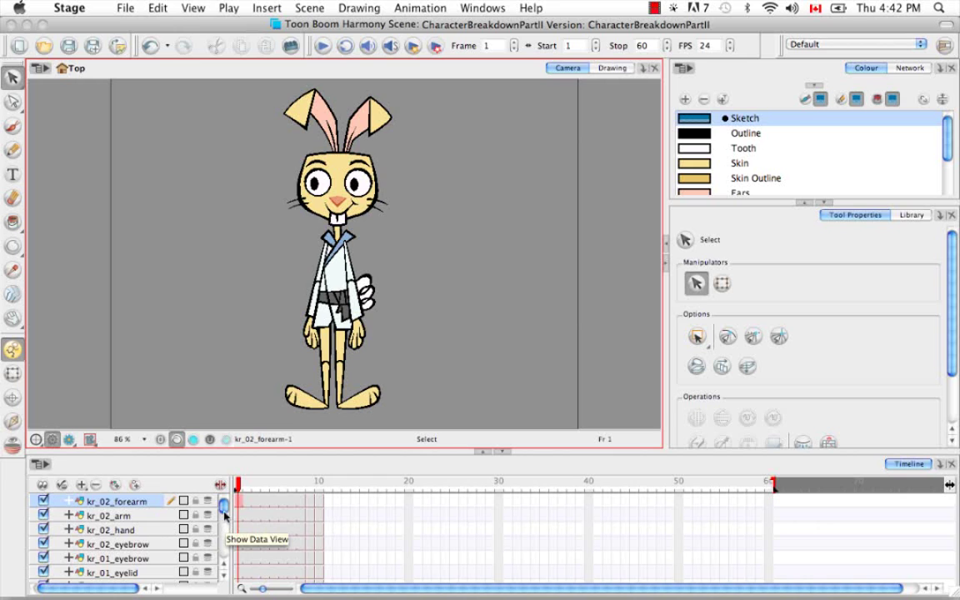
Select the kr_mouth layer and display the Timeline View toolbar
scroll(223, 529, "down", 5)
scroll(228, 530, "down", 3)
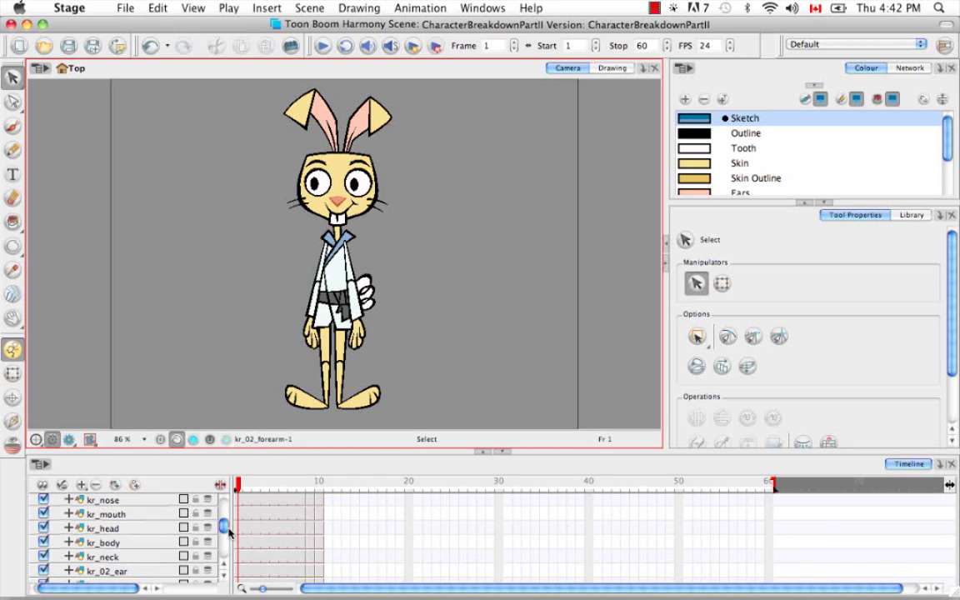
left_click(150, 514)
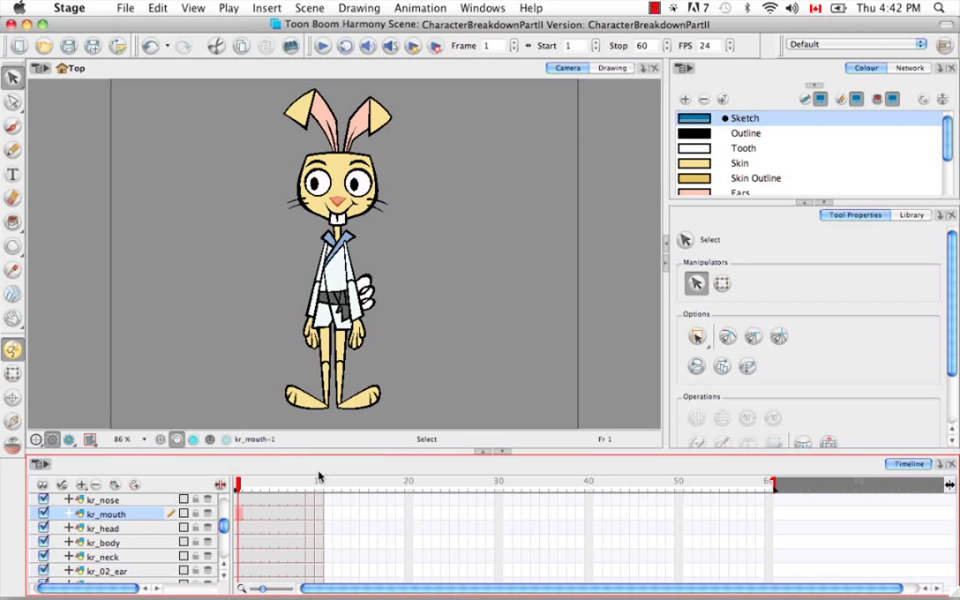
left_click(480, 8)
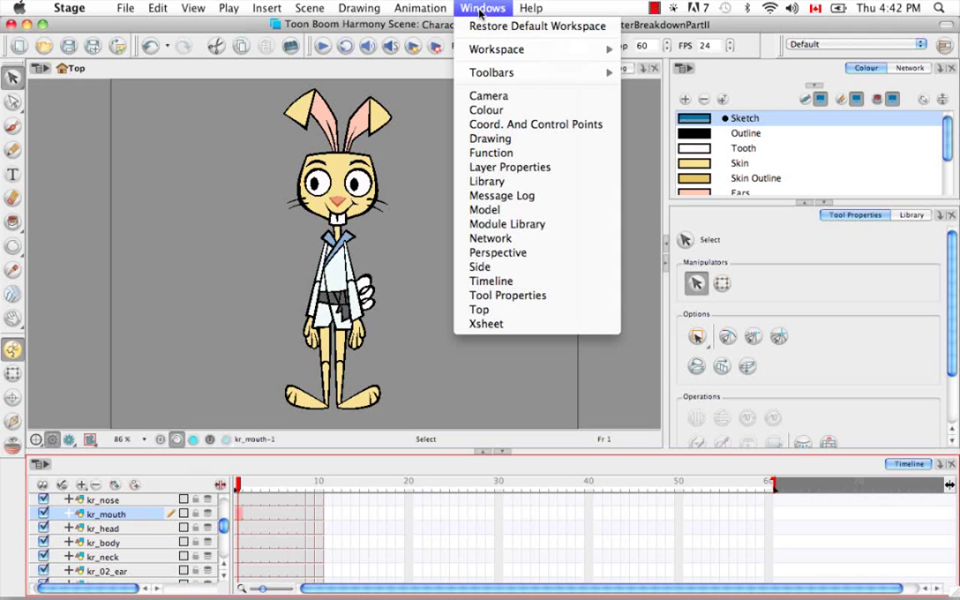
mouse_move(540, 74)
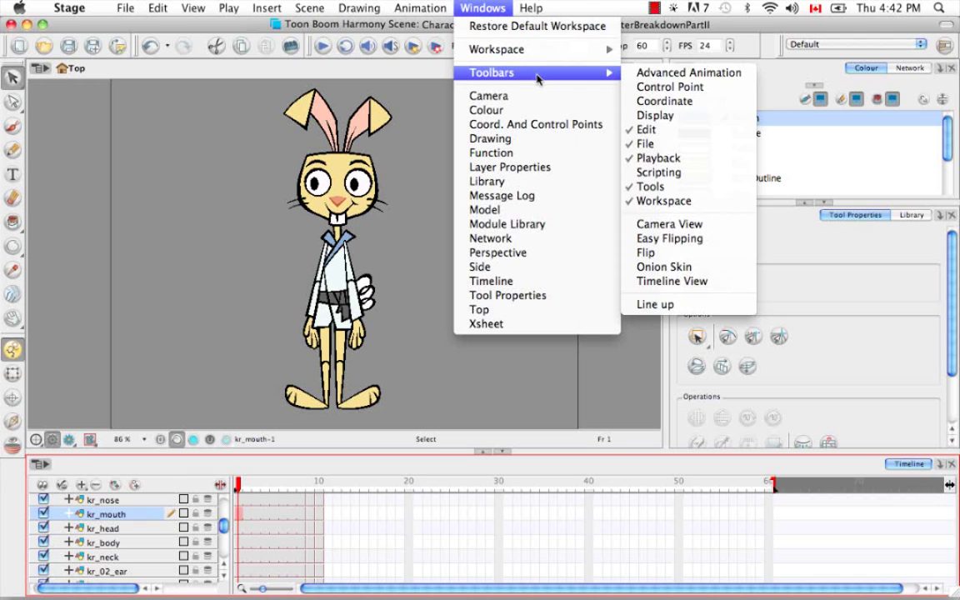
left_click(747, 285)
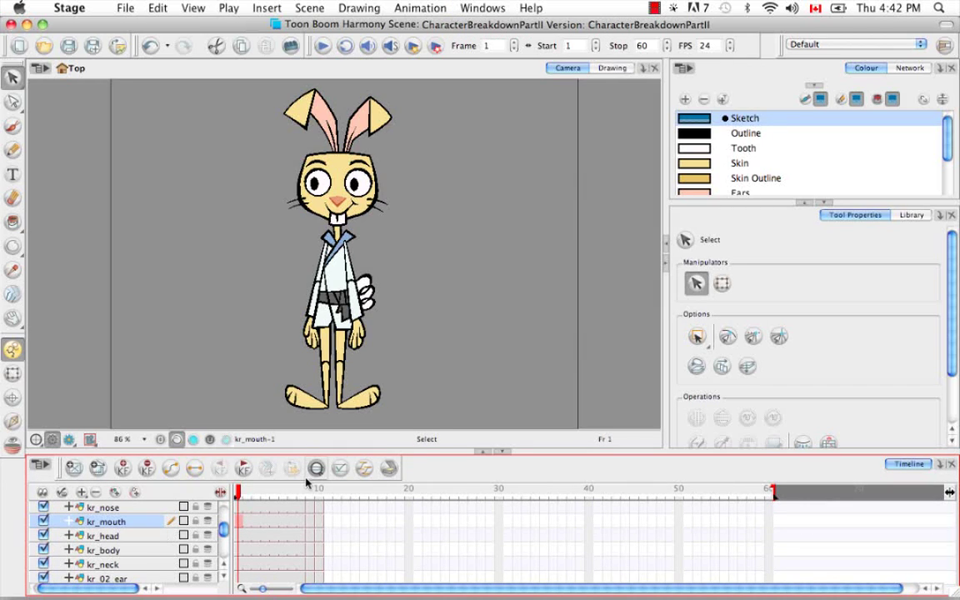
Duplicate the kr_mouth drawing on each frame from 2 to 5 so every frame holds its own mouth drawing
left_click(247, 521)
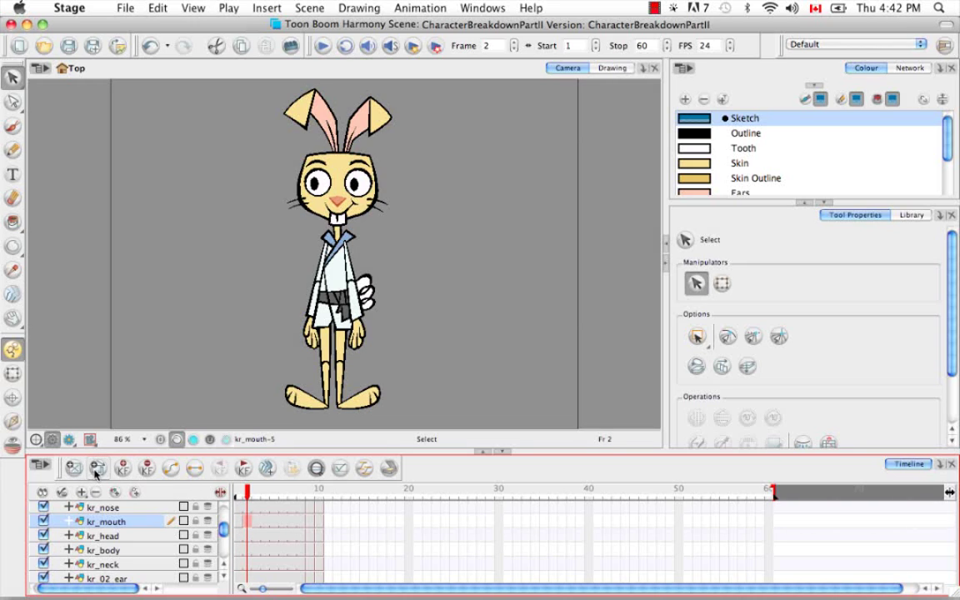
left_click(254, 522)
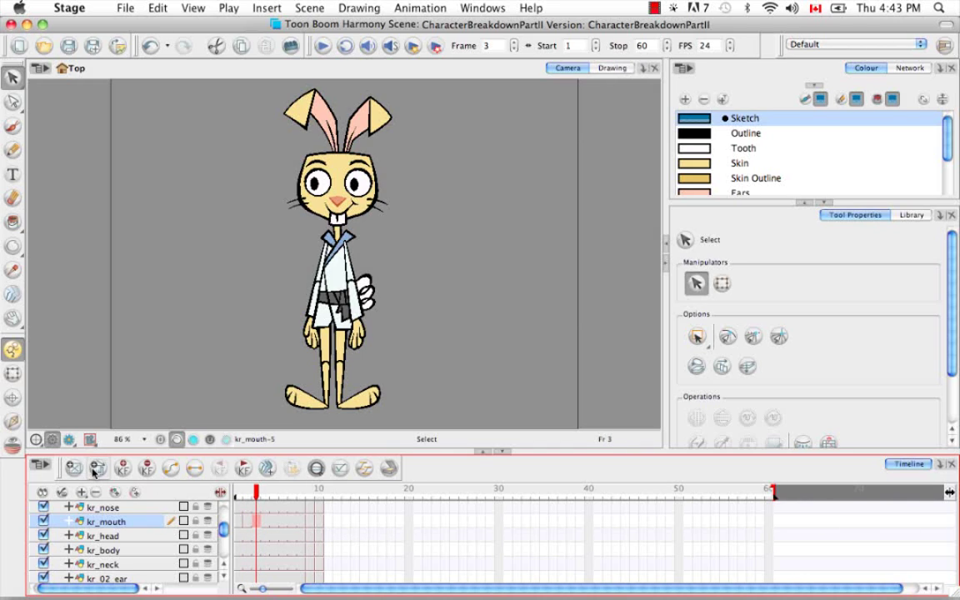
left_click(265, 522)
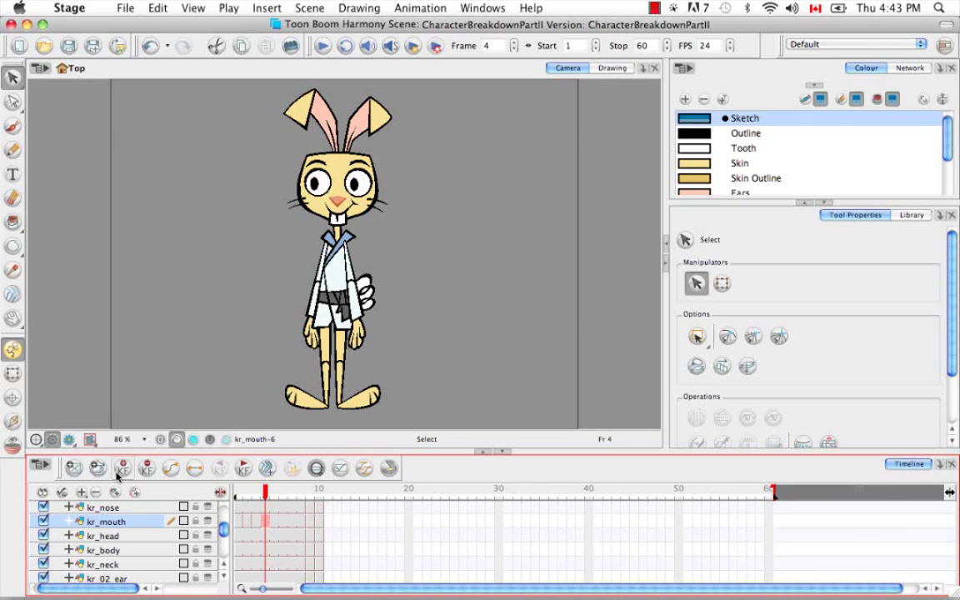
key("period")
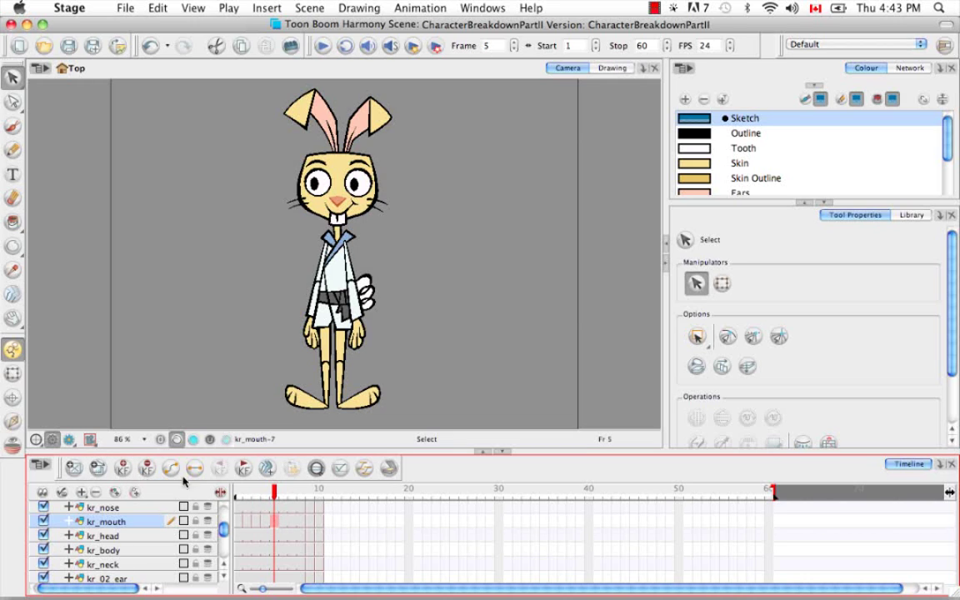
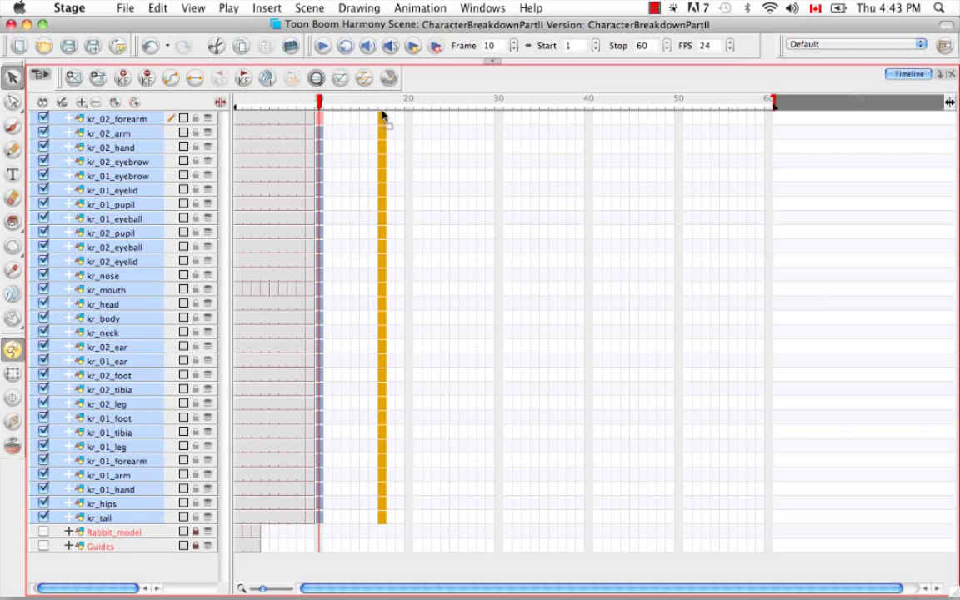
Duplicate the kr_mouth drawing on each frame from 9 to 16 to separate the remaining mouth drawings
left_click(313, 292)
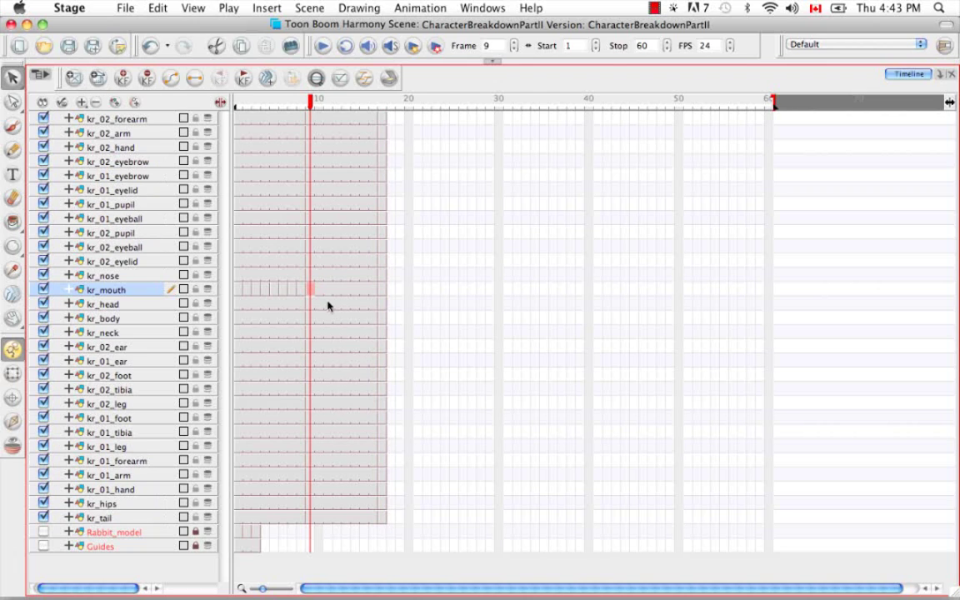
left_click(320, 289)
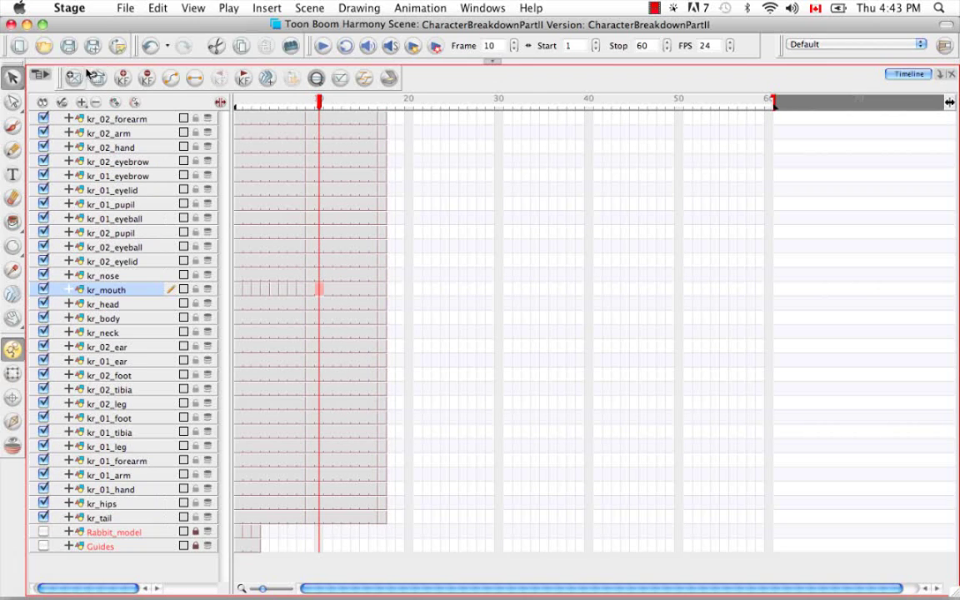
left_click(328, 290)
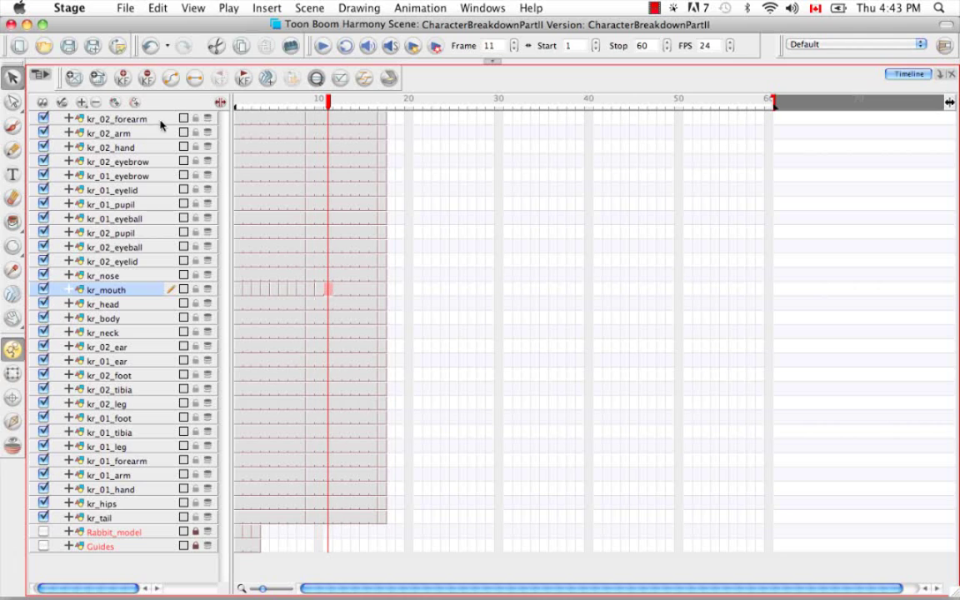
left_click(339, 291)
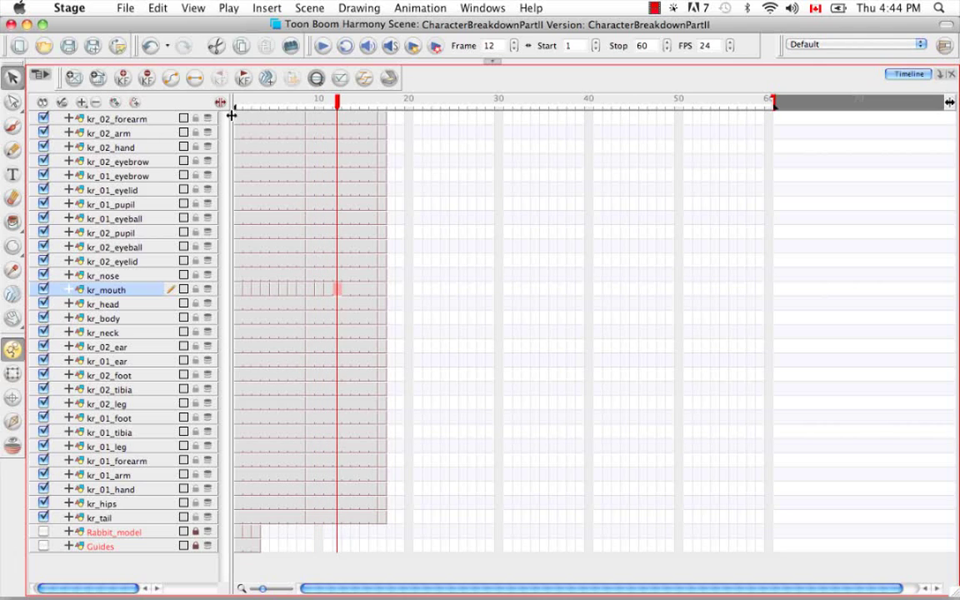
left_click(347, 289)
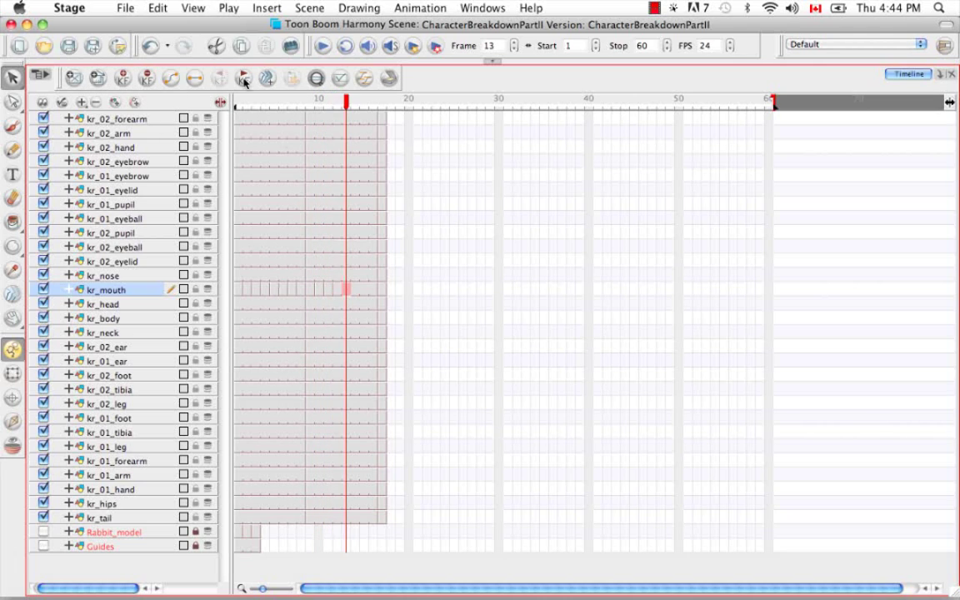
left_click(357, 290)
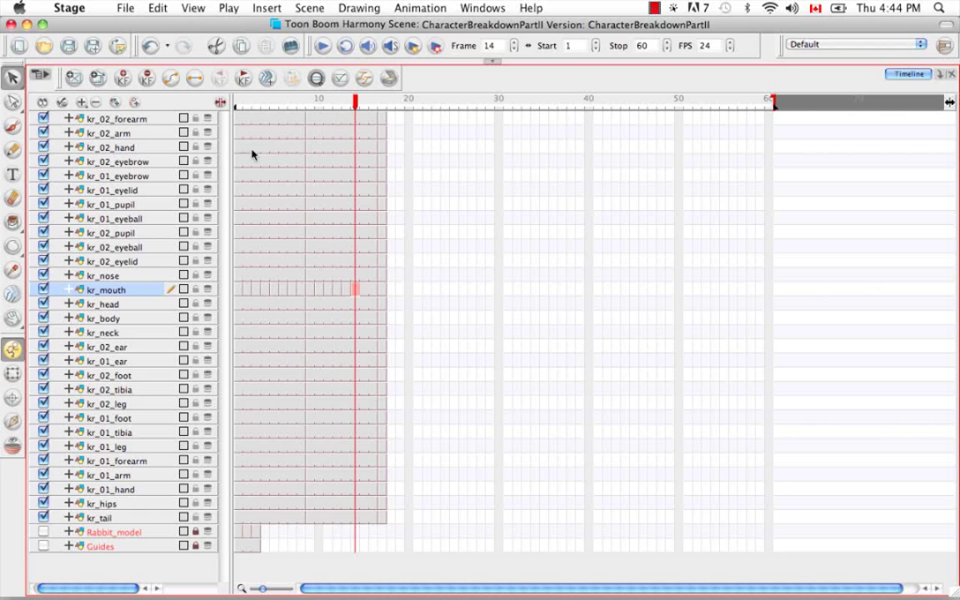
left_click(365, 289)
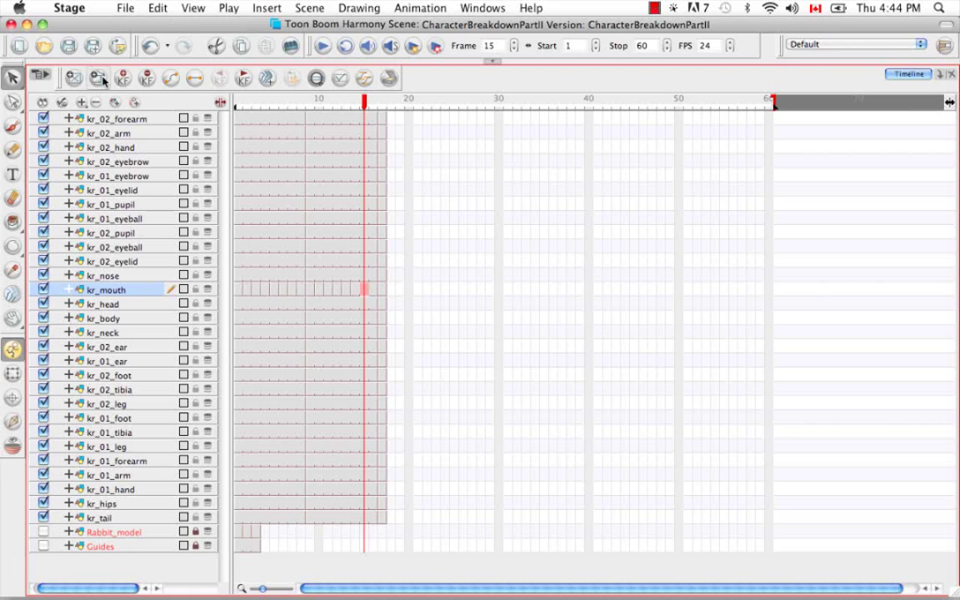
left_click(372, 291)
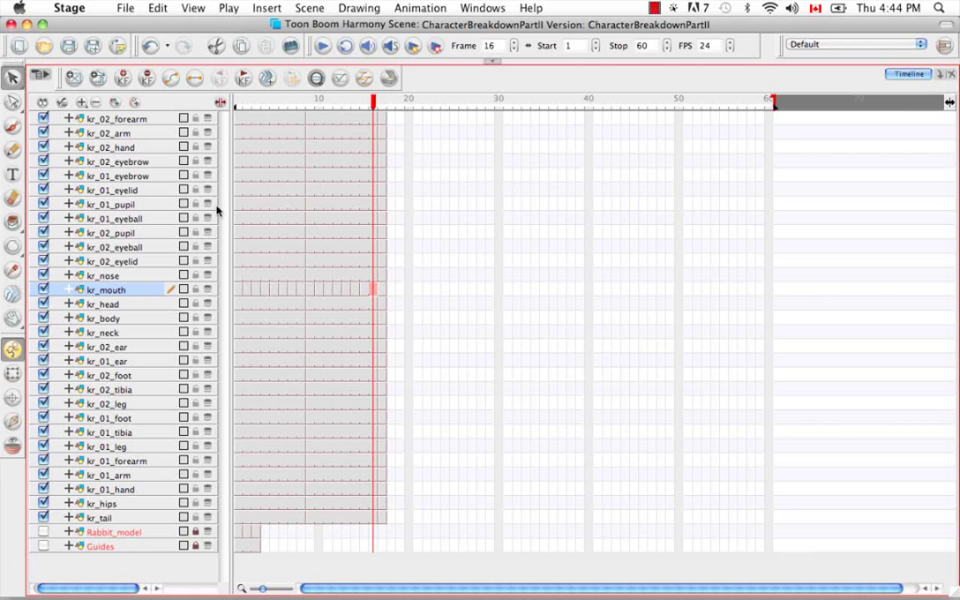
left_click(385, 108)
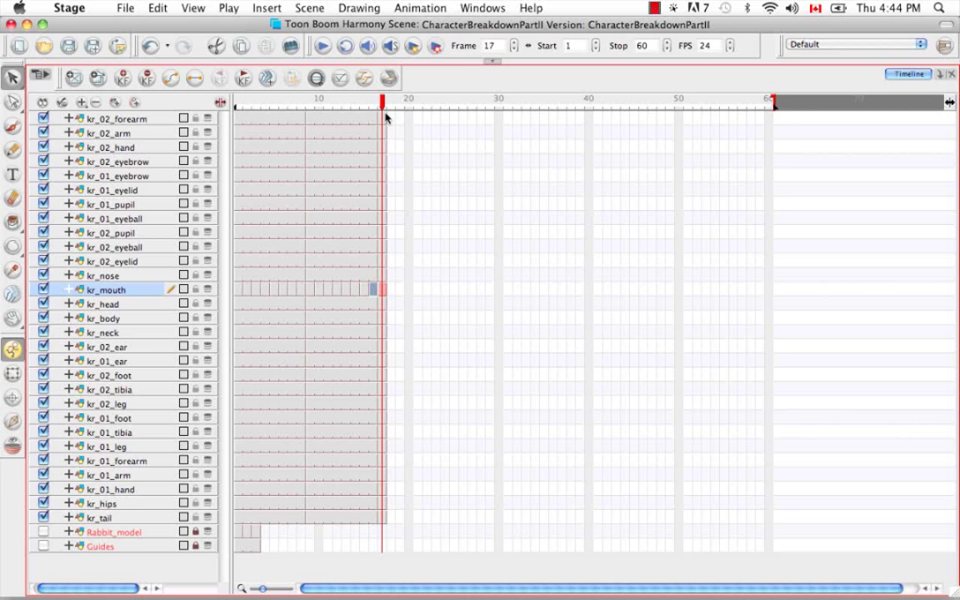
Extend the exposure of all layers from kr_02_forearm to kr_tail at frame 17 to frame 20, using Overwrite
key("period")
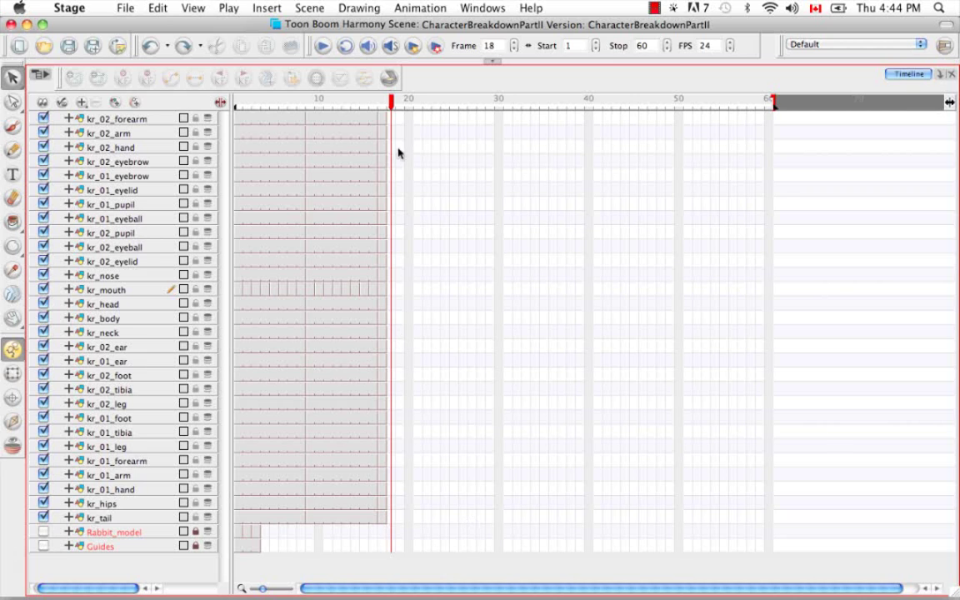
left_click(385, 118)
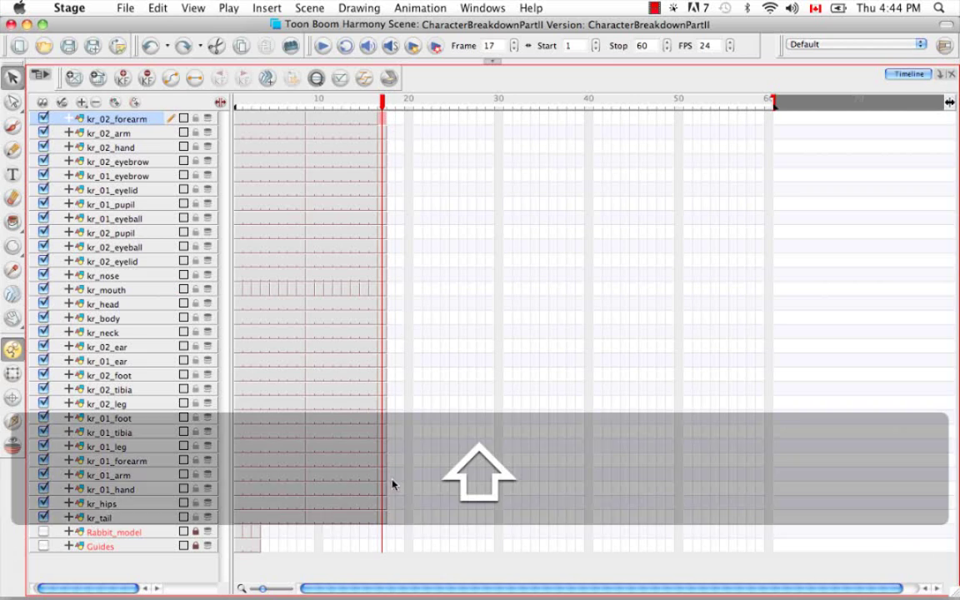
left_click(381, 520, "shift")
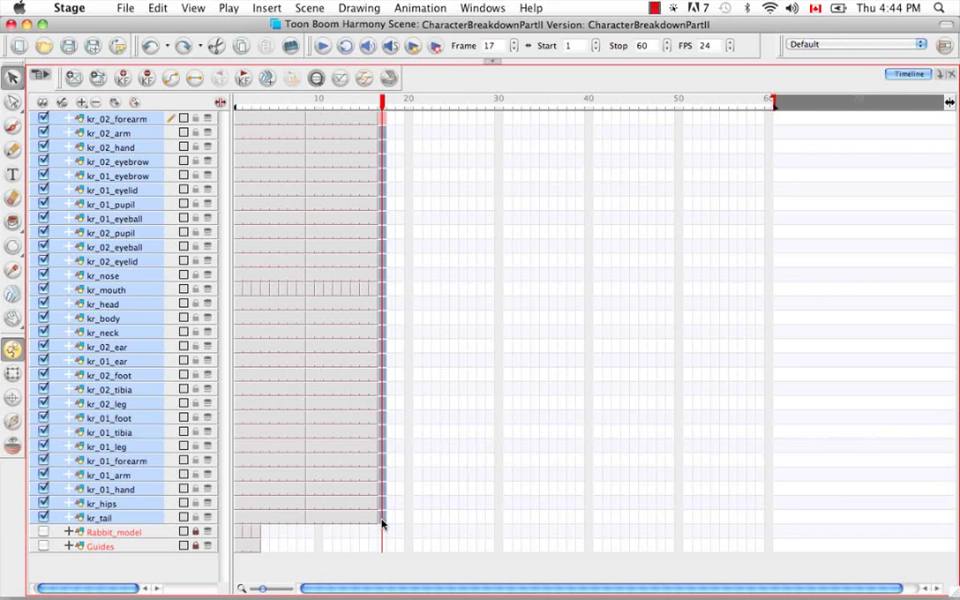
right_click(383, 523)
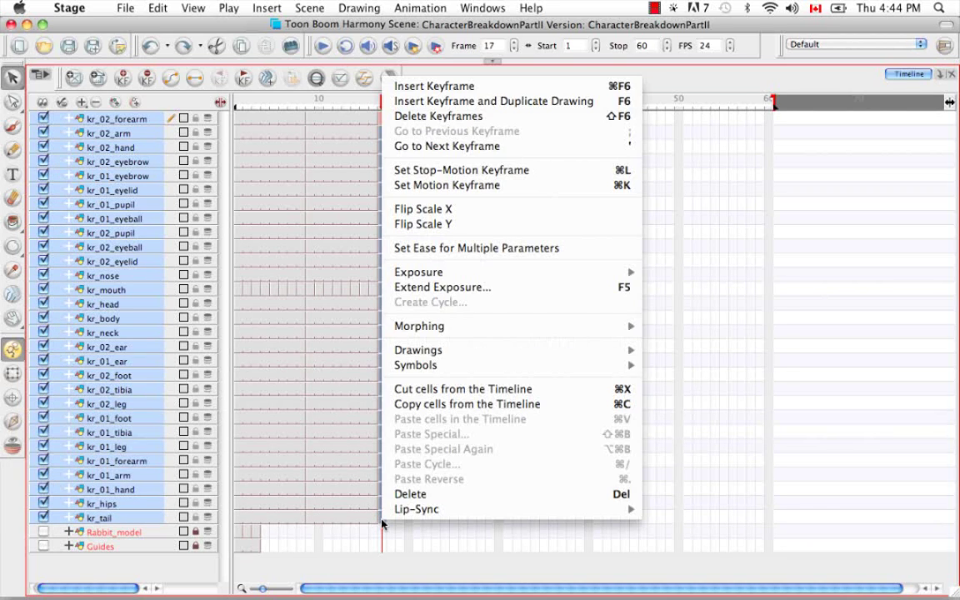
left_click(460, 288)
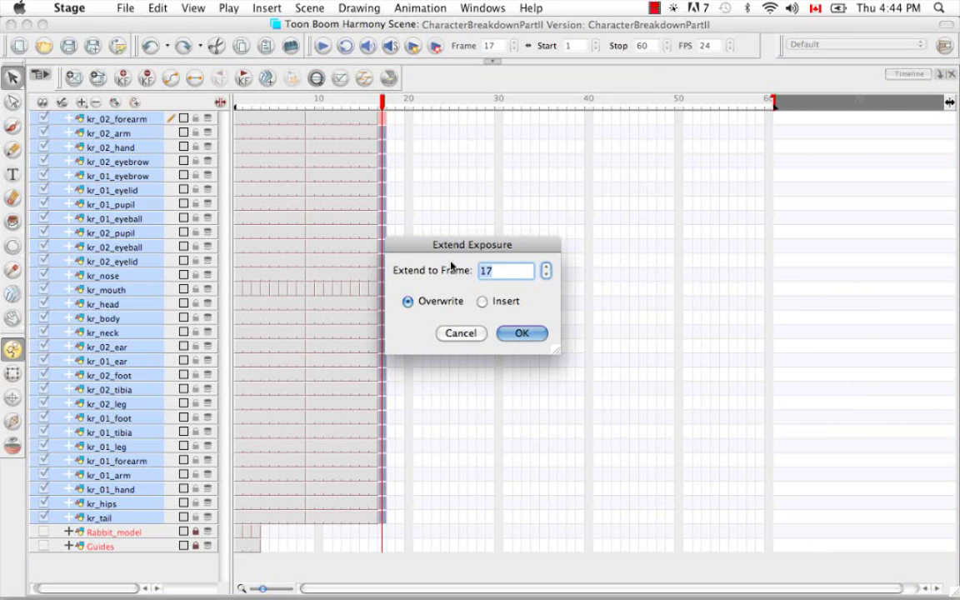
type("20")
left_click(507, 340)
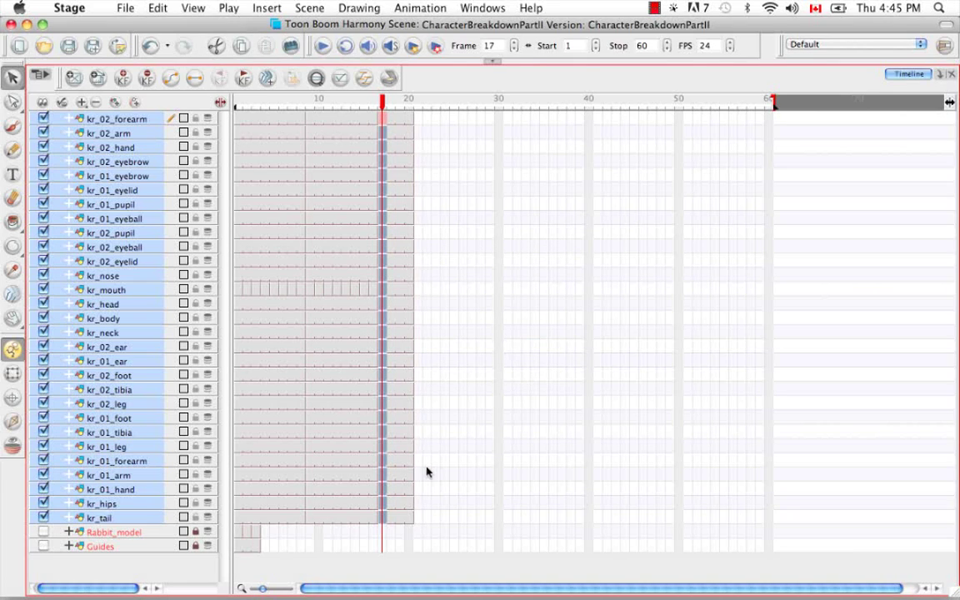
Duplicate the kr_mouth drawing on each frame from 17 to 20 so every frame has a separate drawing
left_click(407, 289)
left_click(382, 290)
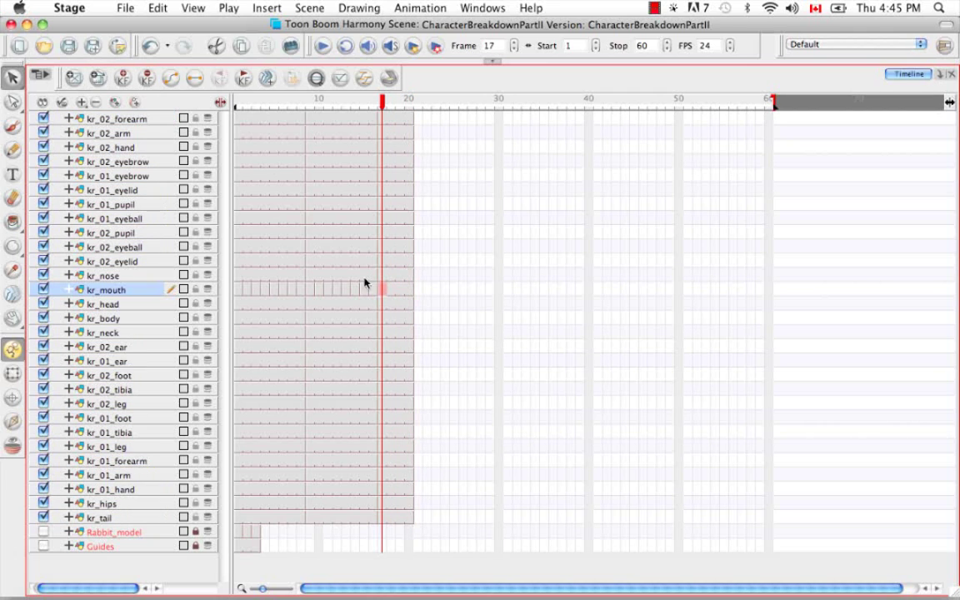
left_click(391, 289)
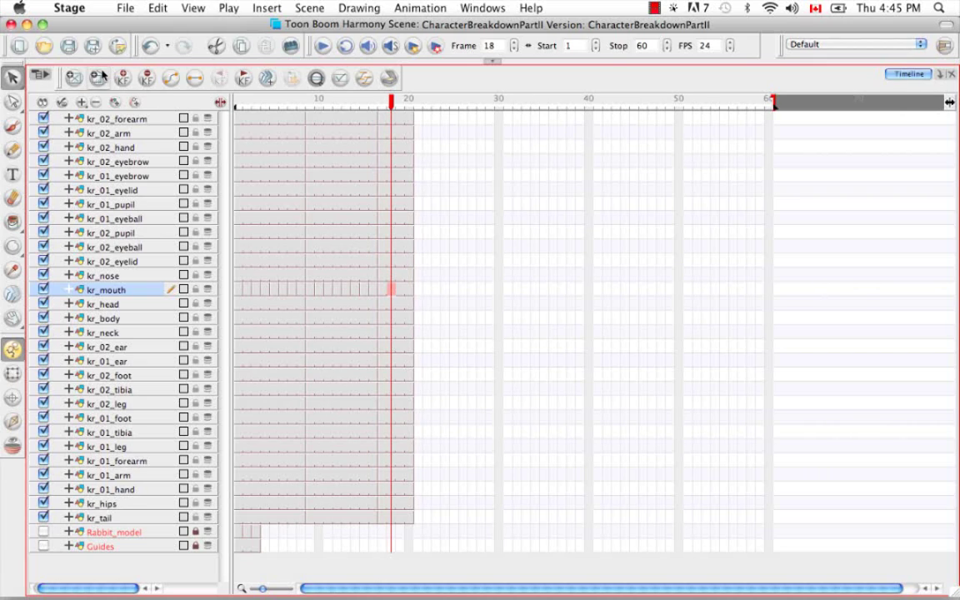
left_click(400, 290)
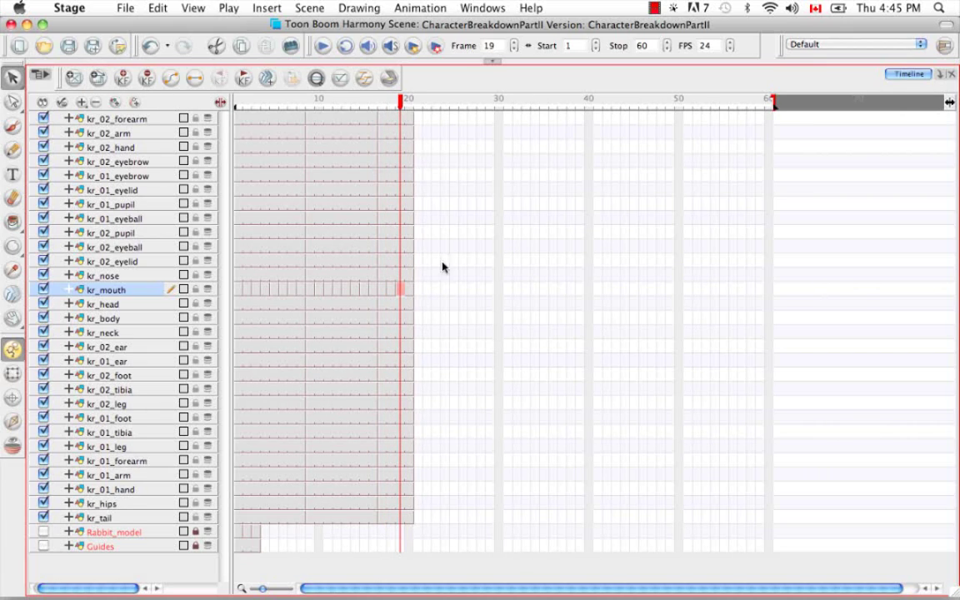
left_click(409, 290)
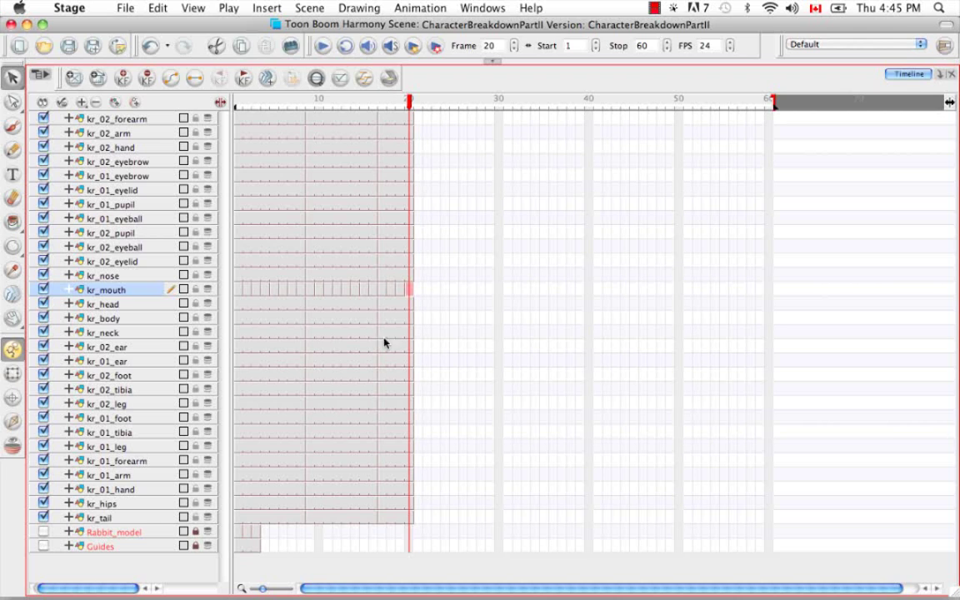
Restore the Camera view above the timeline and display the Library's drawing substitutions for kr_mouth on frame 2
left_click(493, 61)
left_click_drag(246, 493, 224, 527)
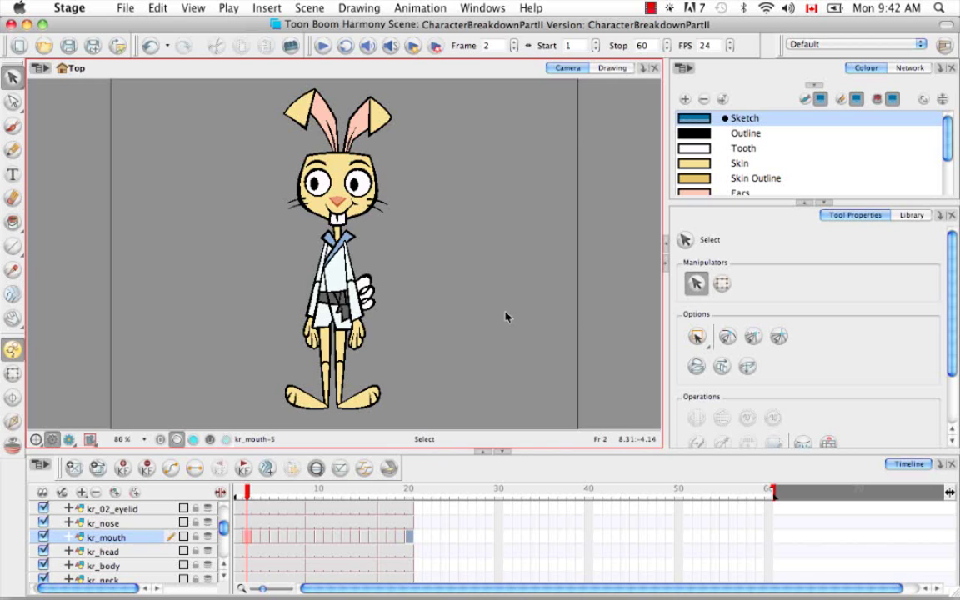
left_click(916, 217)
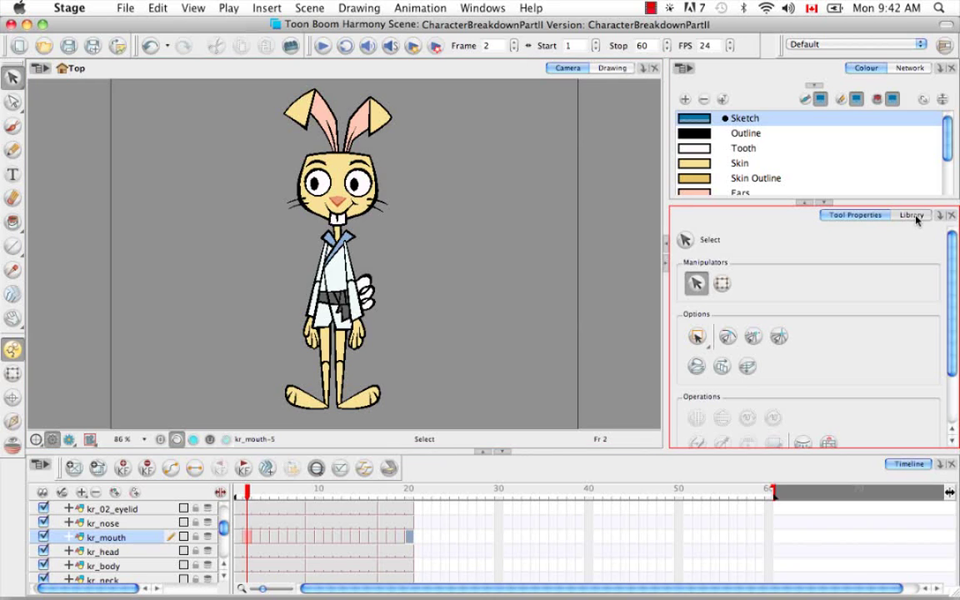
left_click(913, 216)
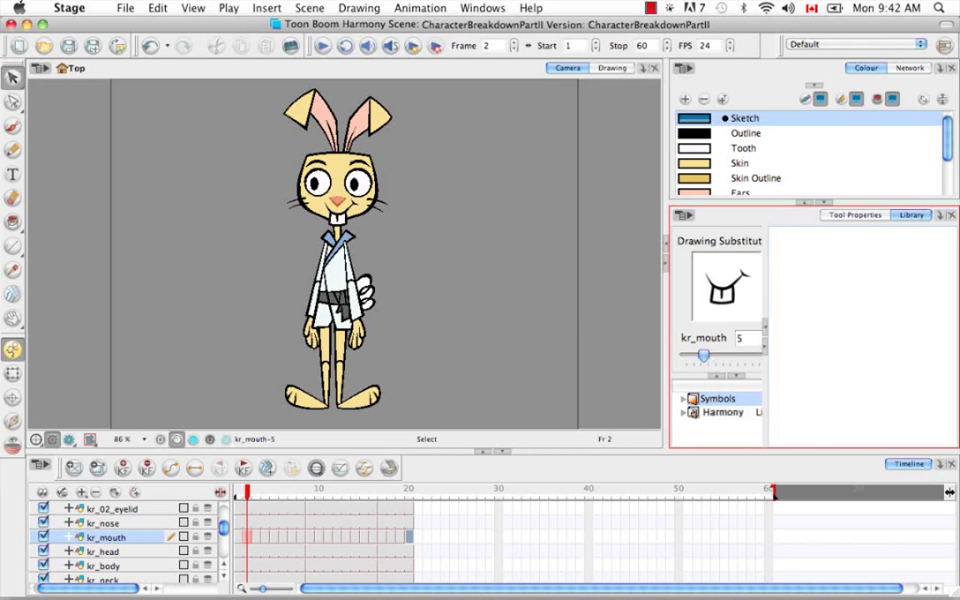
Preview the kr_mouth drawing substitutions on frame 2 and return to drawing 5
left_click_drag(704, 355, 677, 358)
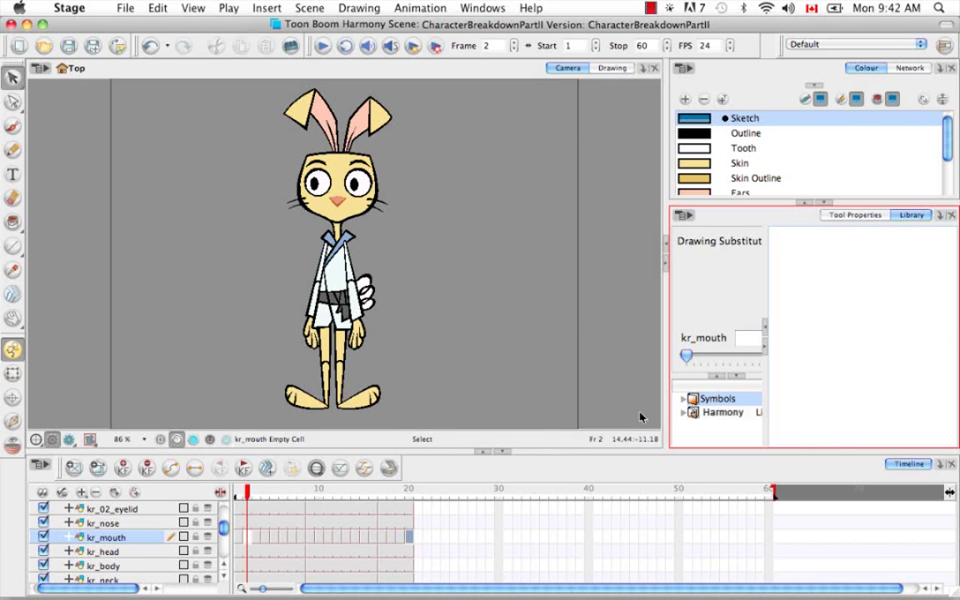
left_click(690, 355)
left_click_drag(692, 356, 699, 356)
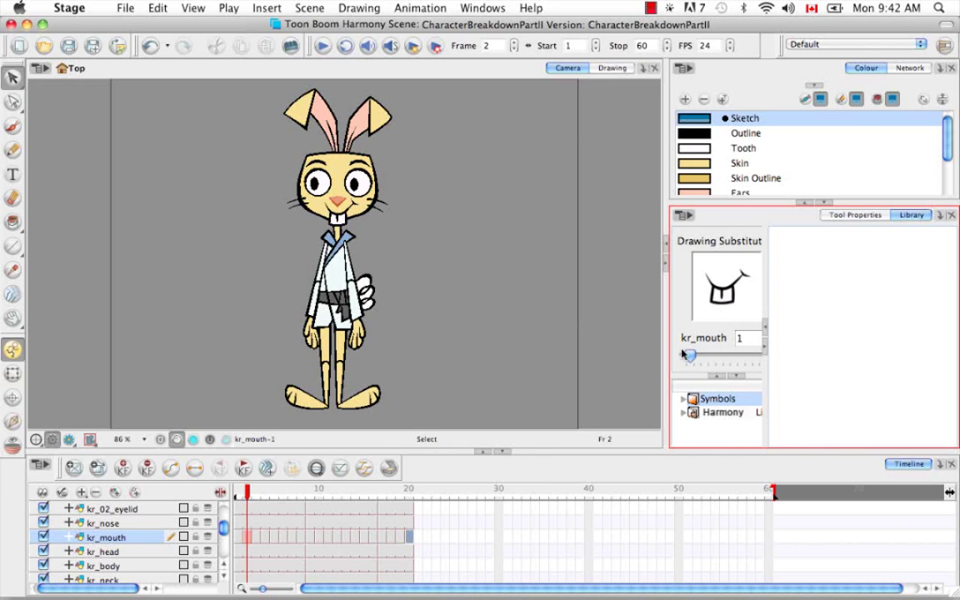
left_click_drag(691, 356, 695, 356)
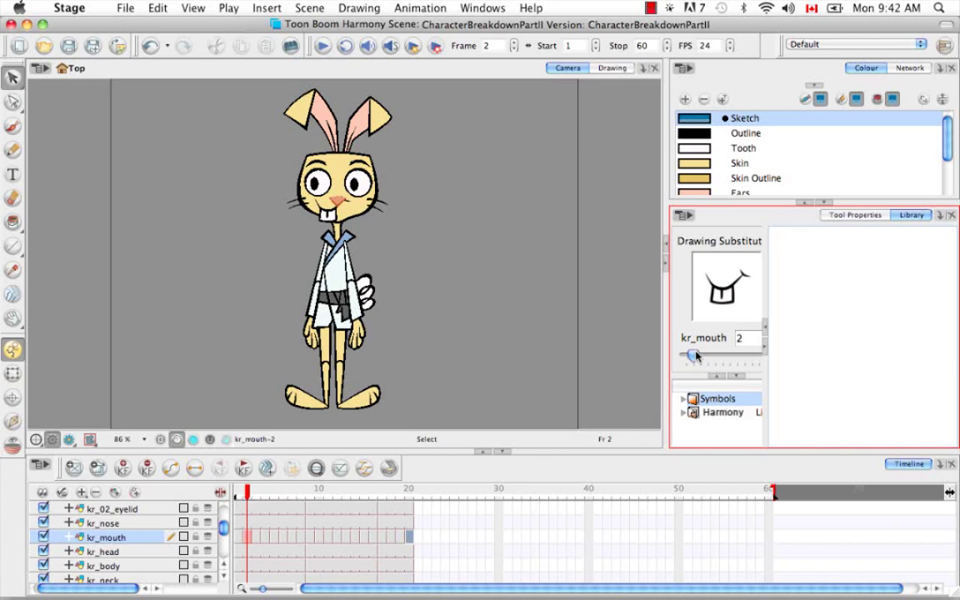
left_click_drag(694, 356, 702, 355)
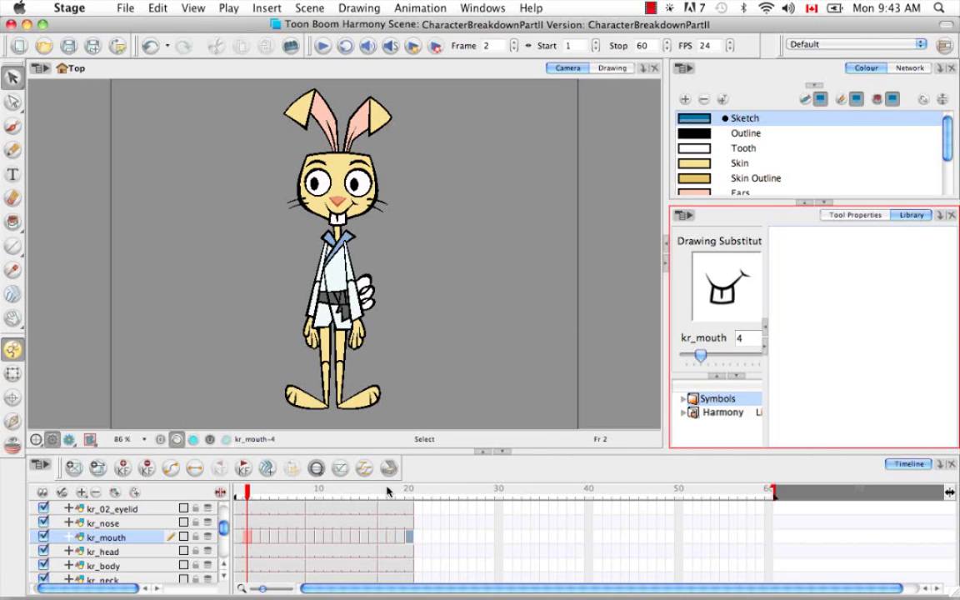
left_click_drag(704, 357, 706, 357)
Rename the kr_mouth drawing on frame 1 to f1
left_click(250, 536)
left_click(238, 540)
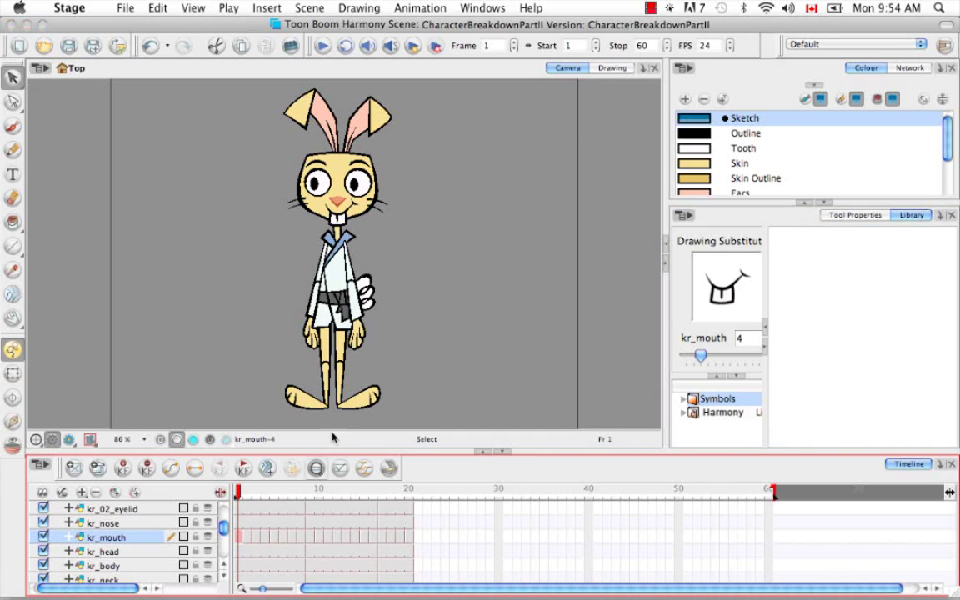
left_click(363, 10)
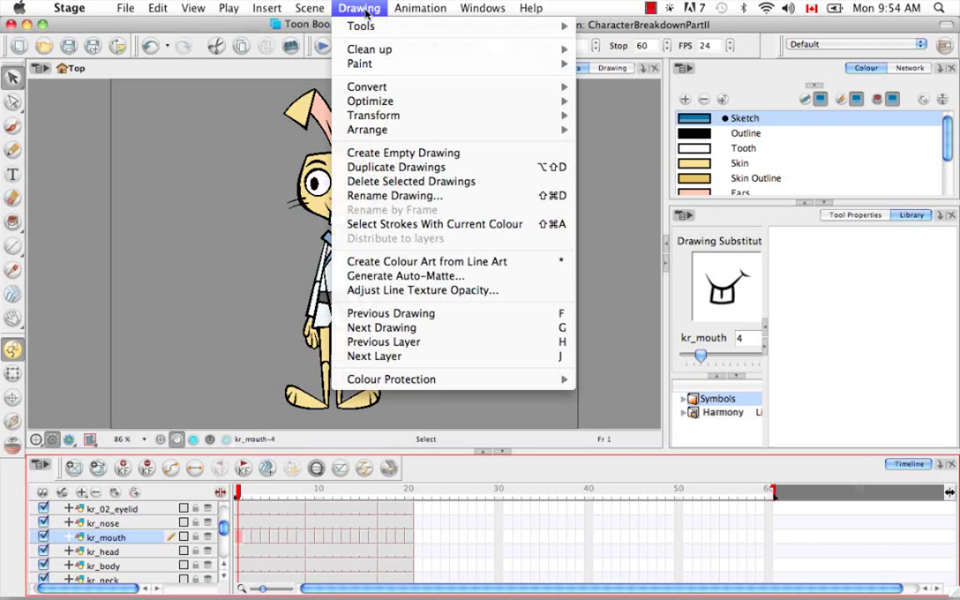
left_click(573, 198)
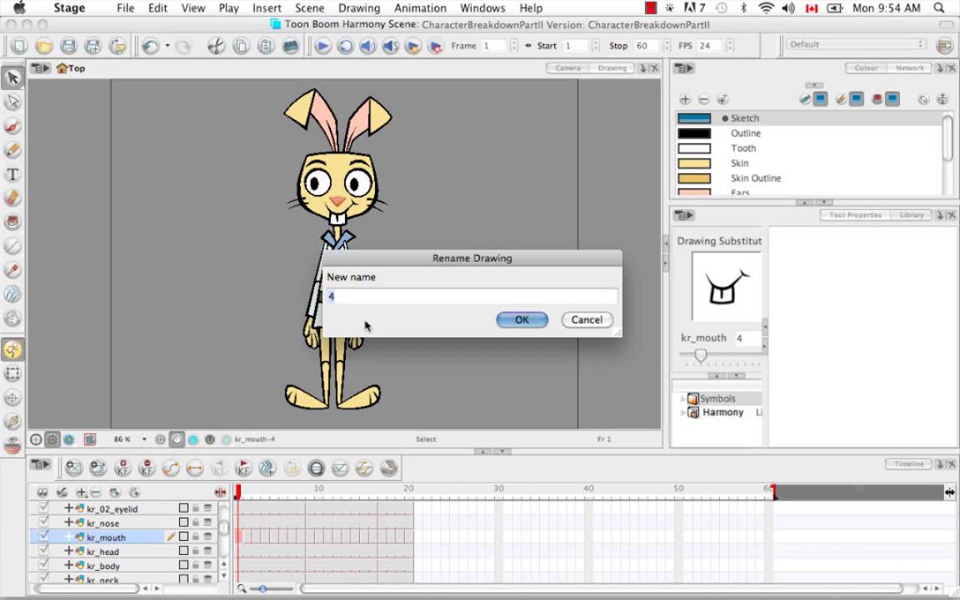
key("BackSpace")
type("f1")
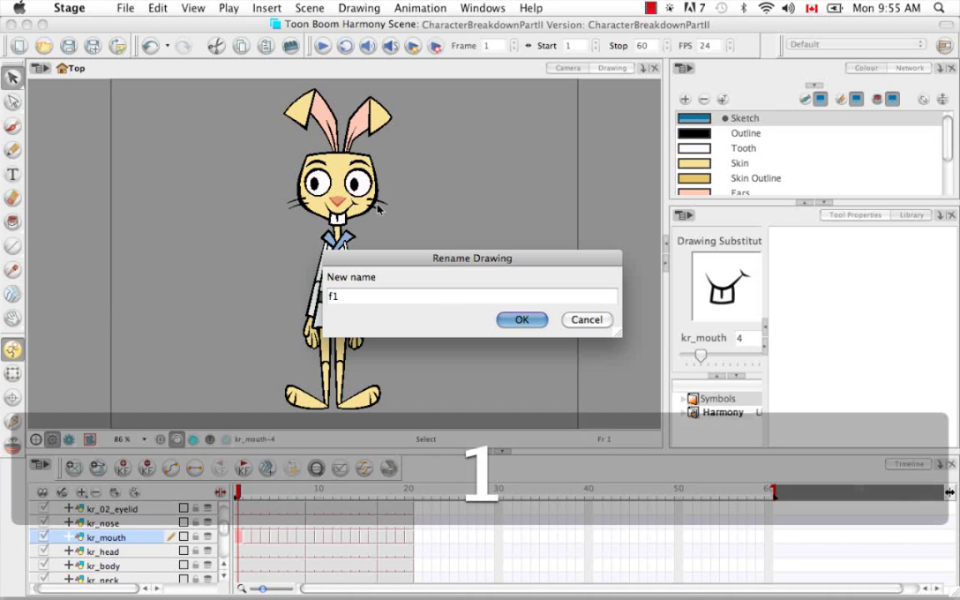
left_click(522, 320)
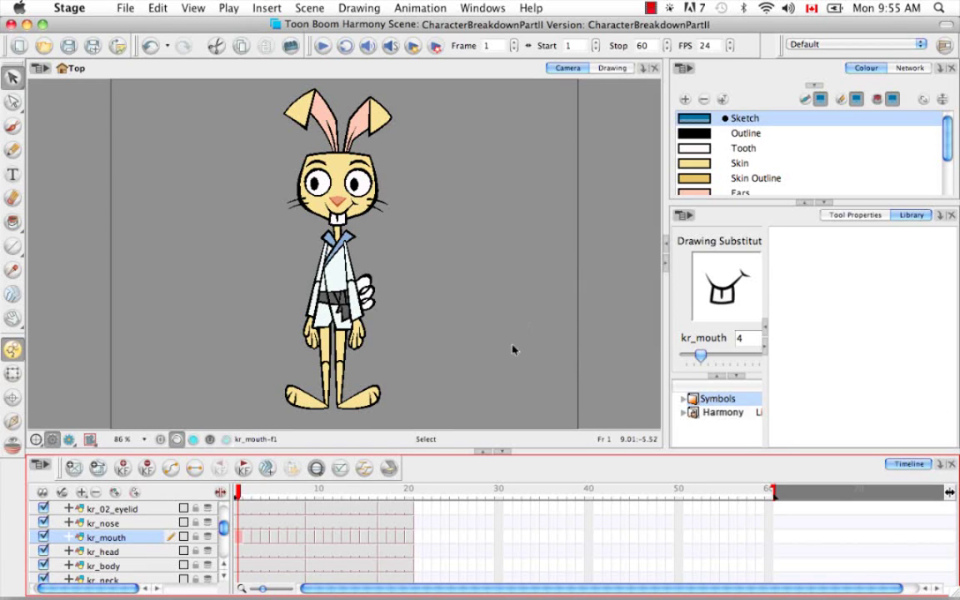
Rename the kr_mouth drawing on frame 2 to f2
left_click(248, 540)
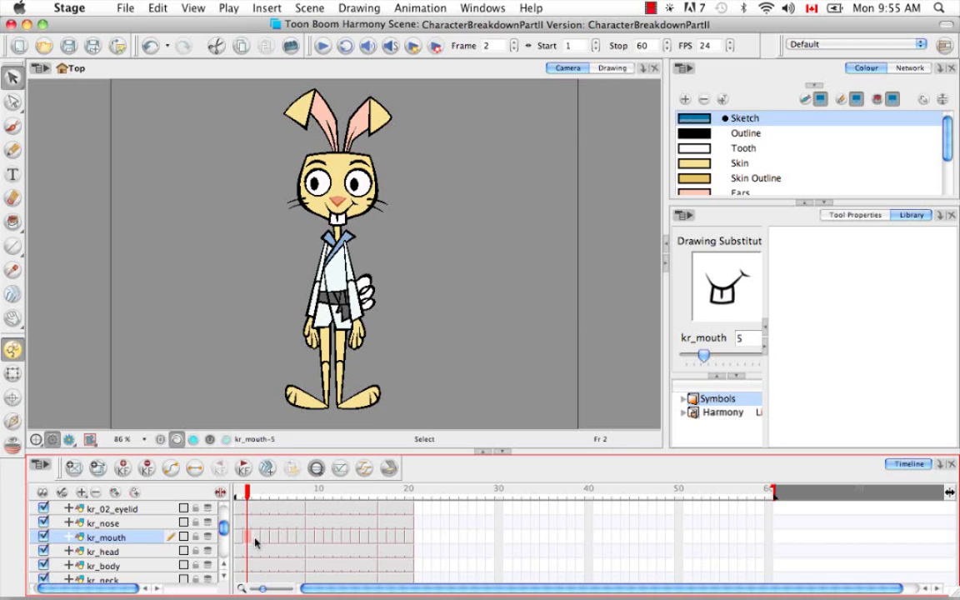
left_click(360, 9)
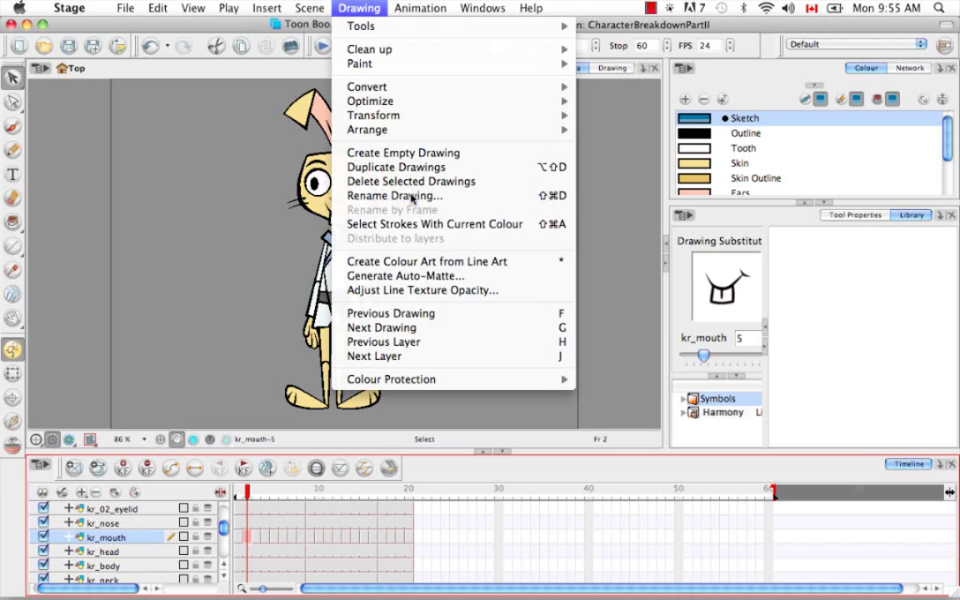
left_click(371, 195)
key("BackSpace")
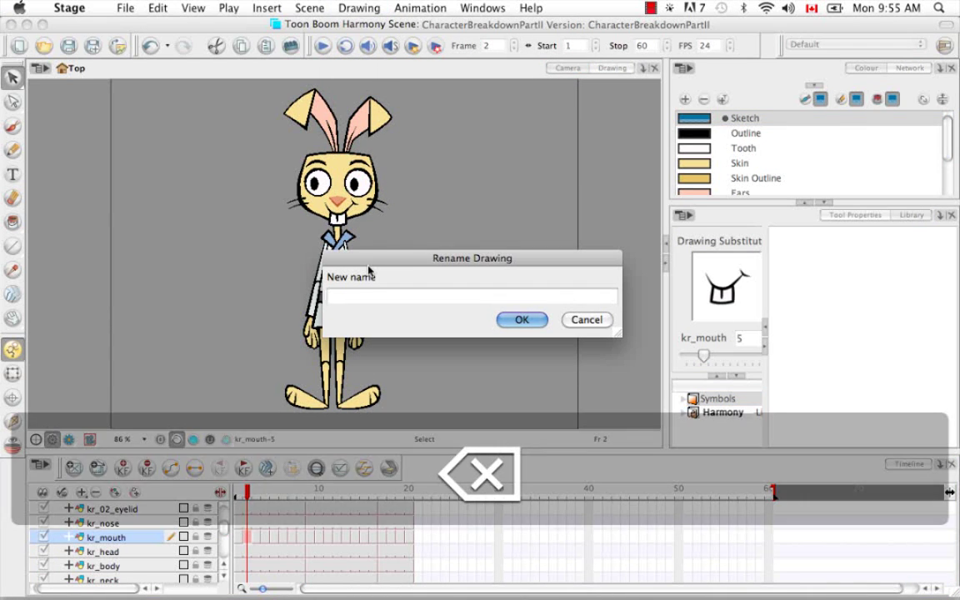
type("f2")
left_click(513, 320)
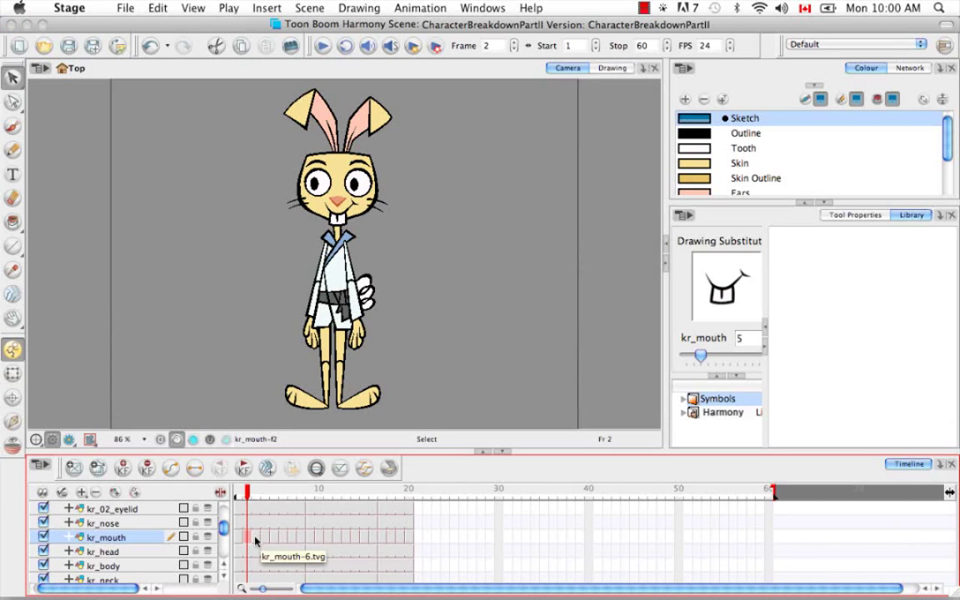
Rename the kr_mouth drawing on frame 3 to f3
left_click(259, 536)
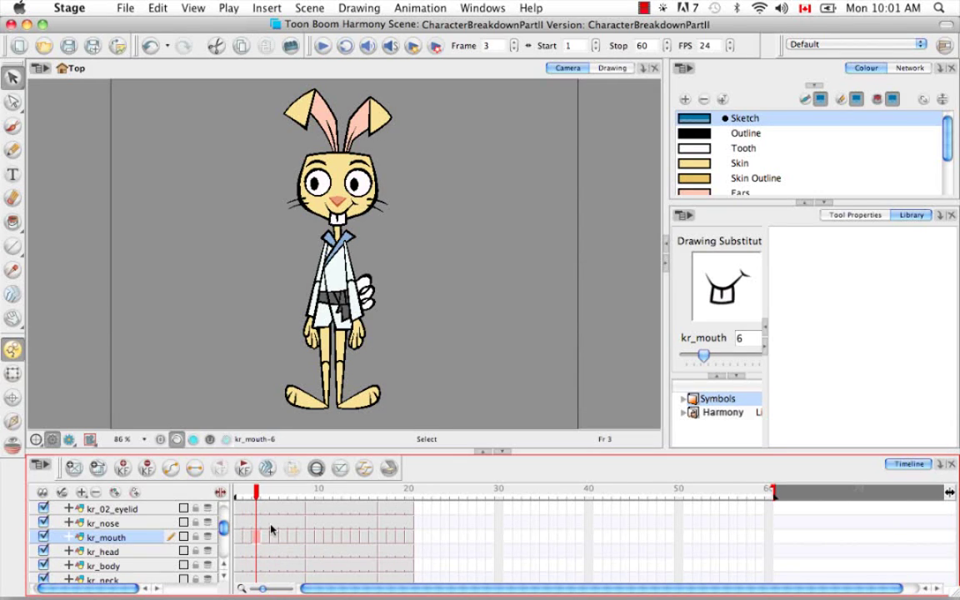
key("shift+super+d")
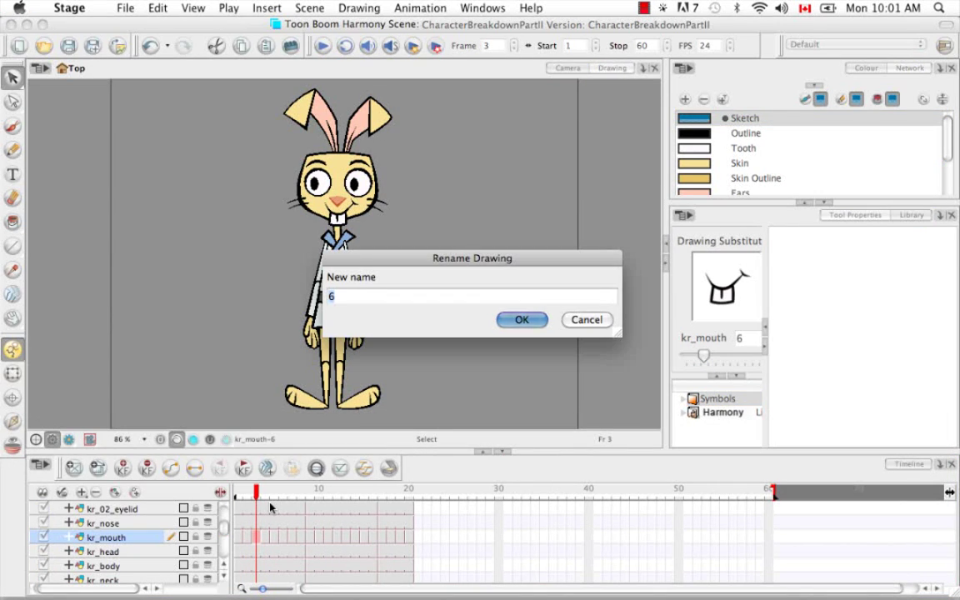
type("f3")
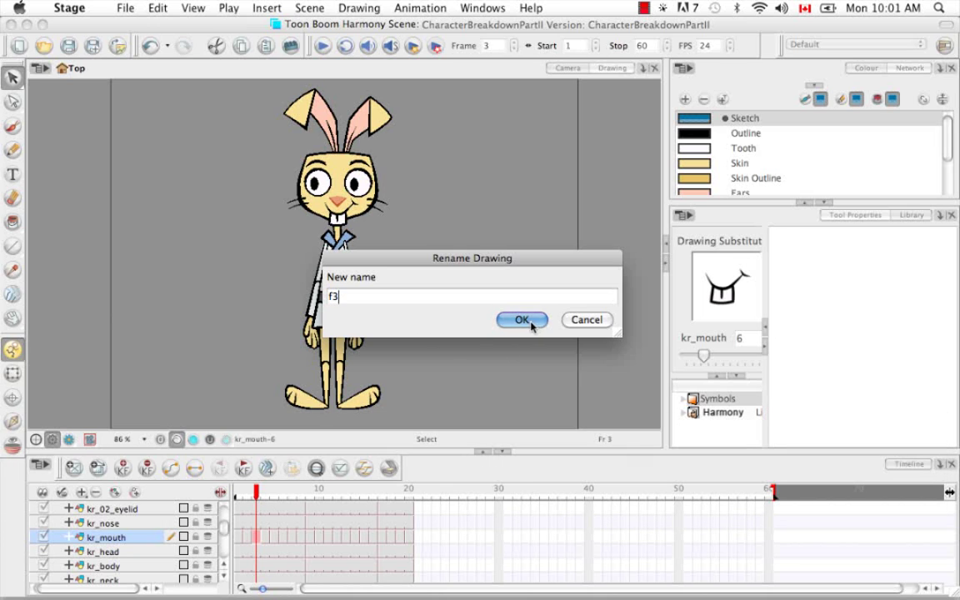
left_click(521, 319)
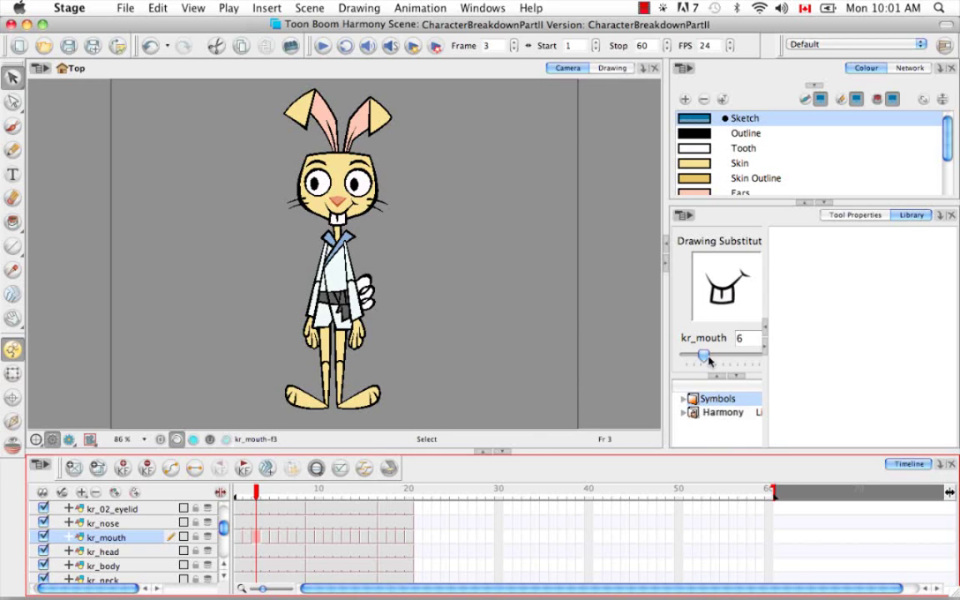
Preview the kr_mouth drawing substitutions on frame 3 and return to drawing f3
mouse_move(705, 356)
left_mouse_down()
mouse_move(787, 358)
mouse_move(758, 358)
mouse_move(768, 360)
left_mouse_up()
mouse_move(761, 360)
left_mouse_down()
mouse_move(687, 357)
mouse_move(702, 357)
left_mouse_up()
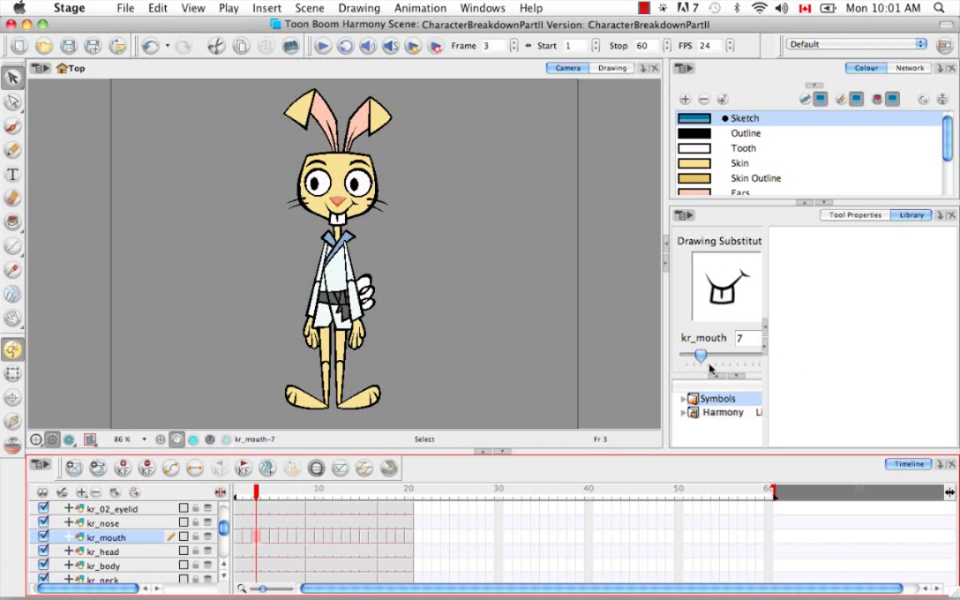
left_click_drag(701, 356, 782, 360)
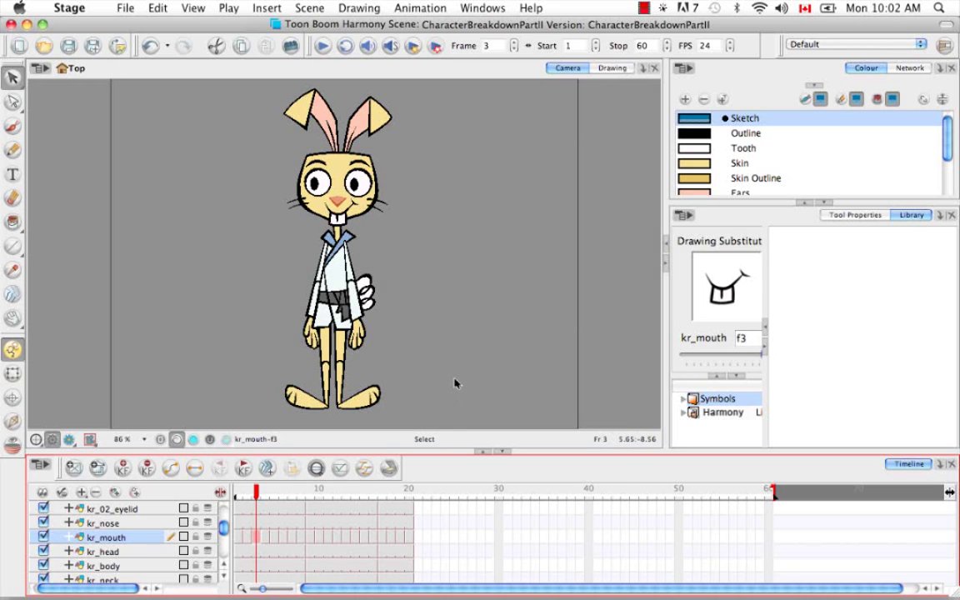
Select the kr_head drawing on frame 17 and show it in the Drawing view
left_click(381, 498)
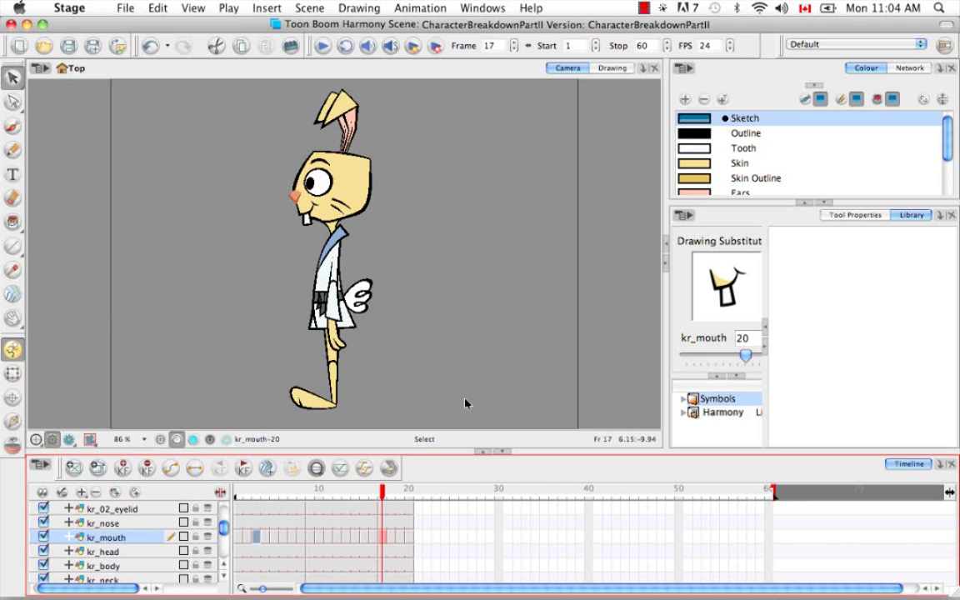
left_click(386, 551)
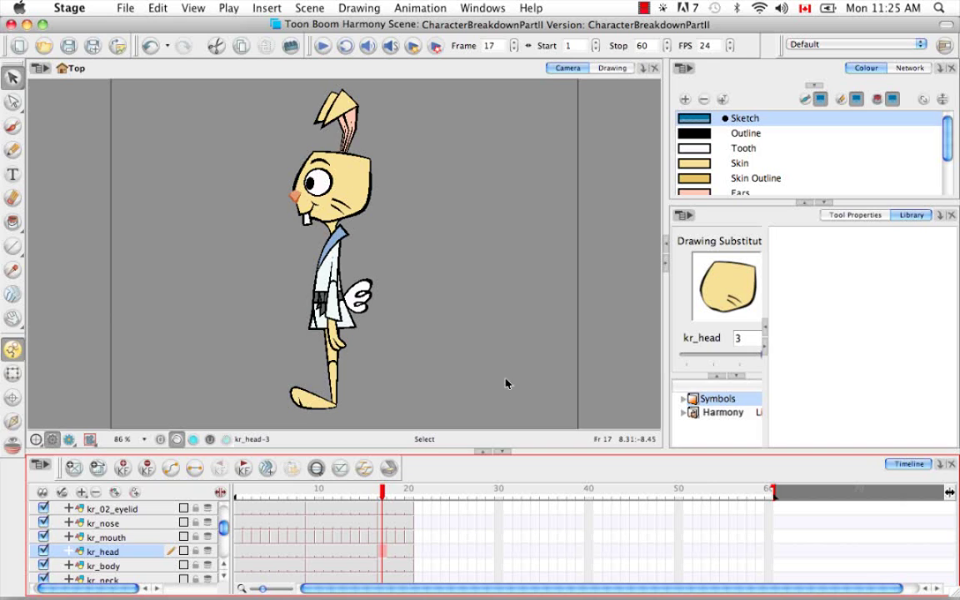
left_click(623, 70)
left_click(613, 68)
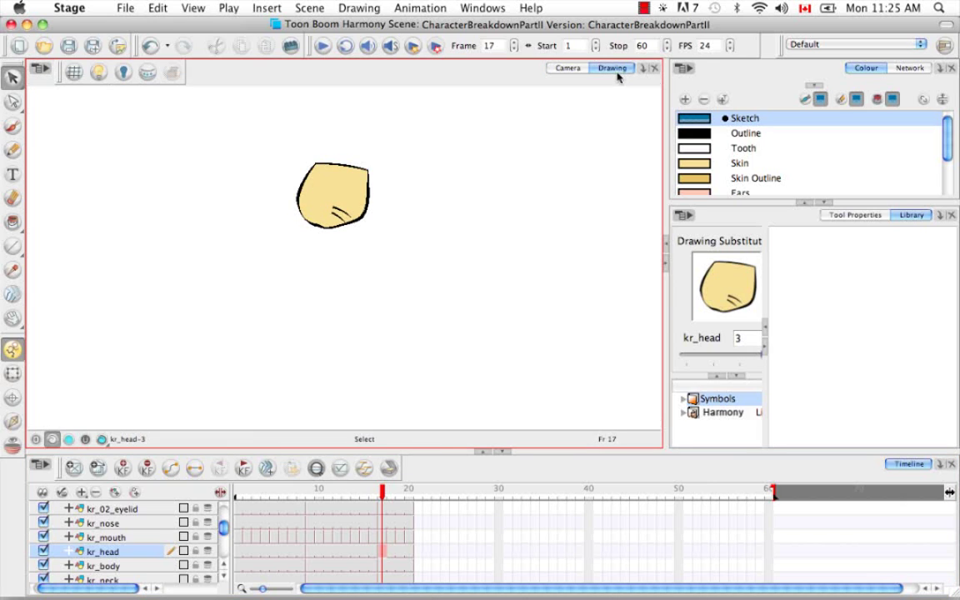
Open the kr_mouth drawing on frame 18, show only the kr_mouth and kr_head layers, and turn on the Light Table
left_click(390, 537)
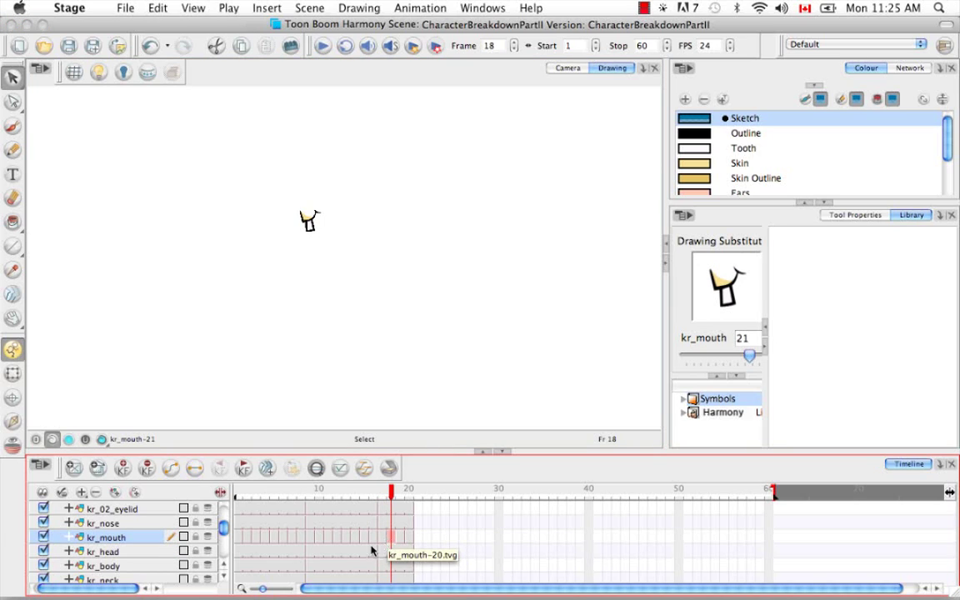
left_click(42, 493)
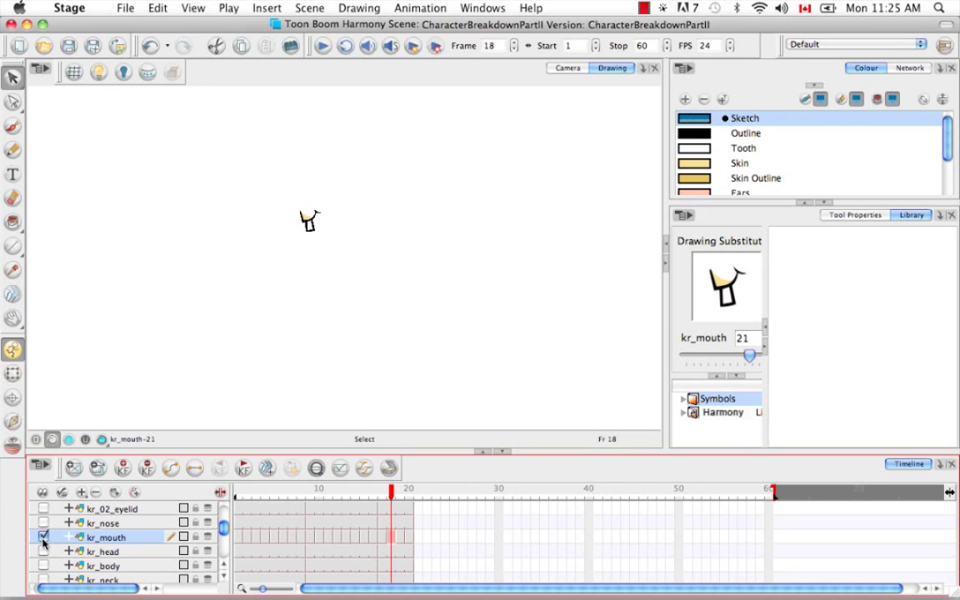
left_click(98, 72)
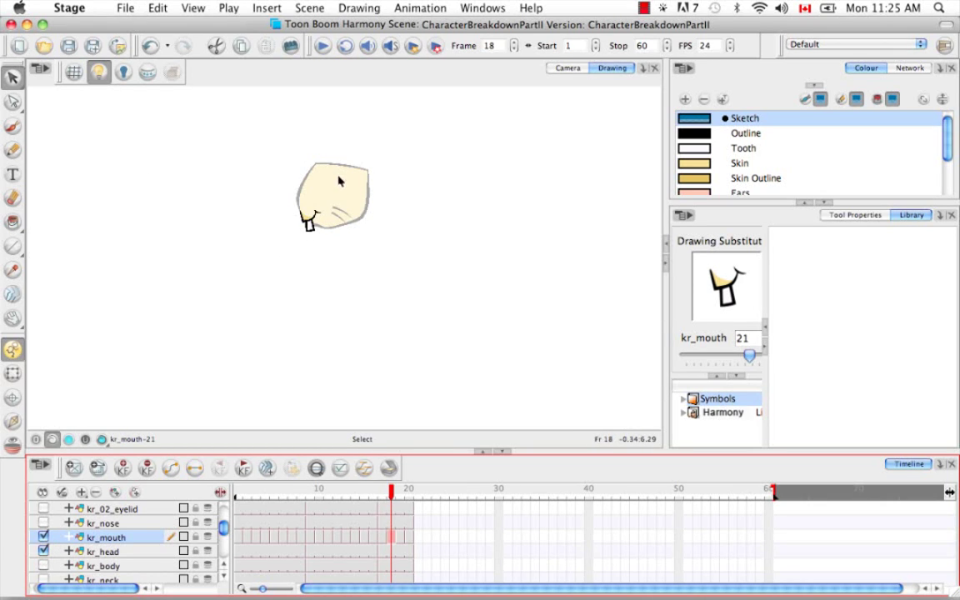
left_click_drag(376, 272, 411, 327)
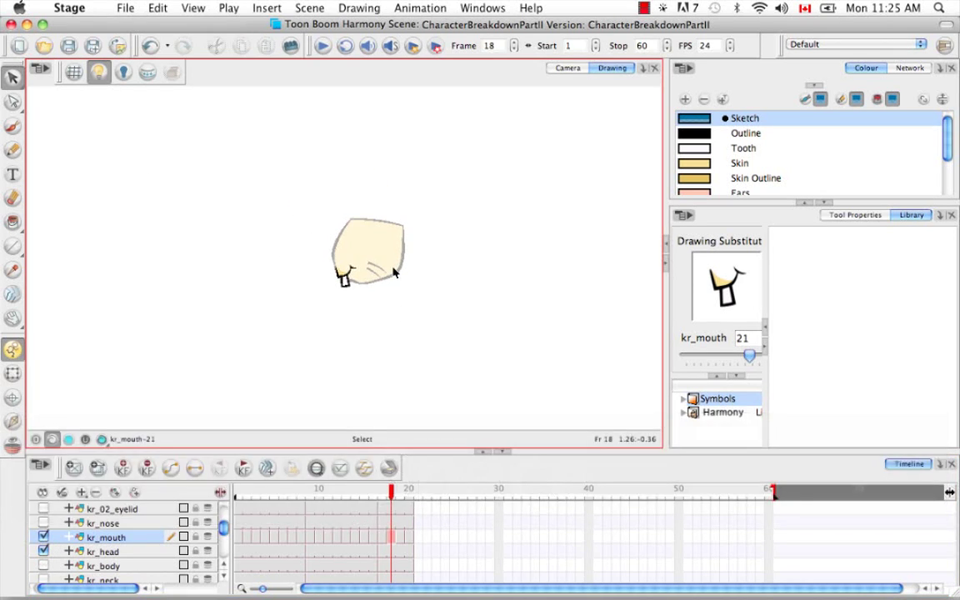
key("super+equal")
key("super+equal")
mouse_move(488, 241)
left_mouse_down()
mouse_move(339, 214)
mouse_move(340, 268)
left_mouse_up()
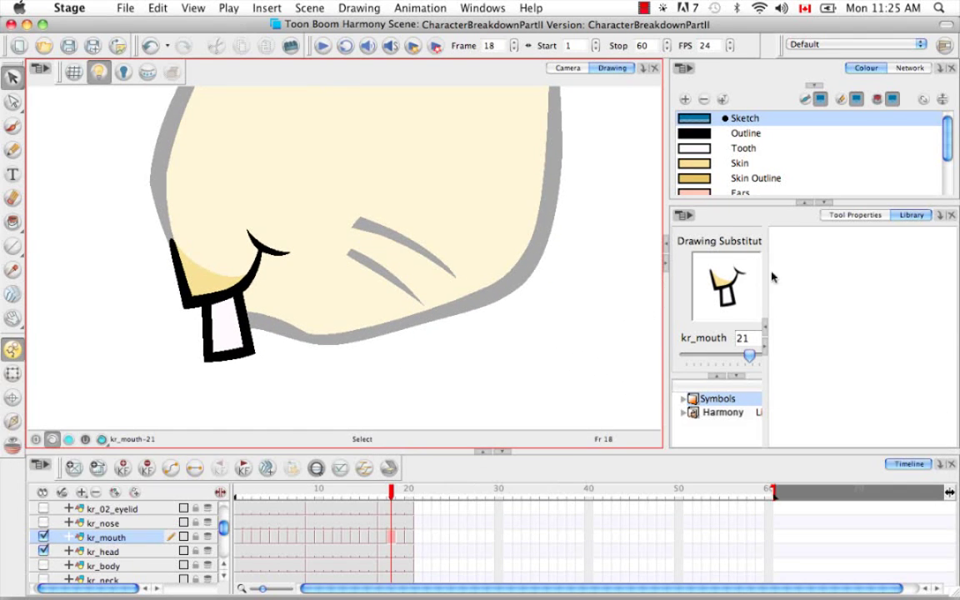
Set up the Brush tool with the Rabbit Brush preset and the Outline colour
left_click(846, 215)
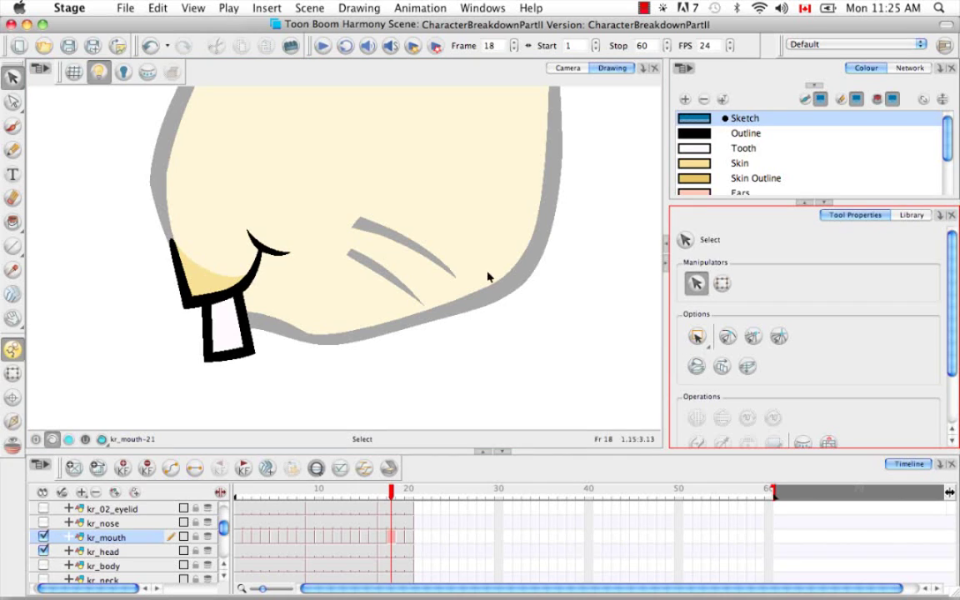
left_click(10, 125)
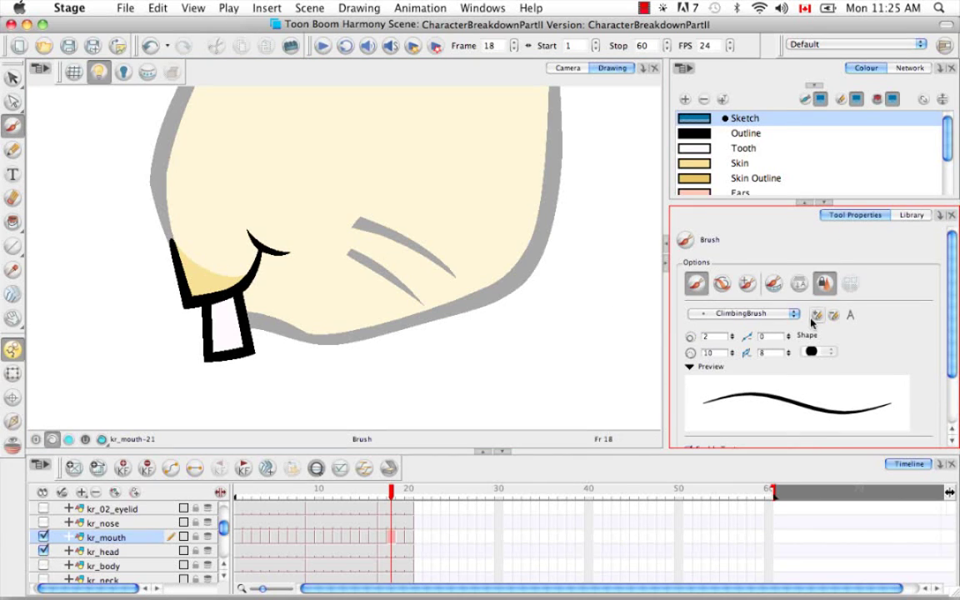
left_click(750, 313)
left_click(718, 382)
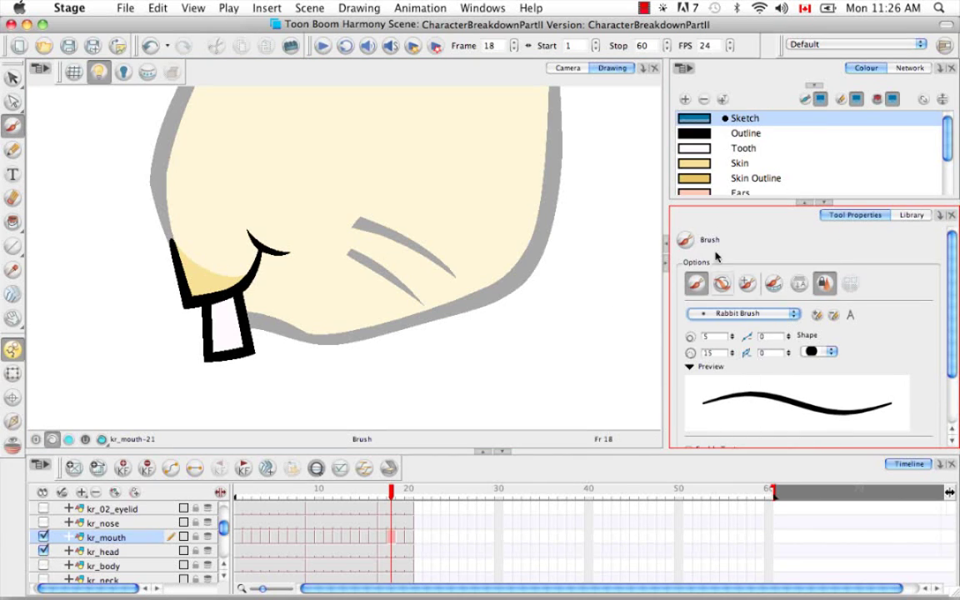
left_click(697, 134)
key("space")
left_click_drag(254, 271, 308, 285)
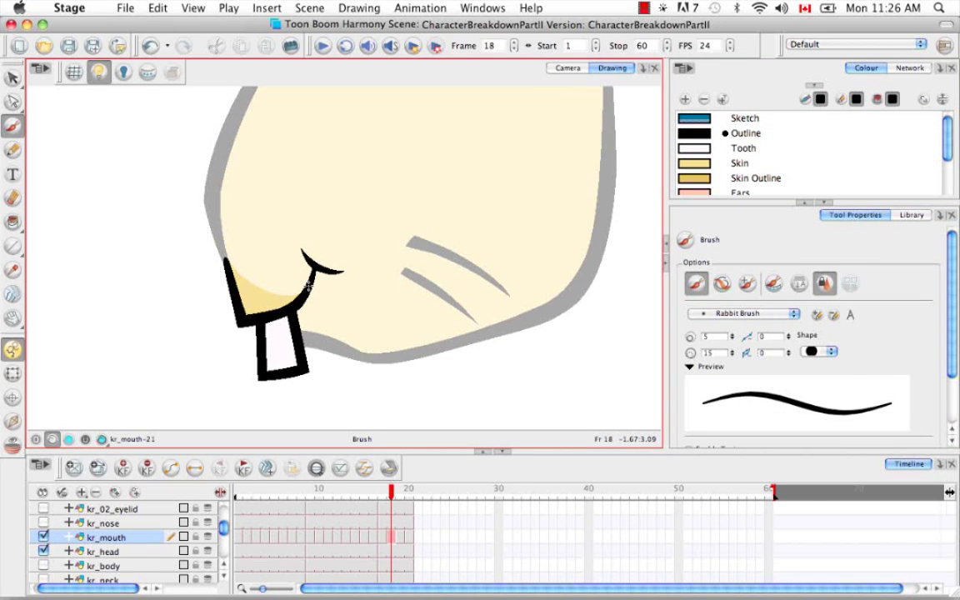
key("alt+s")
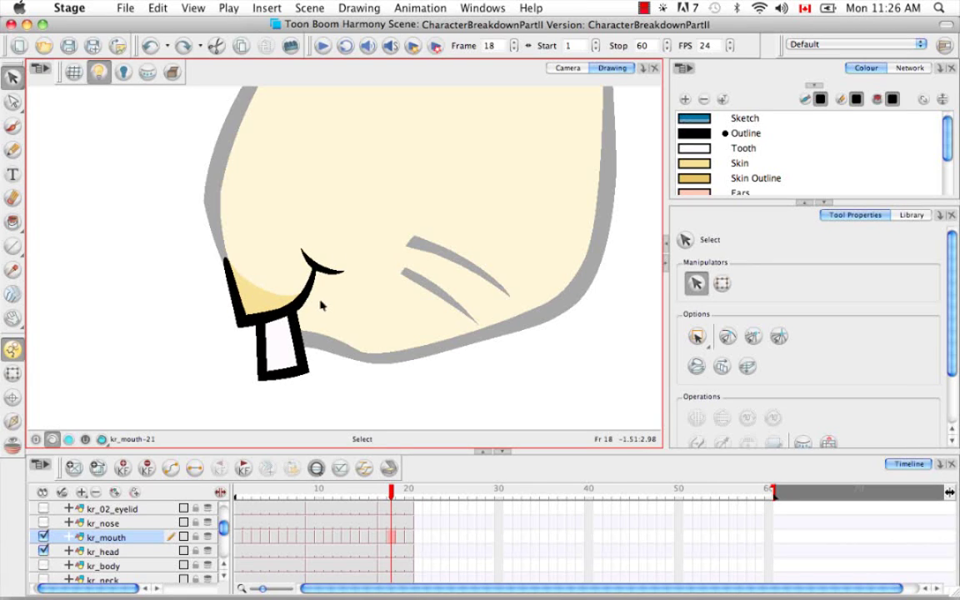
Erase the tooth and cut the upper end of the mouth's front line, then delete the detached outline fragment
left_click(13, 198)
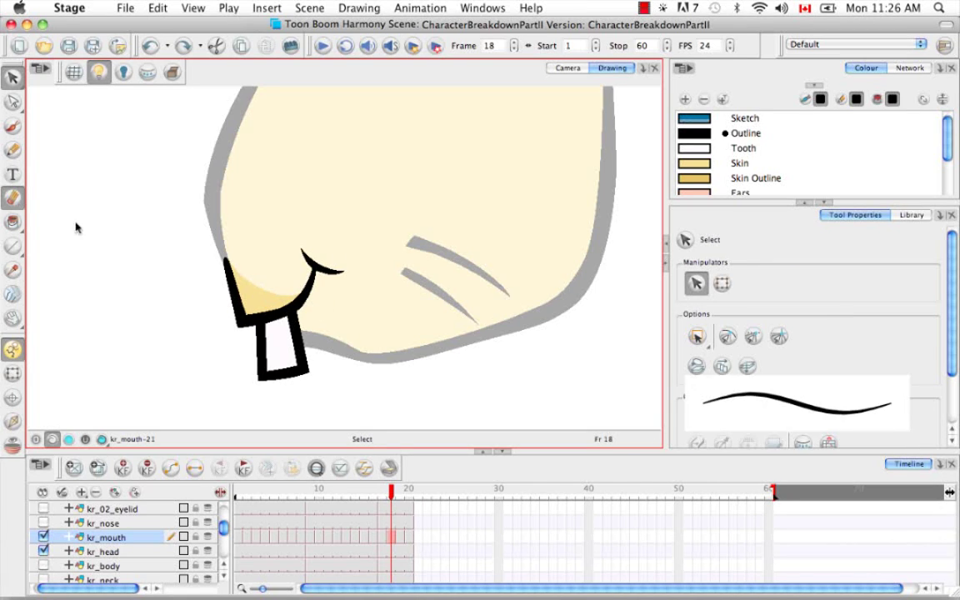
left_click_drag(293, 368, 253, 381)
mouse_move(306, 364)
left_mouse_down()
mouse_move(247, 364)
mouse_move(290, 339)
mouse_move(262, 334)
mouse_move(310, 330)
mouse_move(277, 336)
mouse_move(322, 296)
left_mouse_up()
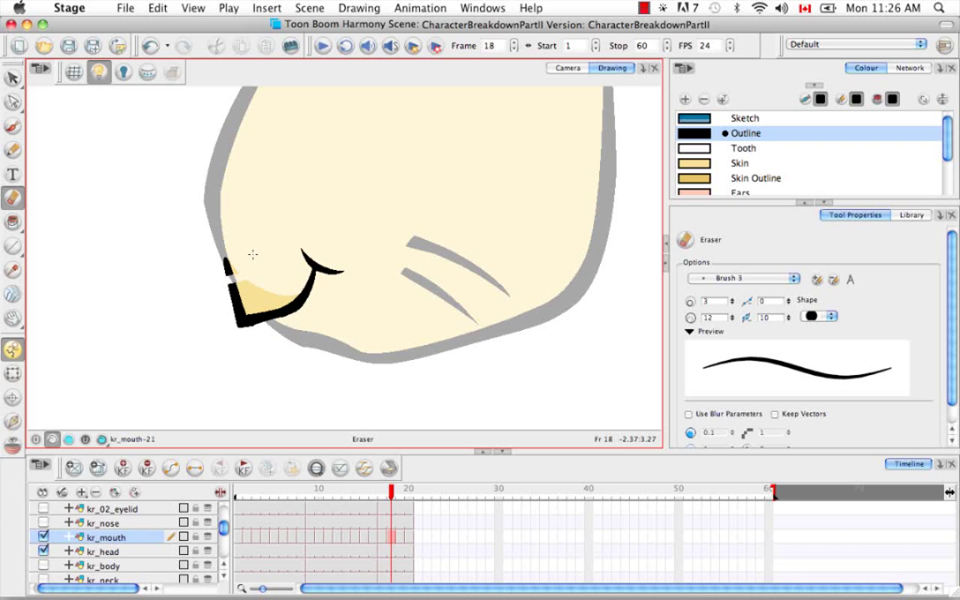
key("super+v")
key("alt+v")
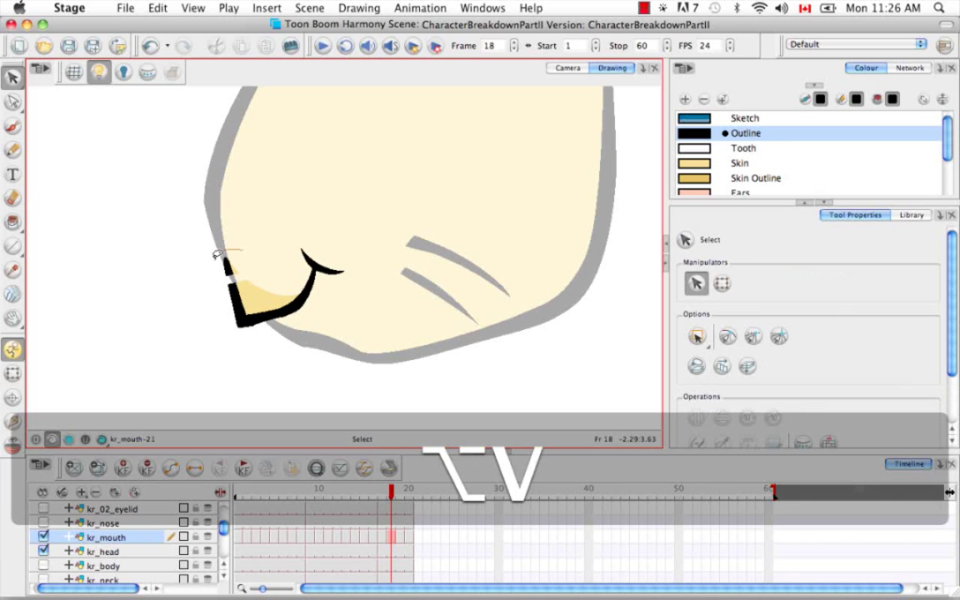
left_click(227, 265)
key("BackSpace")
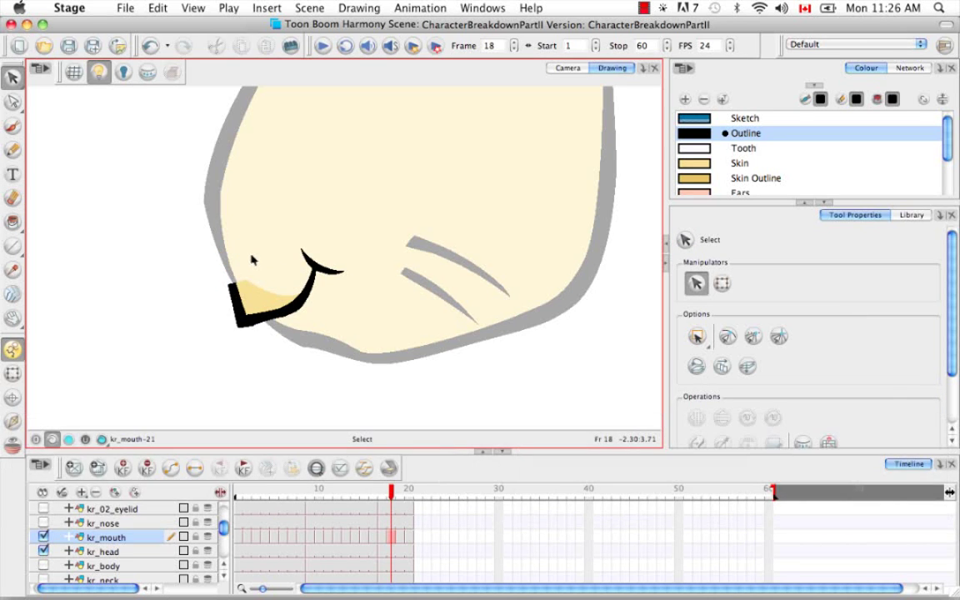
Move the whole mouth shape up and slightly left along the head's front edge
left_click(259, 311)
mouse_move(259, 311)
left_mouse_down()
mouse_move(252, 285)
mouse_move(252, 297)
left_mouse_up()
left_click(247, 345)
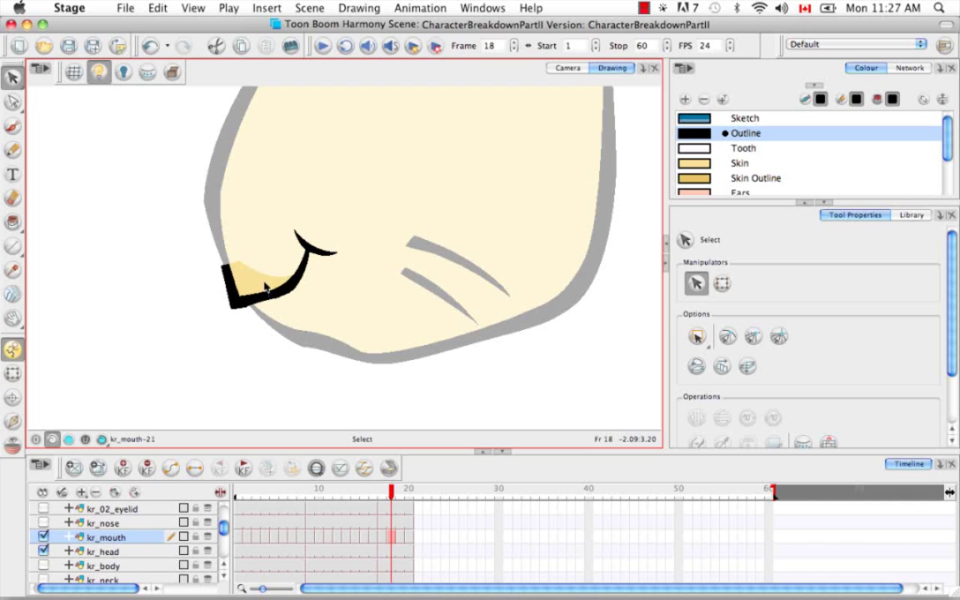
Show the onion skin of the neighbouring kr_mouth drawings
left_click(161, 9)
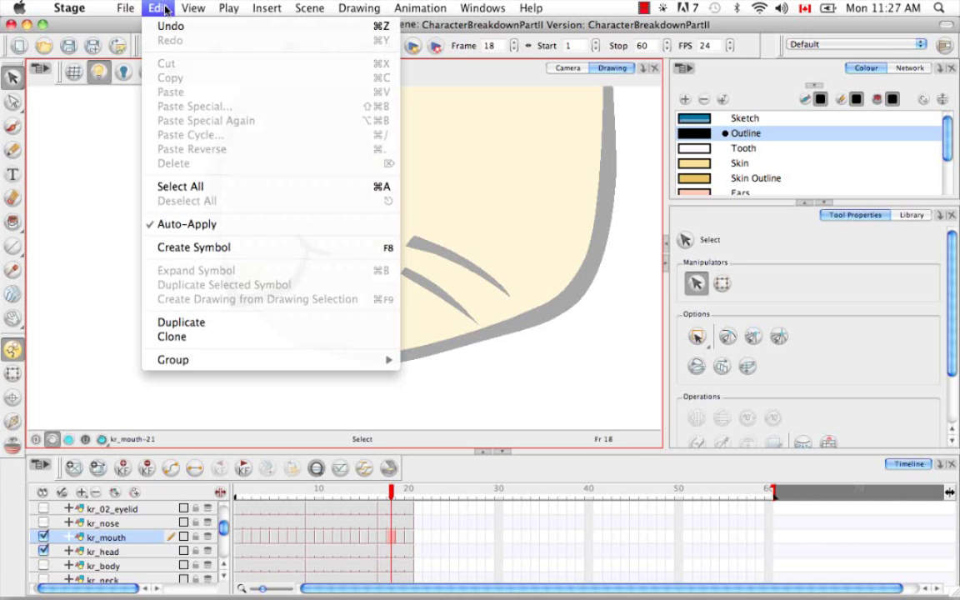
mouse_move(193, 9)
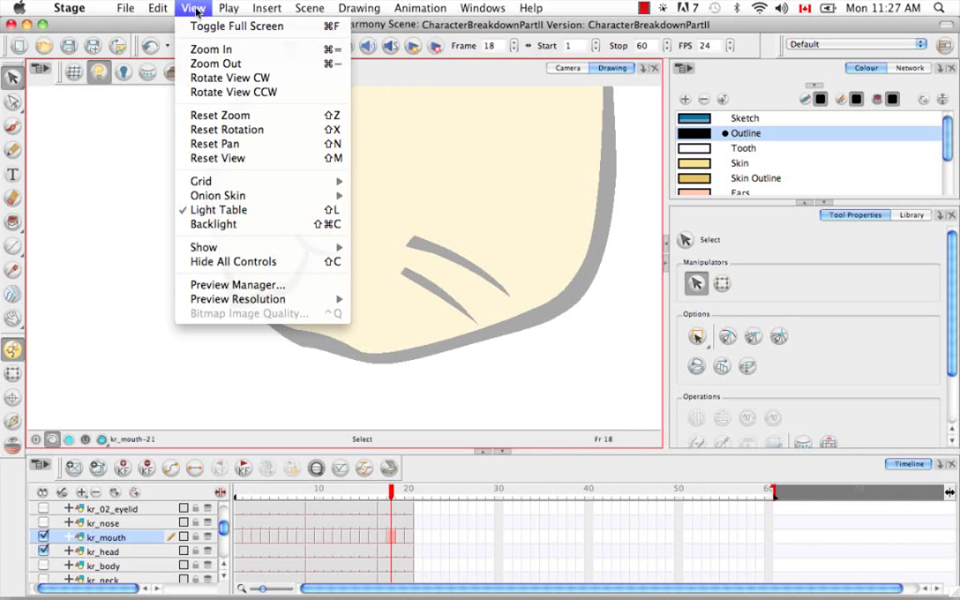
mouse_move(267, 200)
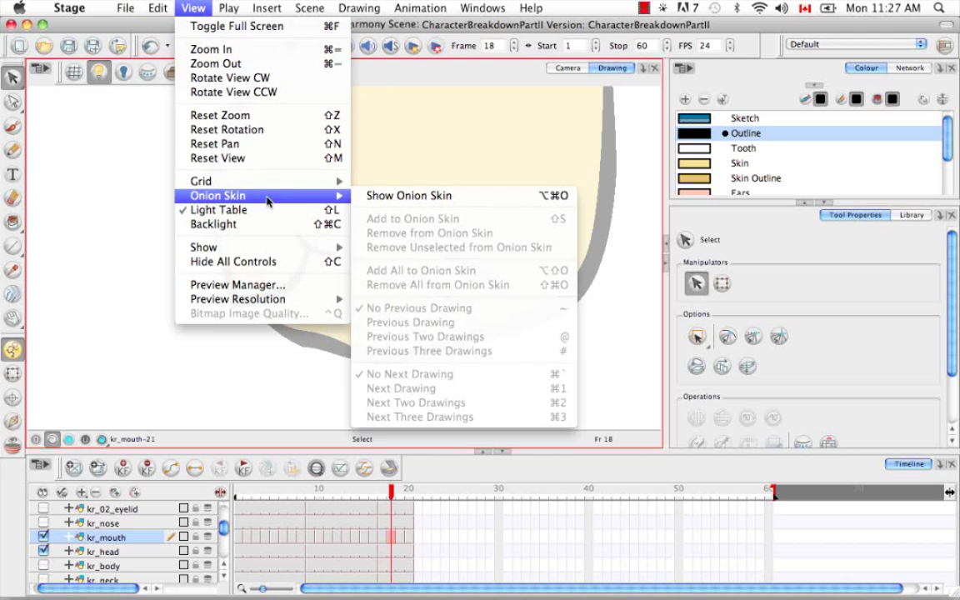
left_click(385, 196)
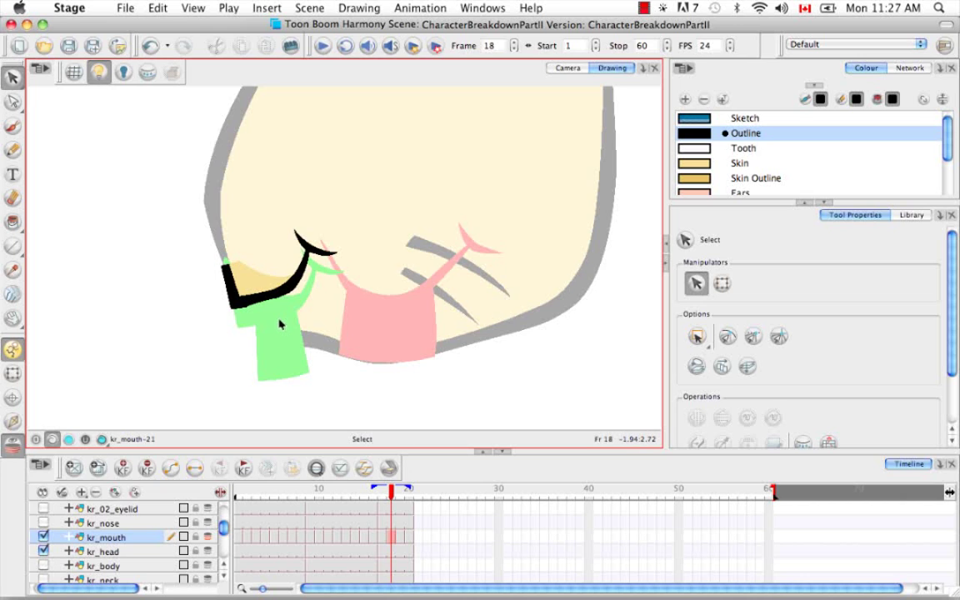
Rotate the mouth shape slightly clockwise and reposition it against the head outline and the onion-skinned mouth
key("super+equal")
key("space")
left_click_drag(219, 317, 285, 242)
key("alt+v")
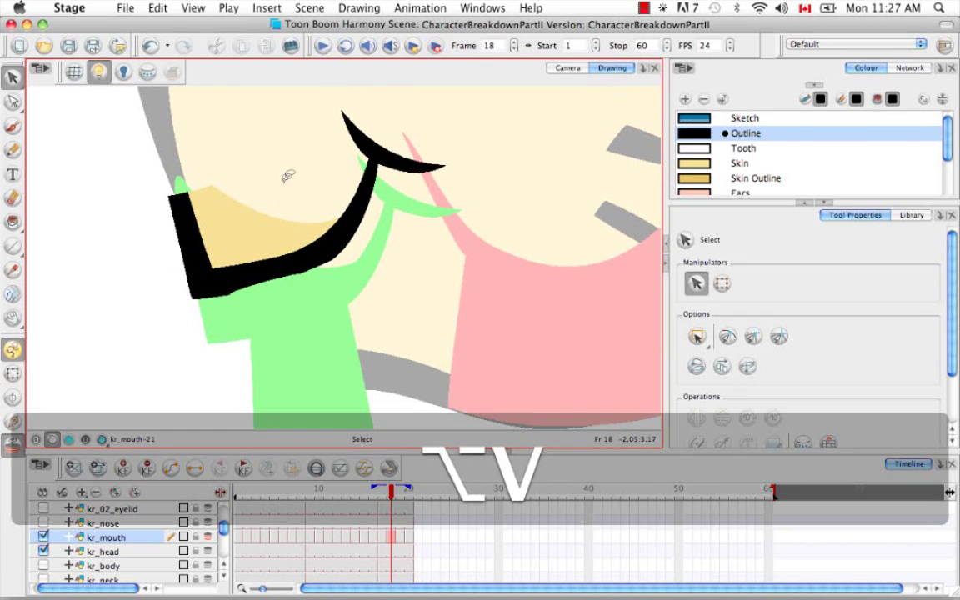
left_click(458, 103)
mouse_move(446, 106)
left_mouse_down()
mouse_move(227, 275)
mouse_move(461, 112)
mouse_move(465, 129)
mouse_move(446, 148)
left_mouse_up()
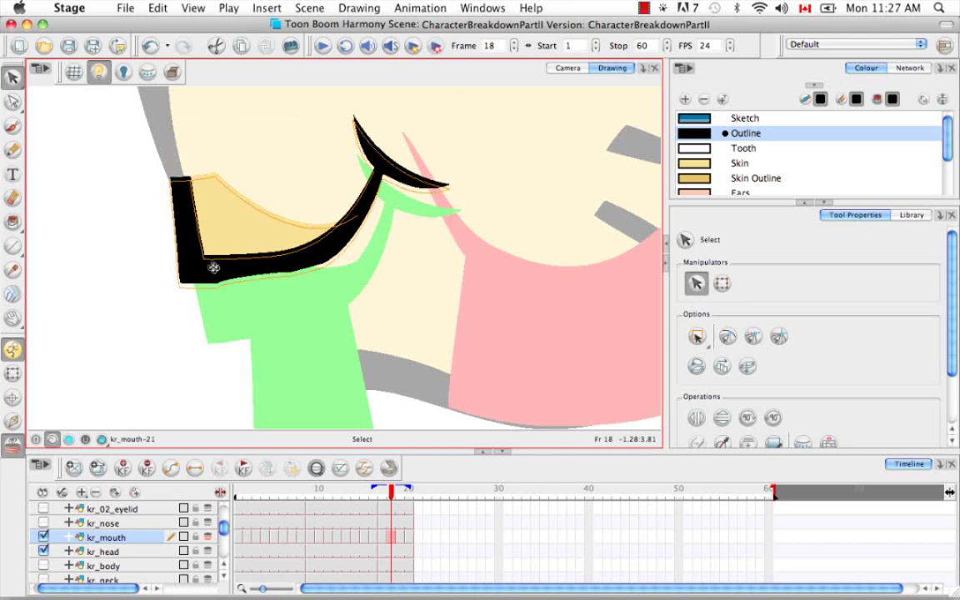
left_click_drag(211, 278, 215, 283)
left_click(156, 336)
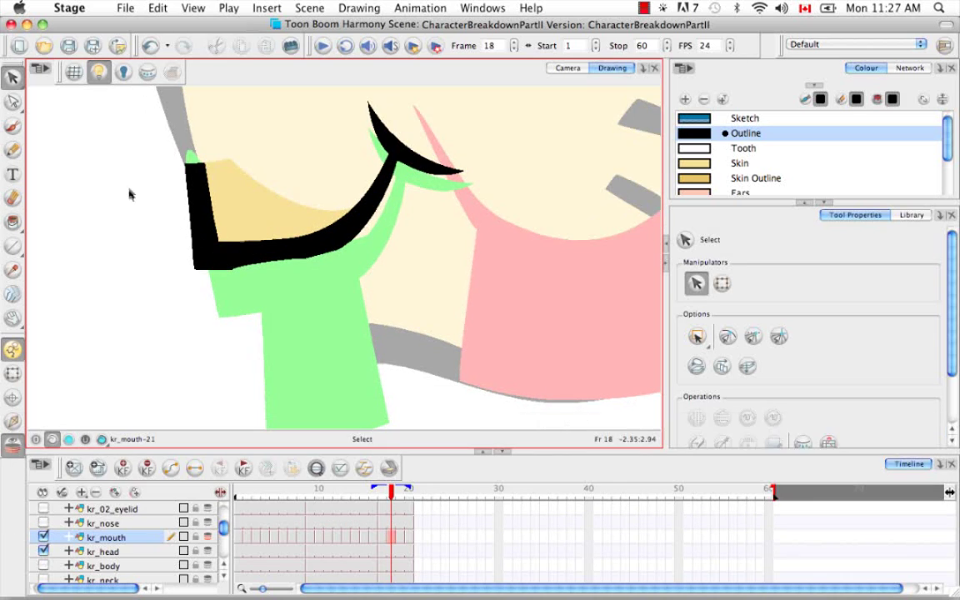
Delete the surplus contour points on the mouth's lower edge and bend that edge into a smooth curve
left_click(13, 100)
left_click(265, 267)
key("BackSpace")
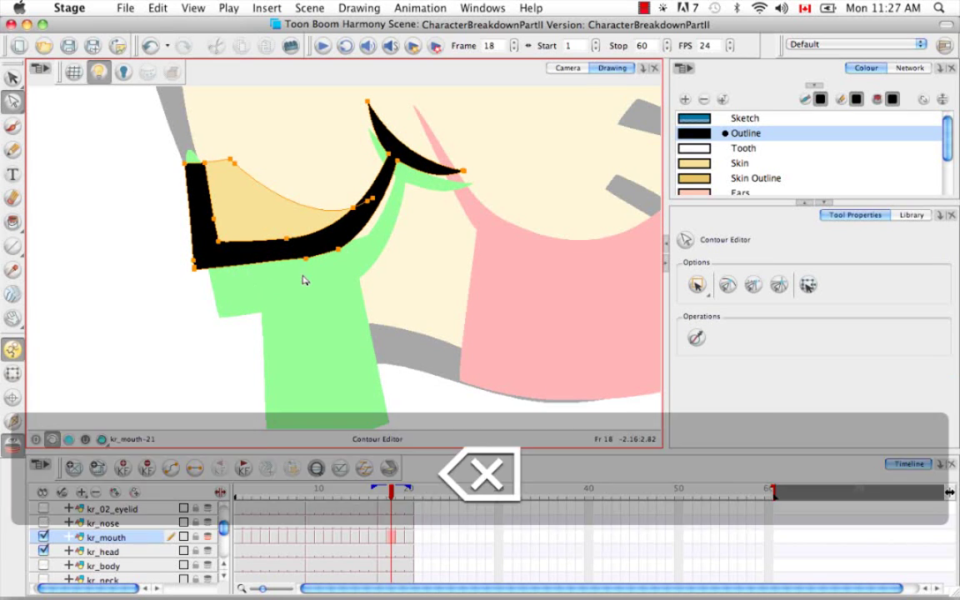
key("BackSpace")
mouse_move(239, 280)
left_mouse_down()
mouse_move(354, 266)
mouse_move(317, 269)
left_mouse_up()
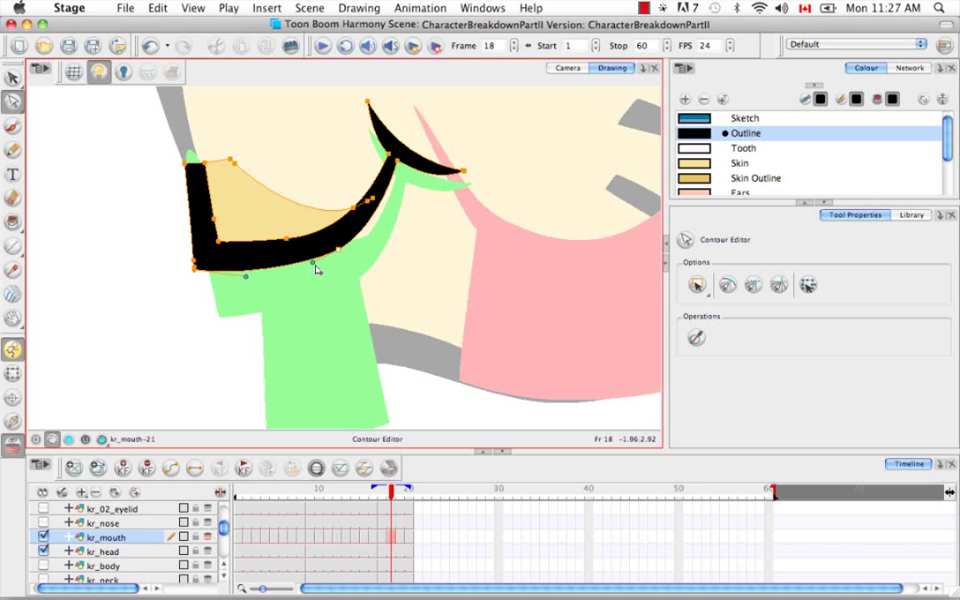
Pull the upper end points of the mouth's front line up toward the head outline
mouse_move(201, 173)
left_mouse_down()
mouse_move(191, 149)
mouse_move(202, 138)
mouse_move(157, 127)
mouse_move(163, 134)
left_mouse_up()
left_click(207, 149)
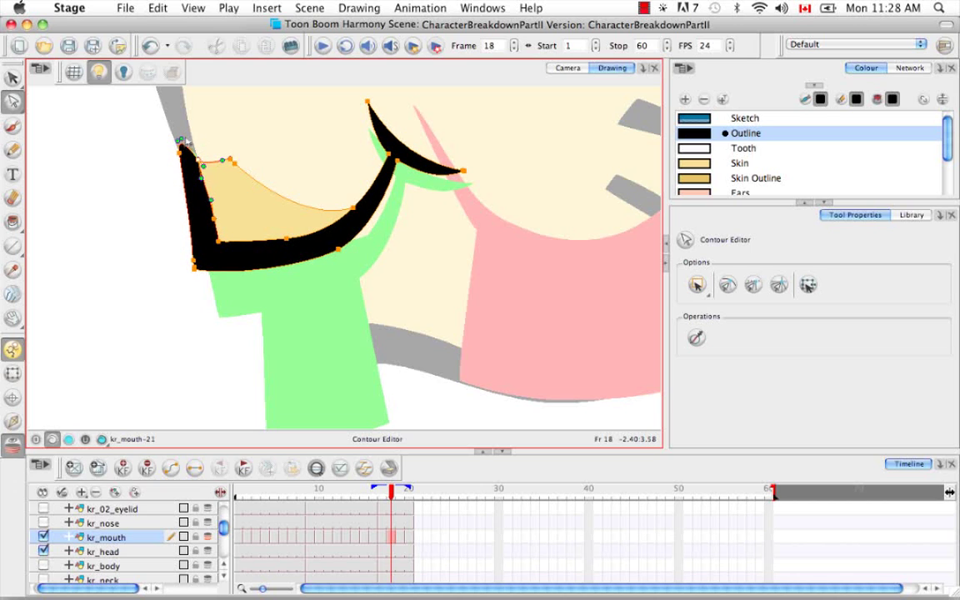
left_click(215, 135)
Extend the mouth's front line onto the head outline with a black brush stroke and flatten the overlapping outline strokes
mouse_move(223, 63)
left_mouse_down()
mouse_move(418, 289)
mouse_move(279, 192)
mouse_move(133, 210)
left_mouse_up()
key("alt+b")
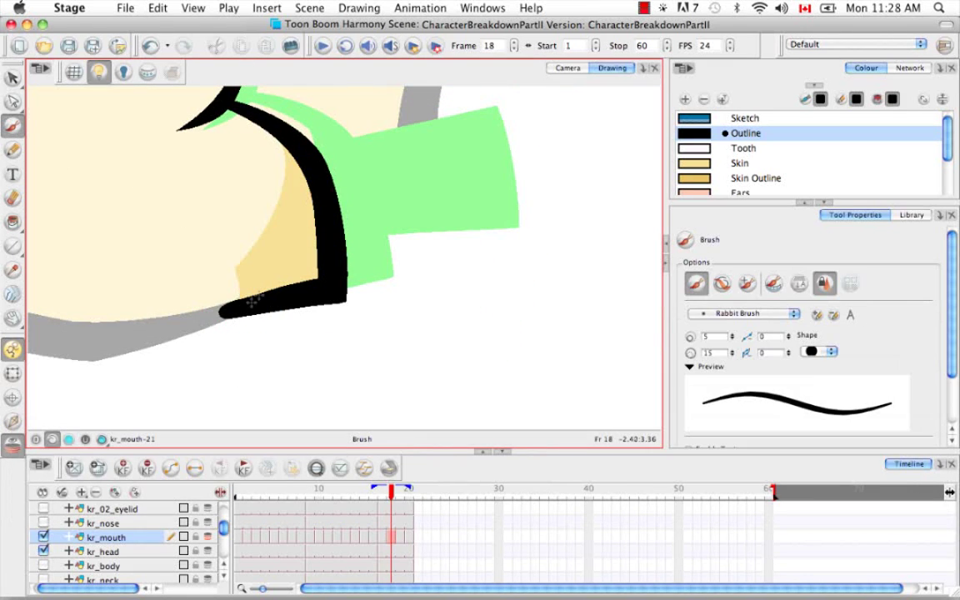
left_click_drag(194, 327, 305, 300)
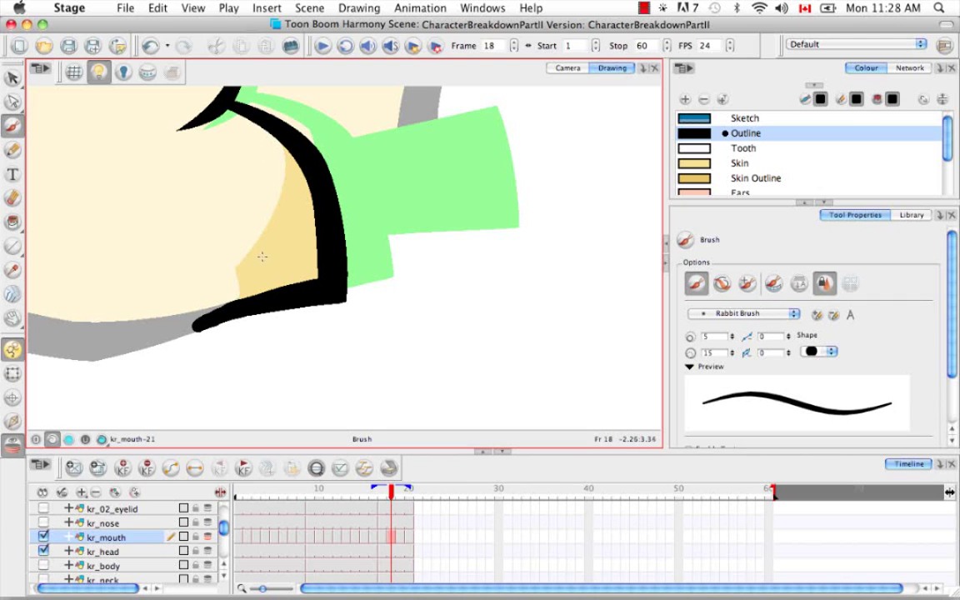
key("alt+v")
left_click(257, 307)
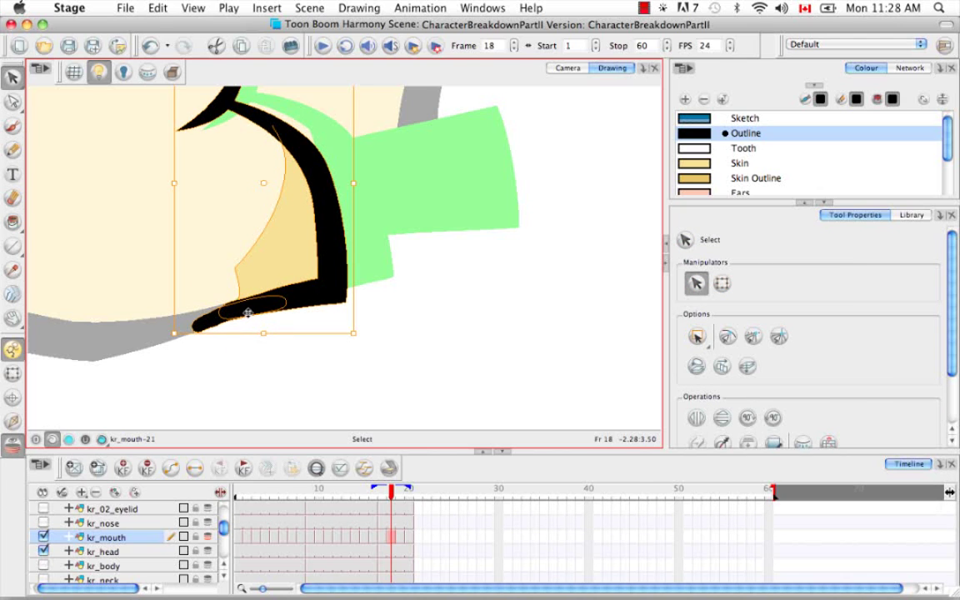
scroll(724, 434, "down", 3)
left_click(271, 242)
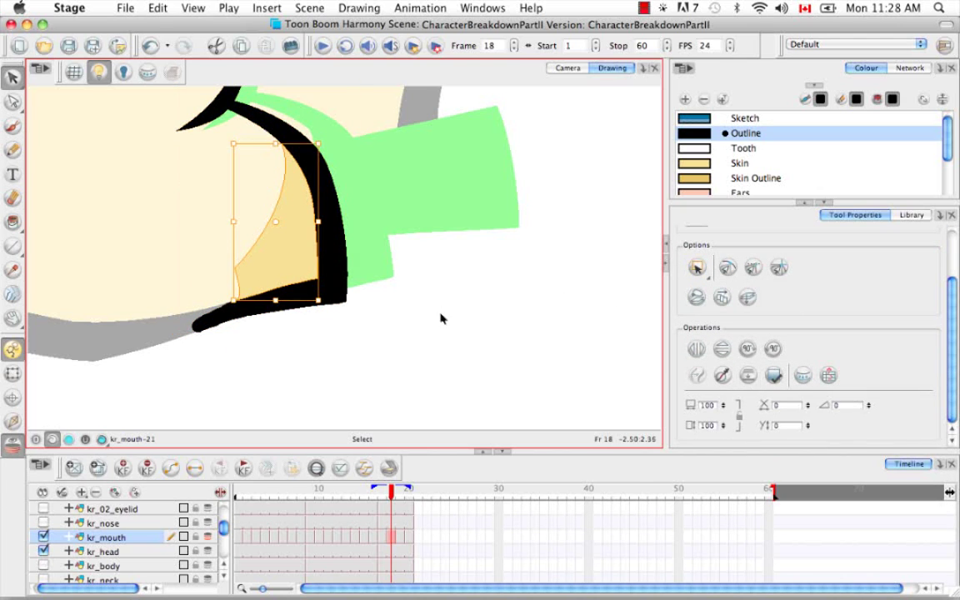
left_click(440, 315)
Delete the excess contour points around the brushed end of the mouth's front line
key("alt+q")
left_click(200, 323)
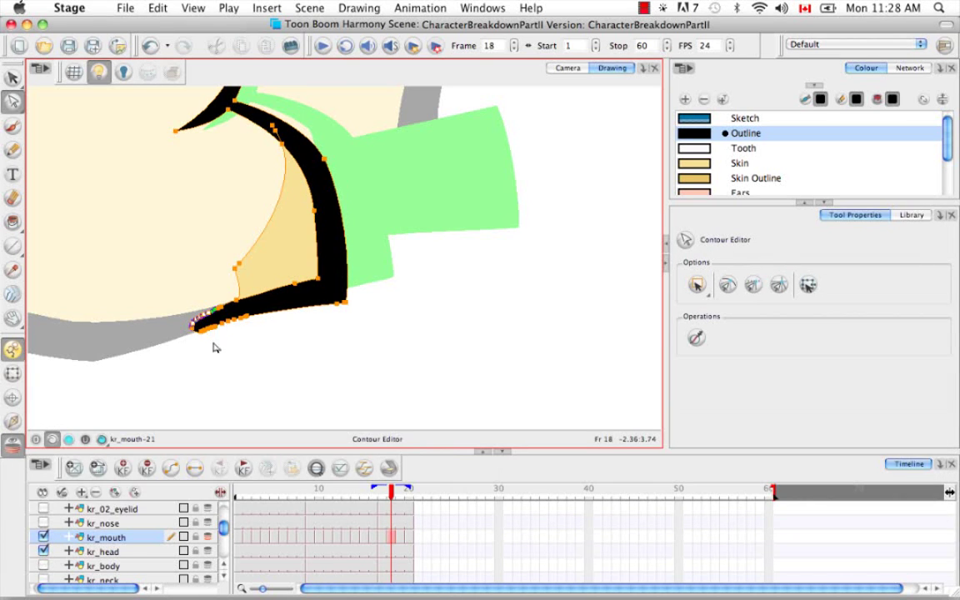
key("super+equal")
left_click_drag(216, 345, 272, 251)
key("BackSpace")
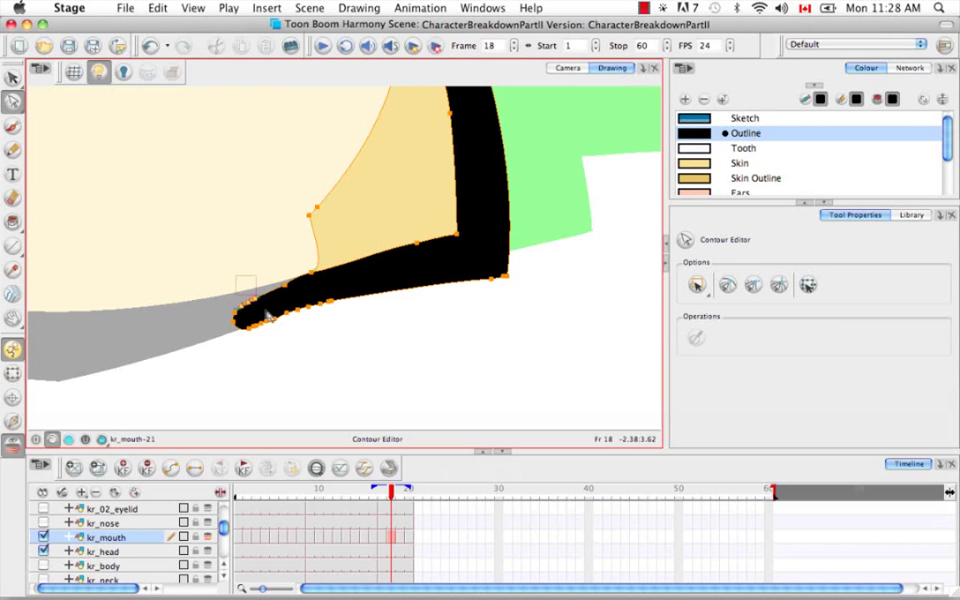
mouse_move(254, 348)
left_mouse_down()
mouse_move(288, 310)
mouse_move(326, 296)
left_mouse_up()
key("BackSpace")
mouse_move(278, 336)
left_mouse_down()
mouse_move(254, 316)
mouse_move(290, 321)
left_mouse_up()
key("BackSpace")
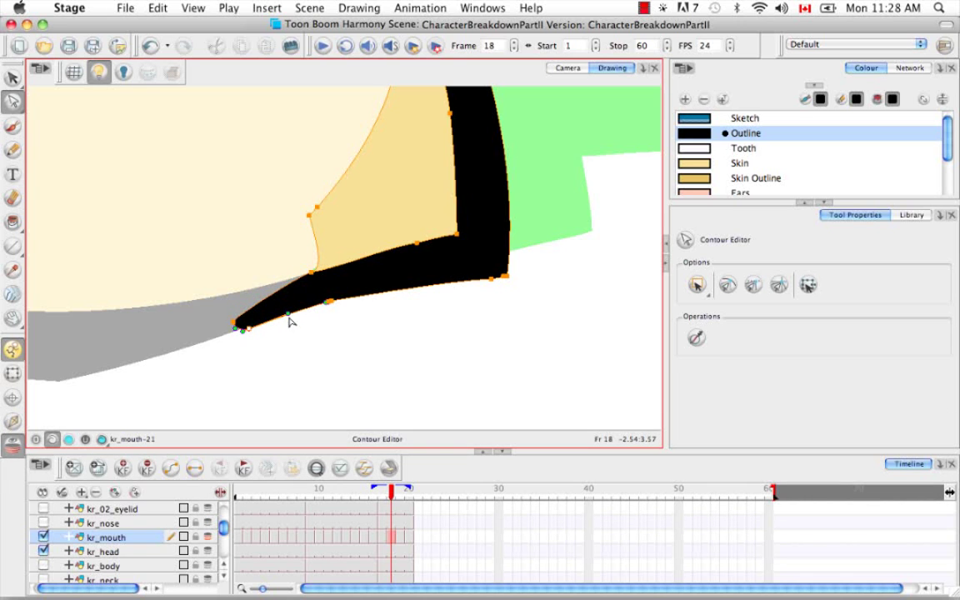
Reshape the contour curves at the end of the mouth's front line so it tapers smoothly into the head outline
left_click_drag(215, 307, 232, 327)
left_click(251, 338)
left_click_drag(286, 263, 317, 296)
left_click(300, 334)
left_click(345, 274)
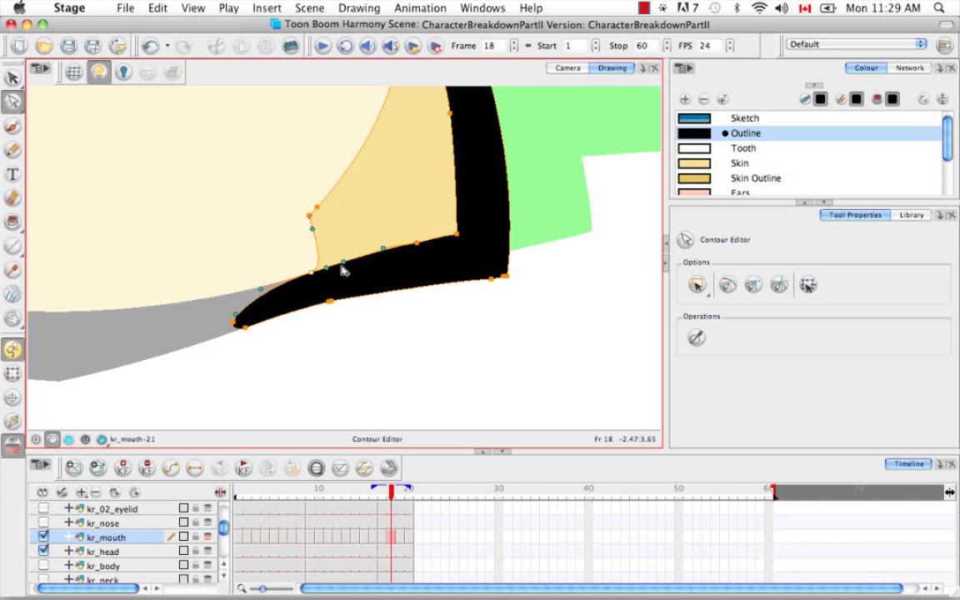
left_click(397, 315)
mouse_move(425, 211)
left_mouse_down()
mouse_move(371, 266)
mouse_move(375, 284)
mouse_move(333, 217)
mouse_move(342, 288)
left_mouse_up()
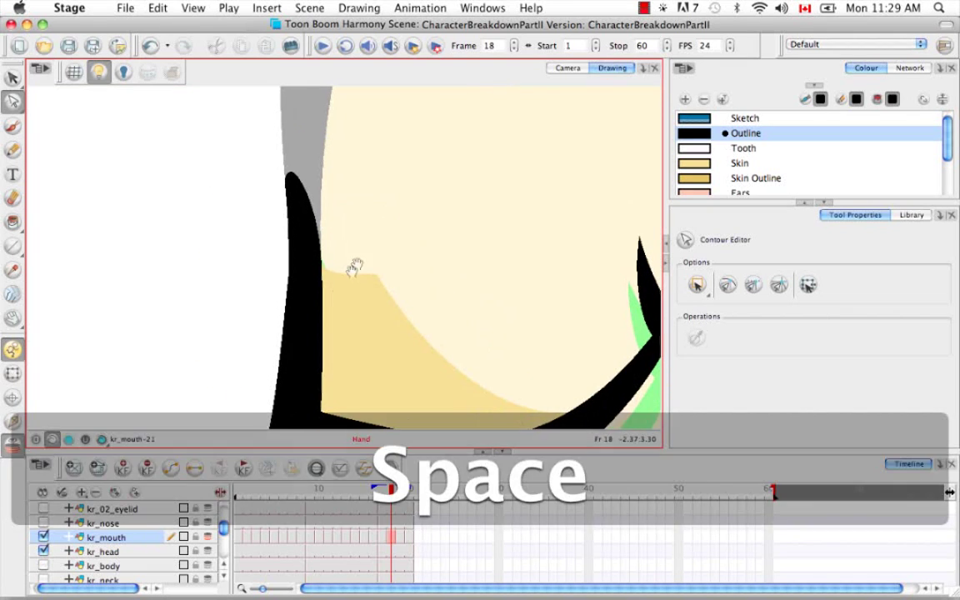
left_click(292, 176)
mouse_move(302, 201)
left_mouse_down()
mouse_move(293, 200)
mouse_move(345, 211)
mouse_move(350, 226)
mouse_move(343, 171)
mouse_move(339, 186)
mouse_move(357, 202)
left_mouse_up()
key("super+minus")
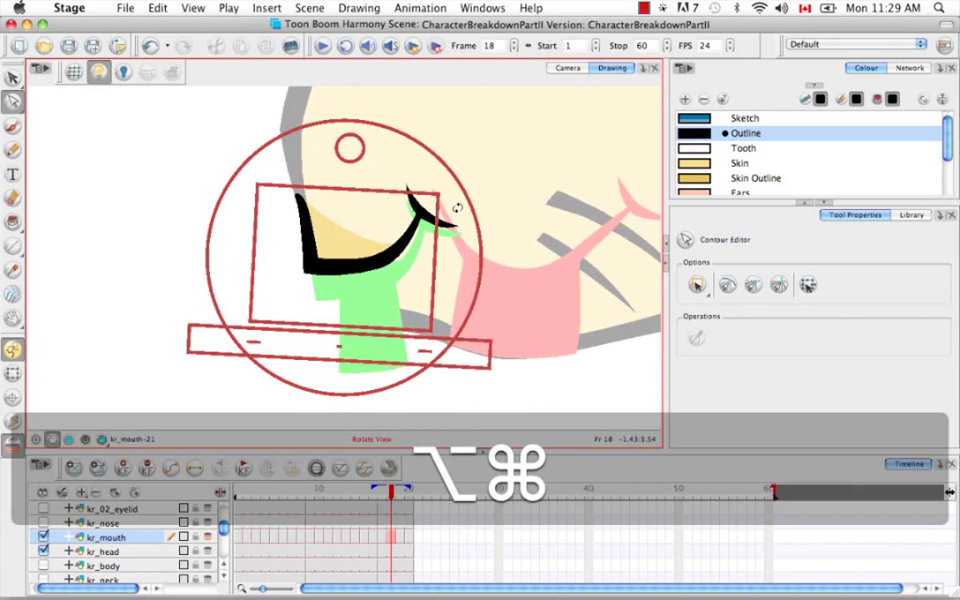
Brush a black lower jaw line down from the mouth corner and a black front tooth outline below the upper lip
left_click(12, 125)
mouse_move(414, 219)
left_mouse_down()
mouse_move(393, 311)
mouse_move(462, 336)
left_mouse_up()
left_click_drag(318, 285, 348, 350)
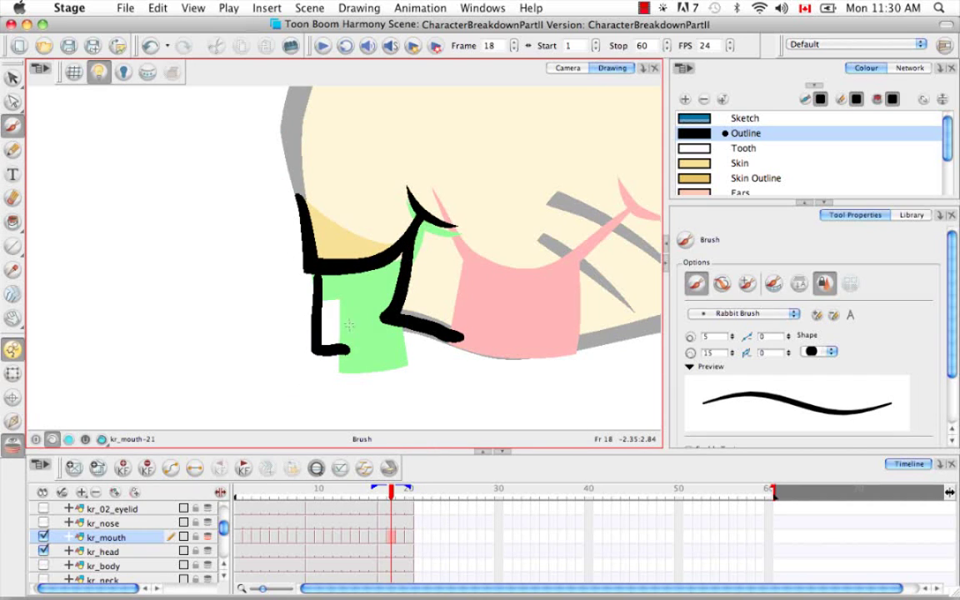
key("super+z")
key("super+minus")
key("super+equal")
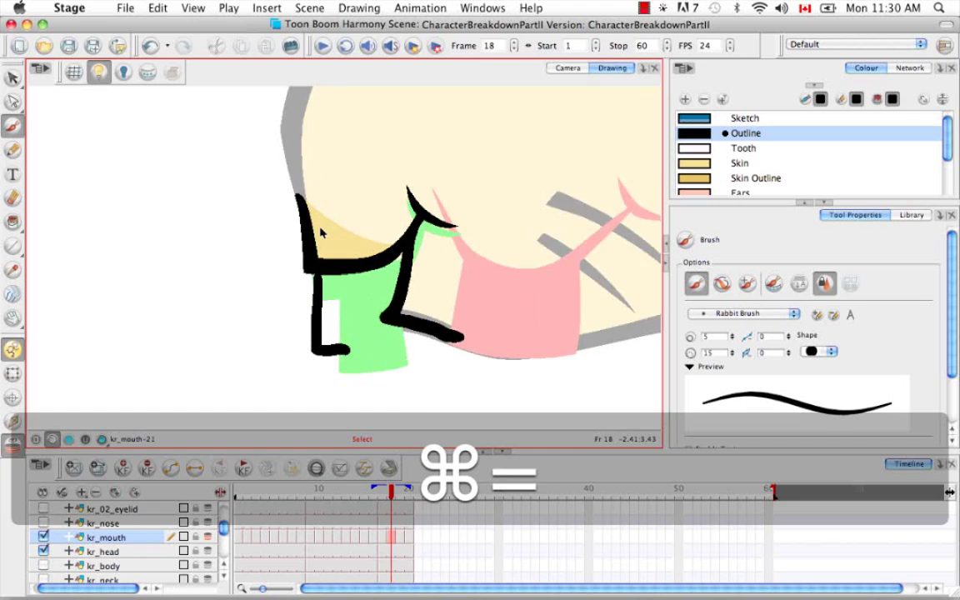
key("super+equal")
mouse_move(317, 280)
left_mouse_down()
mouse_move(315, 334)
mouse_move(367, 385)
mouse_move(379, 386)
left_mouse_up()
left_click_drag(356, 281, 375, 385)
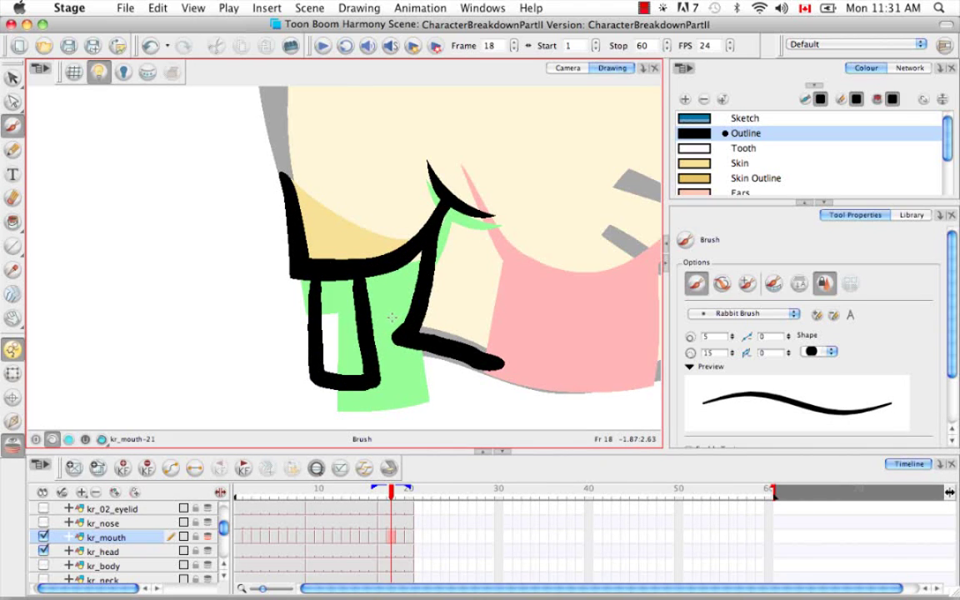
key("super+minus")
key("super+minus")
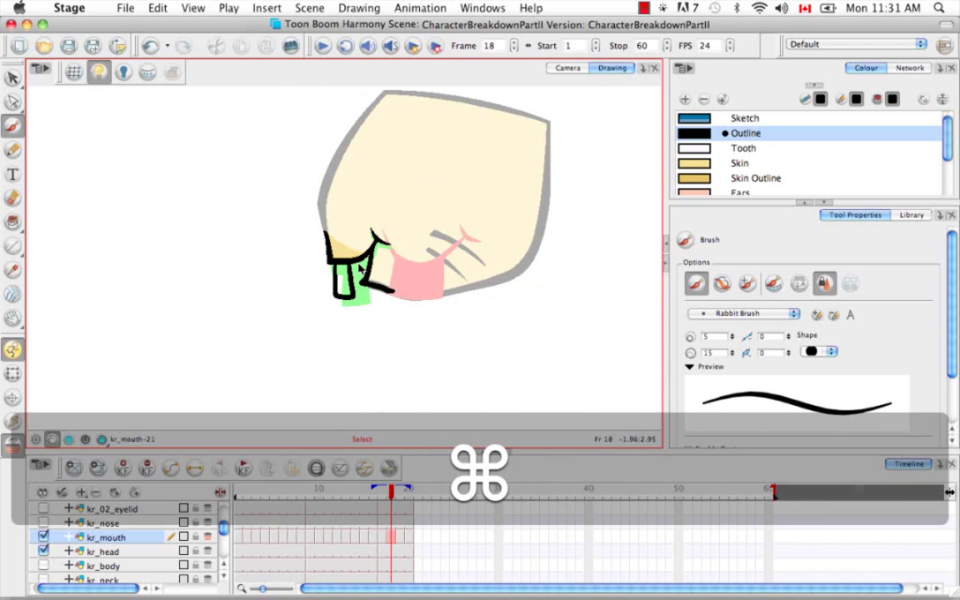
key("super+equal")
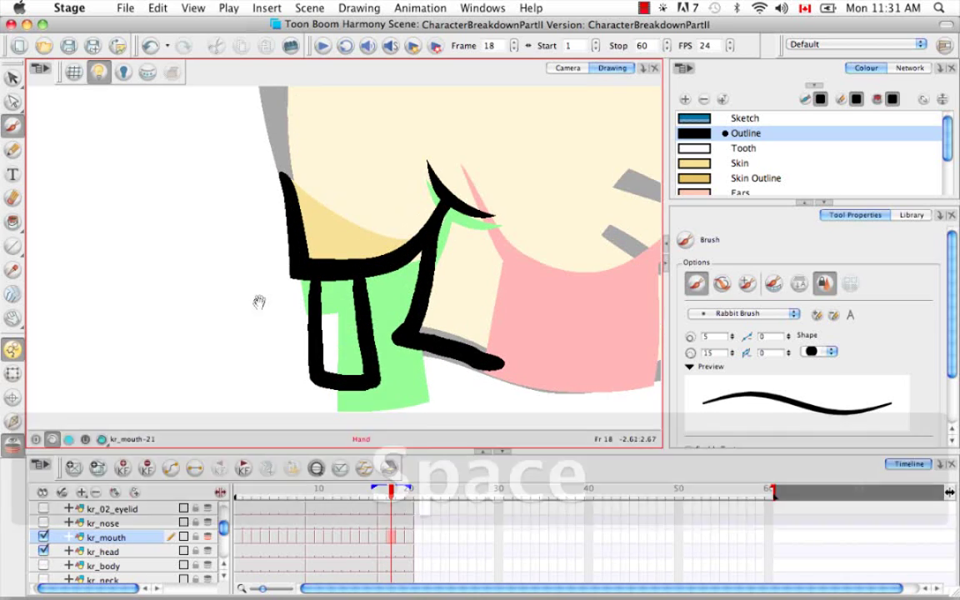
Smooth the brushed contours of the tooth outline and the lower jaw line with the Smooth Editor
left_click(13, 77)
left_click(258, 251)
left_click(309, 219)
left_click(200, 286)
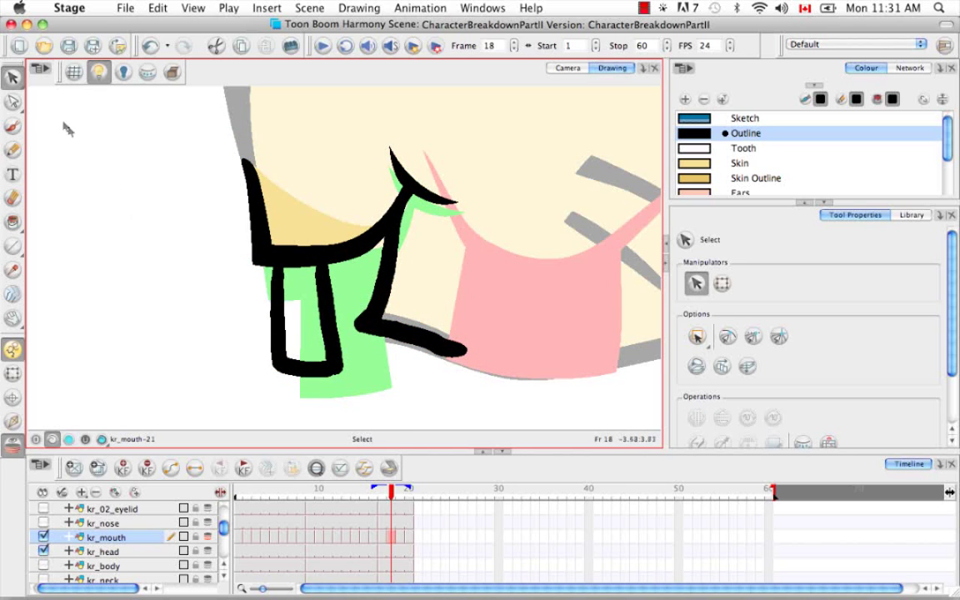
key("alt+q")
key("super+a")
left_click(14, 103)
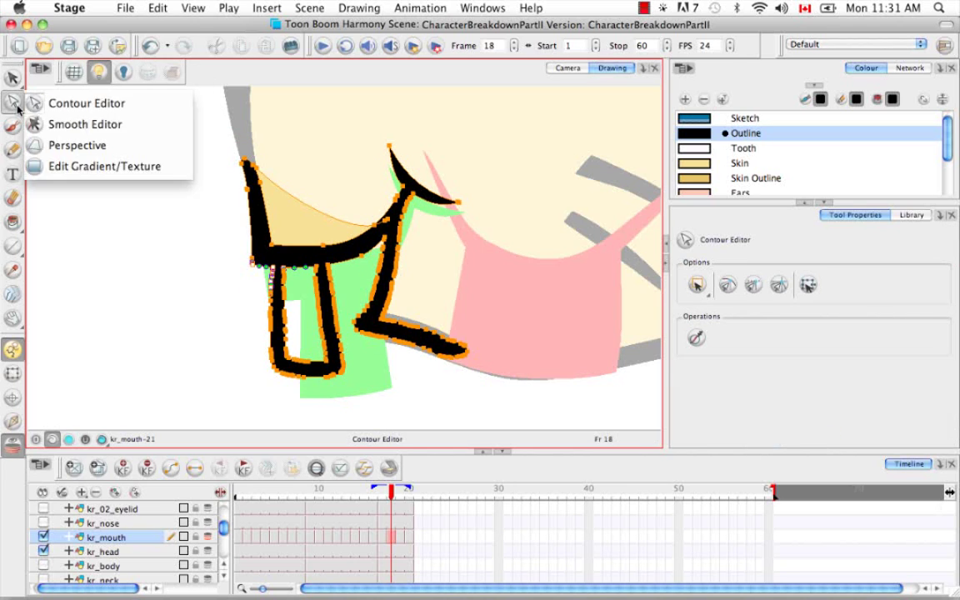
left_click(85, 124)
mouse_move(329, 266)
left_mouse_down()
mouse_move(351, 373)
mouse_move(334, 294)
left_mouse_up()
mouse_move(294, 383)
left_mouse_down()
mouse_move(306, 352)
mouse_move(310, 361)
mouse_move(324, 290)
mouse_move(312, 271)
mouse_move(304, 295)
mouse_move(281, 267)
mouse_move(283, 329)
left_mouse_up()
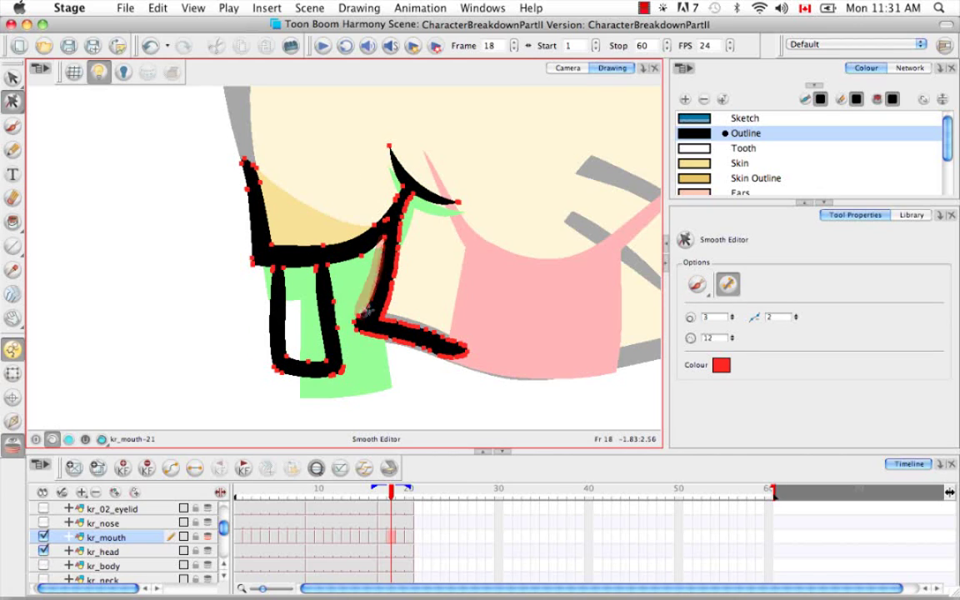
left_click_drag(408, 193, 398, 287)
mouse_move(358, 321)
left_mouse_down()
mouse_move(459, 343)
mouse_move(358, 335)
mouse_move(467, 346)
left_mouse_up()
Delete the excess contour points around the tooth's lower edge and corners with the Contour Editor
left_click_drag(13, 100, 93, 98)
mouse_move(295, 278)
left_mouse_down()
mouse_move(300, 364)
mouse_move(313, 369)
left_mouse_up()
key("BackSpace")
key("BackSpace")
key("BackSpace")
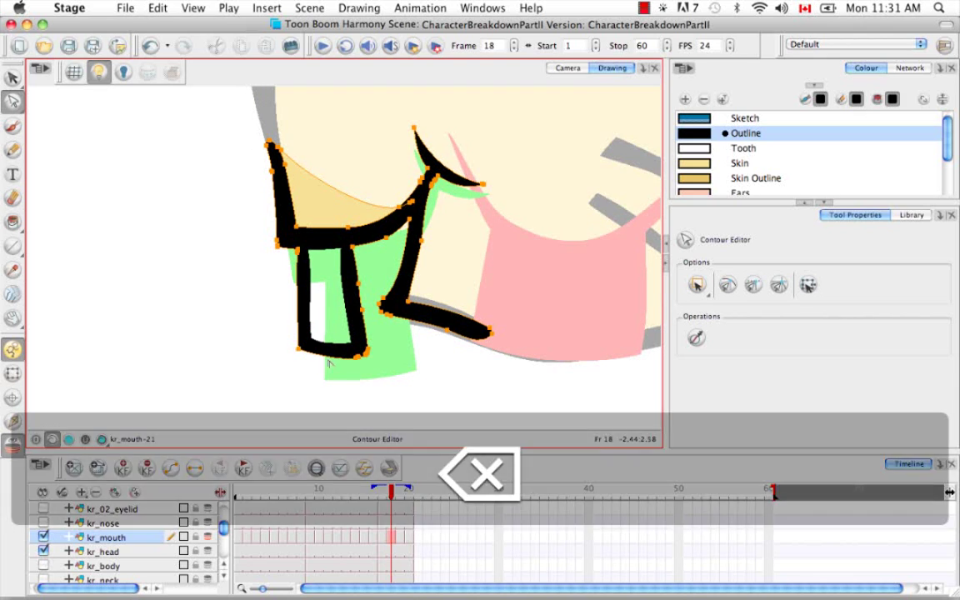
key("BackSpace")
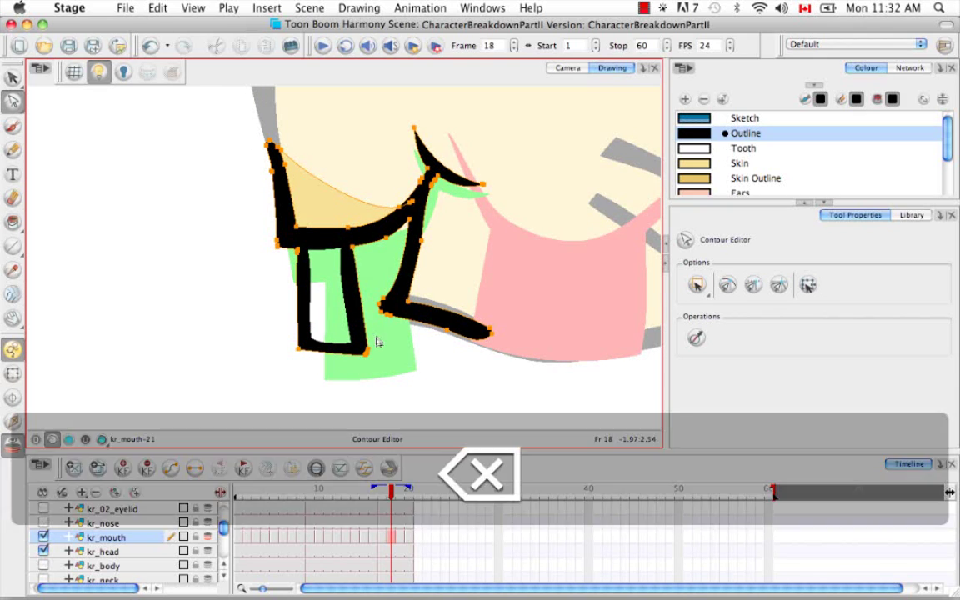
key("BackSpace")
Pull the tooth's bottom corners into sharp, flared points and straighten the inner edges of its outline
mouse_move(360, 361)
left_mouse_down()
mouse_move(336, 367)
mouse_move(364, 364)
left_mouse_up()
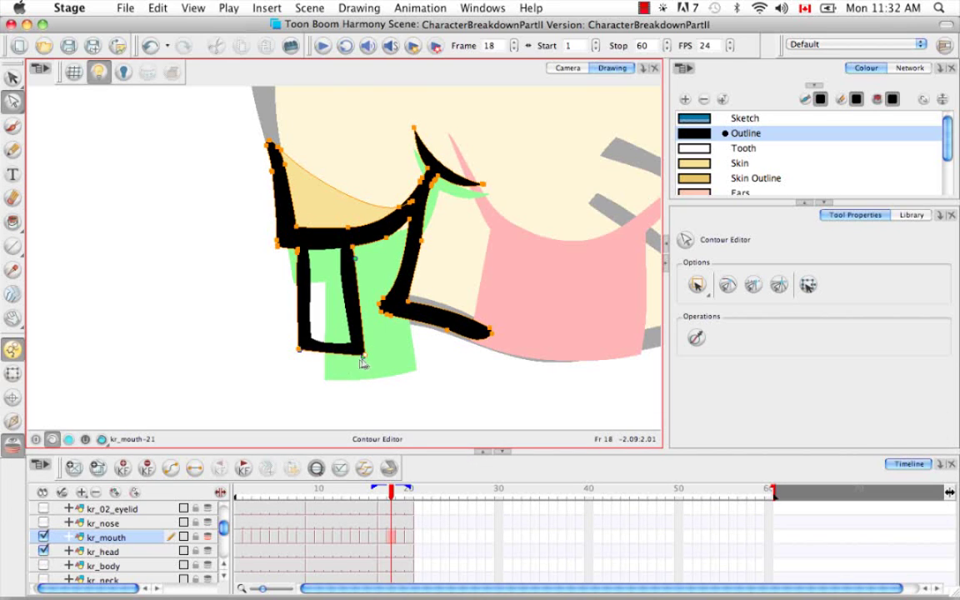
left_click(298, 356)
left_click_drag(298, 357, 293, 369)
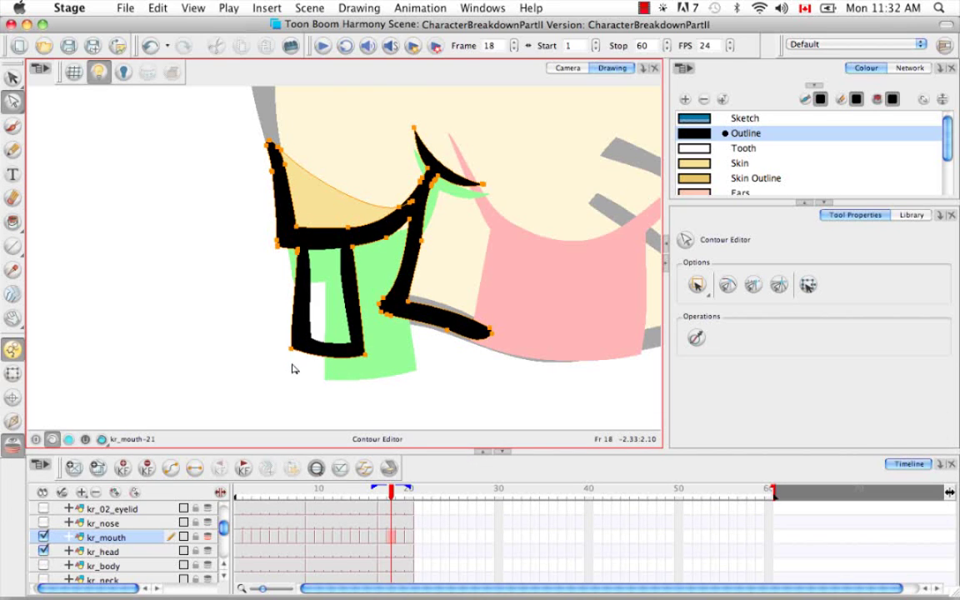
left_click(307, 279)
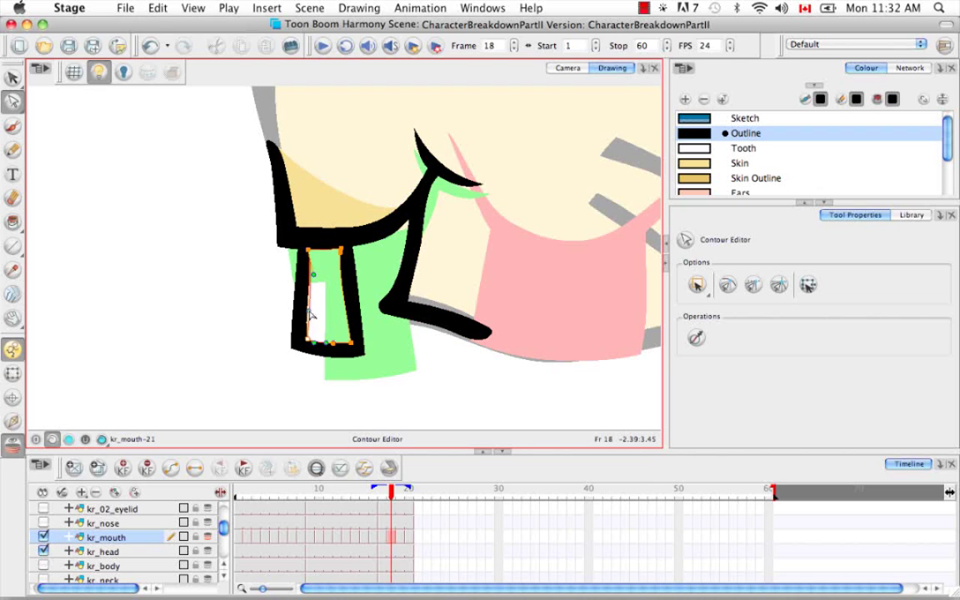
left_click_drag(359, 352, 356, 348)
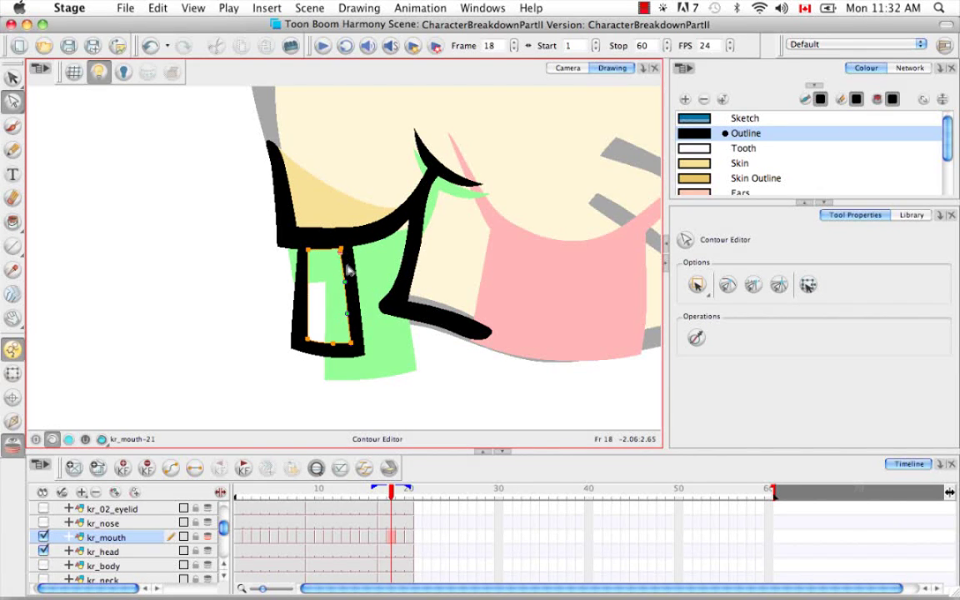
left_click(338, 271)
left_click(337, 133)
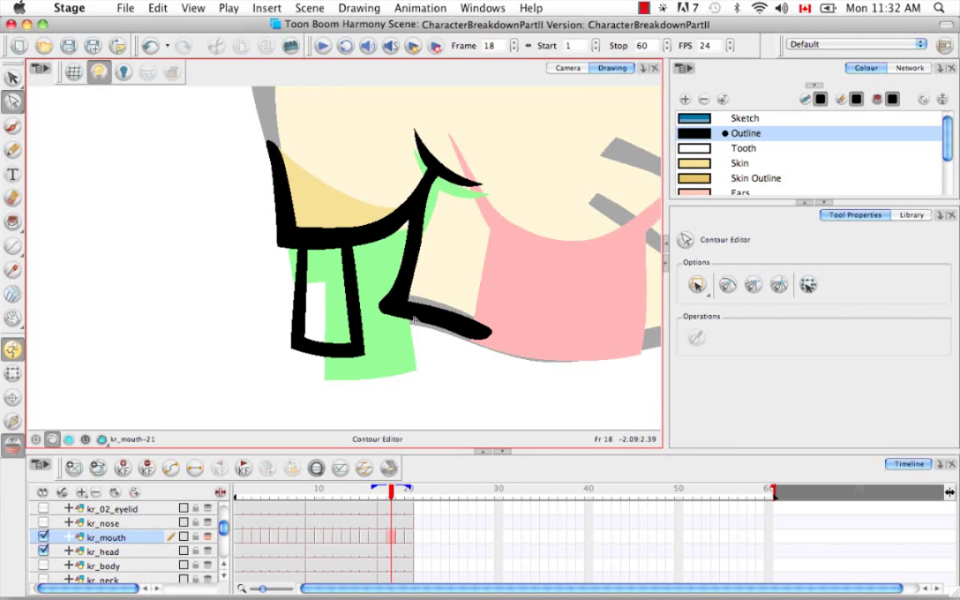
Widen the tooth toward the jaw line and round its bottom edge into a slight downward curve
key("super+a")
left_click_drag(364, 353, 381, 373)
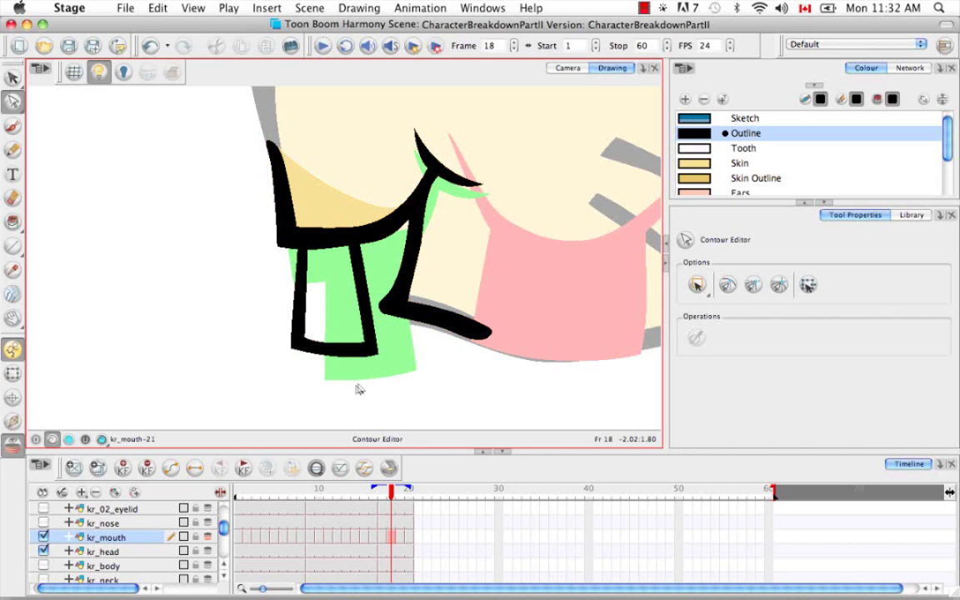
left_click(292, 351)
left_click_drag(290, 375, 315, 361)
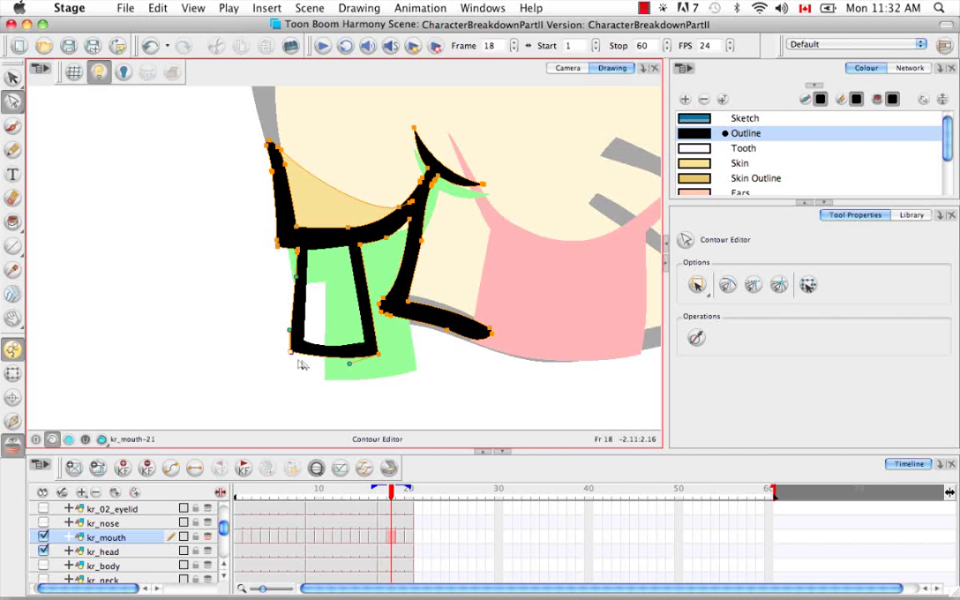
left_click(324, 373)
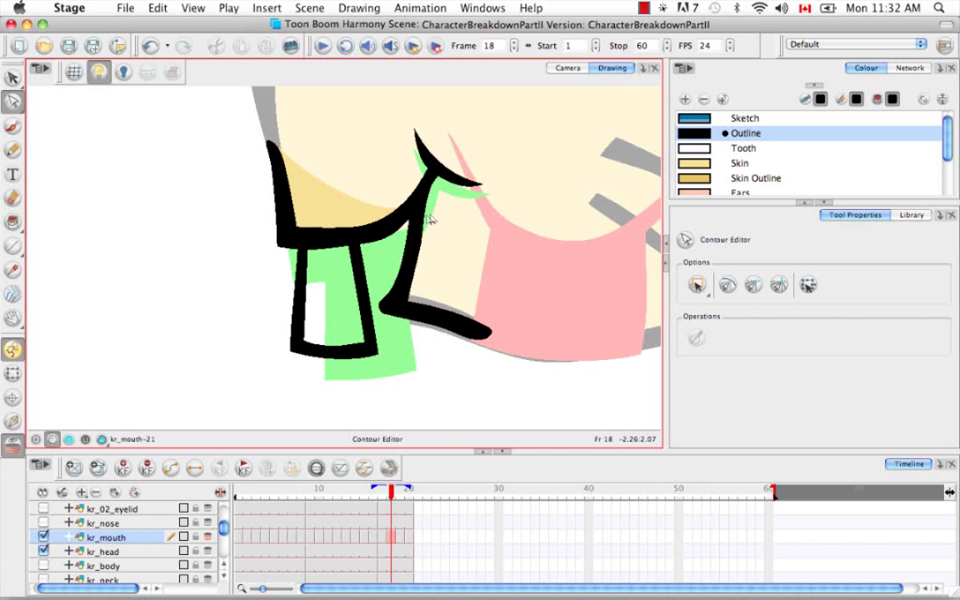
Reshape the upper lip line's curve above the tooth and adjust the tooth's inner top edge
left_click_drag(297, 196, 330, 230)
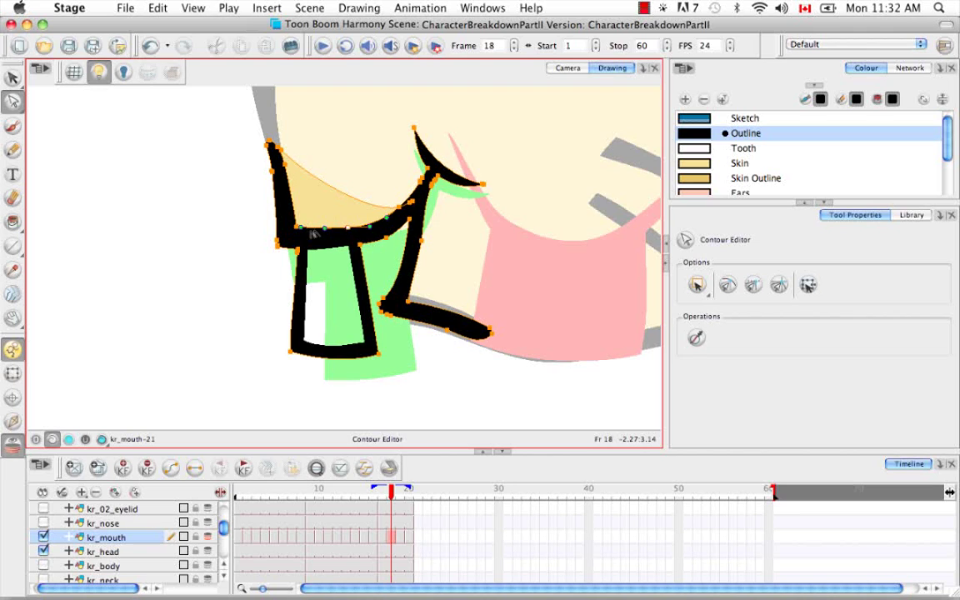
left_click(457, 261)
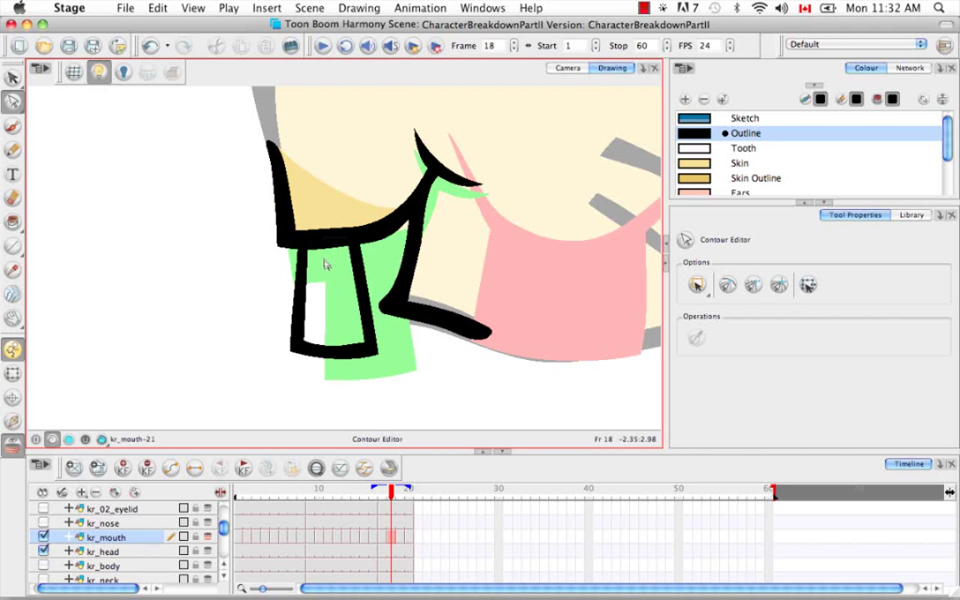
left_click(352, 252)
left_click(337, 261)
left_click(312, 253)
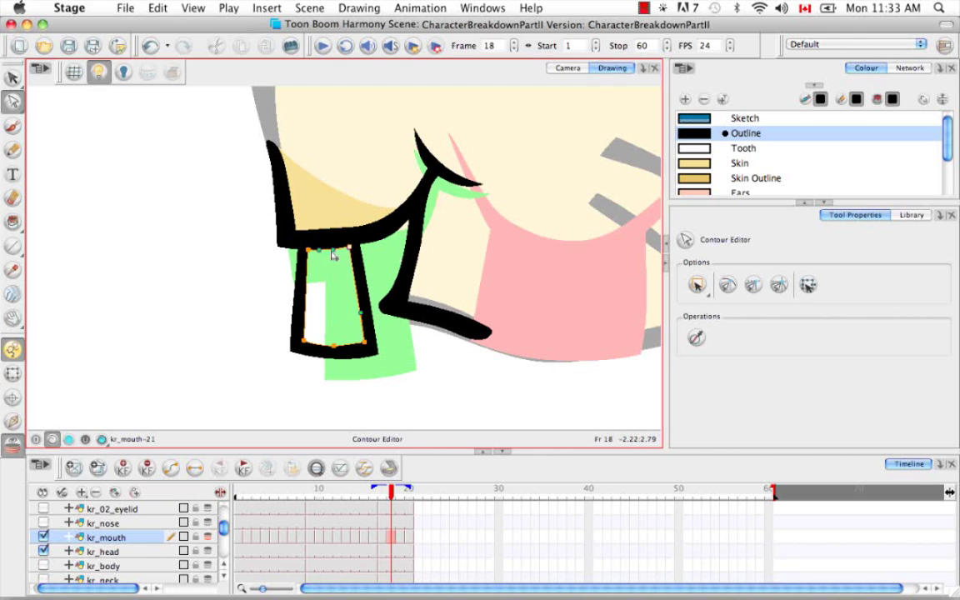
left_click(303, 227)
left_click(329, 215)
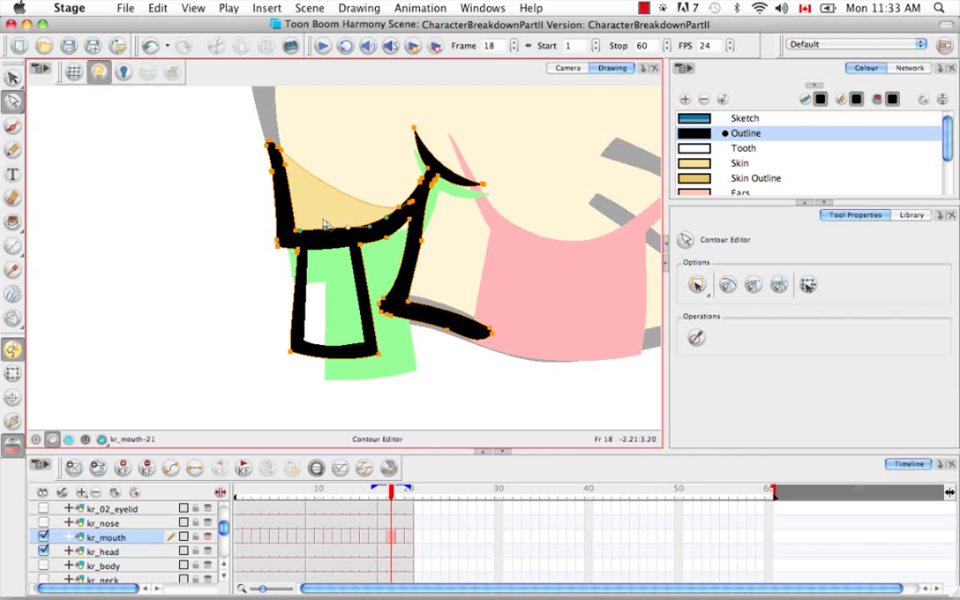
left_click(357, 217)
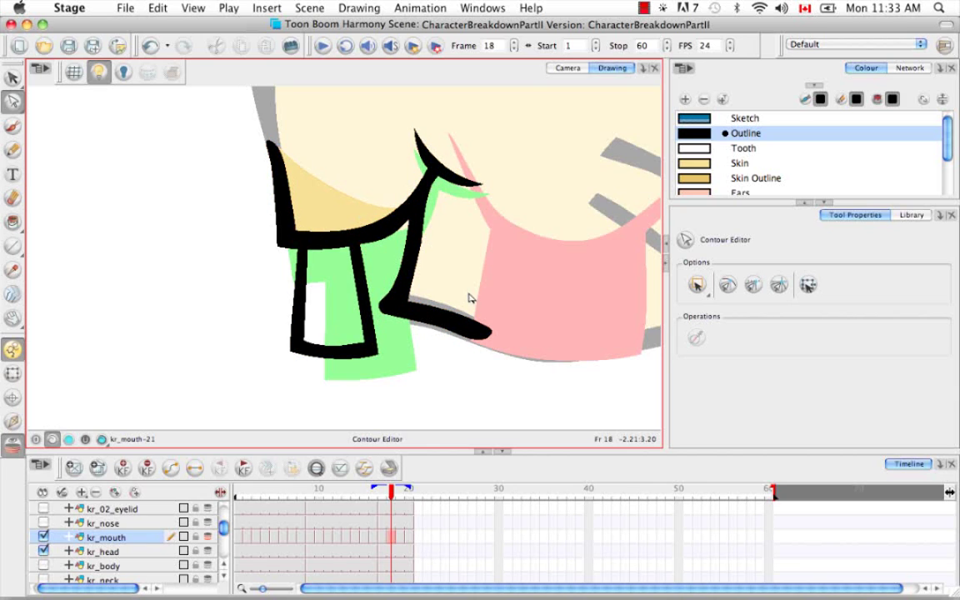
Thicken the lower jaw line's bottom stroke to cover the head outline and remove the excess point at its front corner
left_click(439, 289)
left_click(450, 288)
left_click(491, 332)
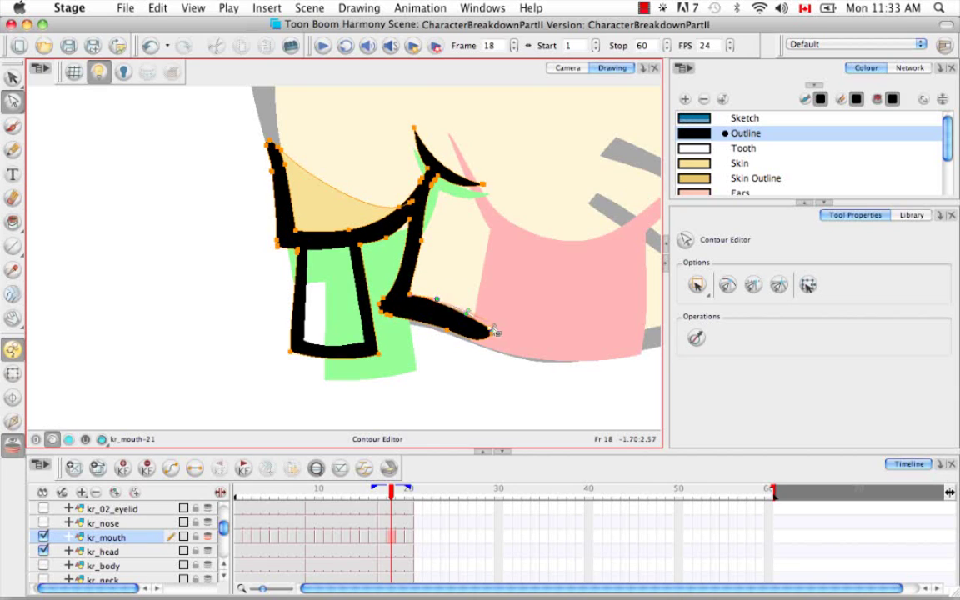
left_click_drag(400, 310, 412, 297)
left_click(446, 349)
left_click(398, 326)
key("super+z")
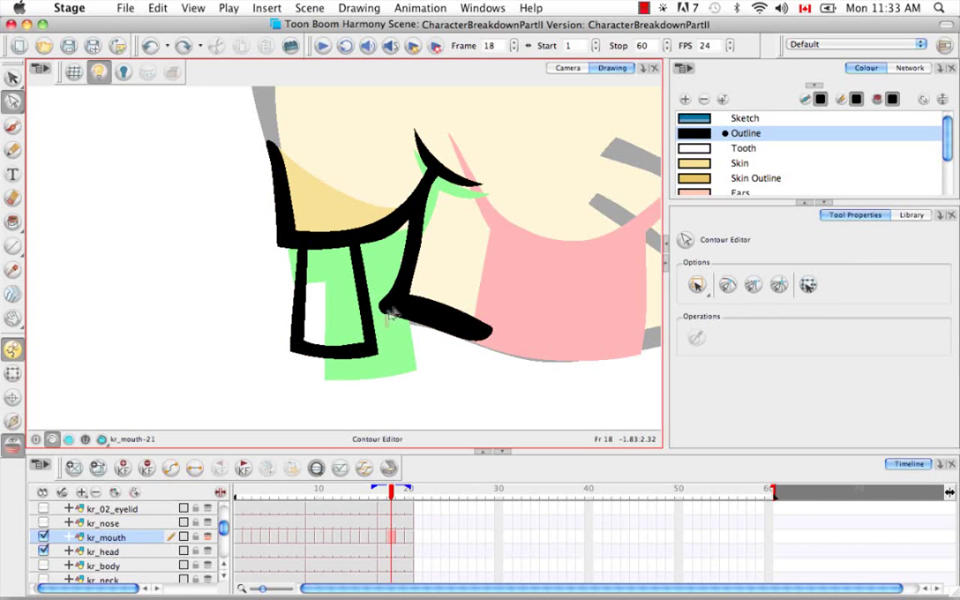
key("super+shift+z")
key("BackSpace")
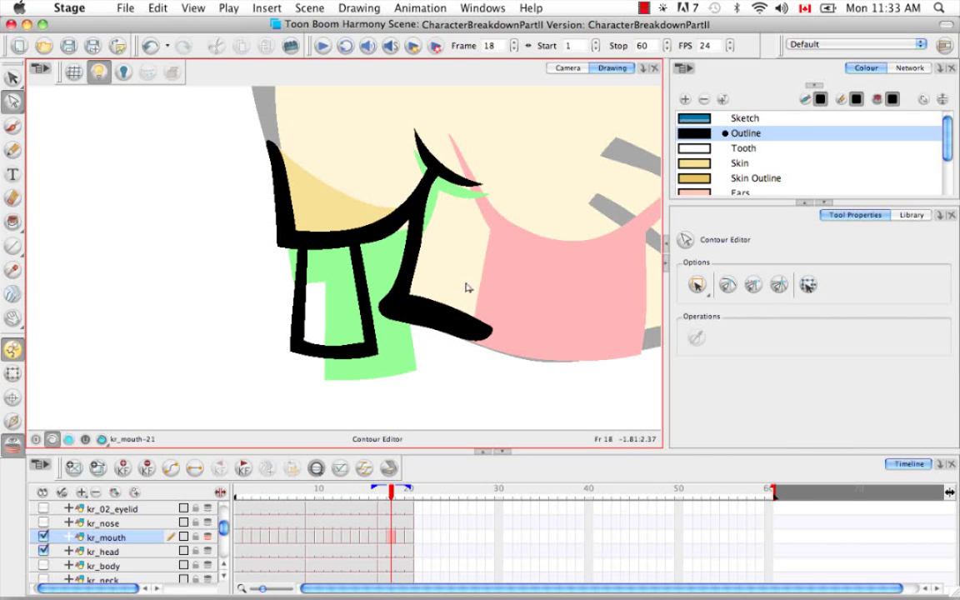
Close the lower jaw area with an invisible stroke from the mouth corner to the end of the jaw line
key("space")
left_click_drag(469, 289, 401, 293)
left_click(13, 221)
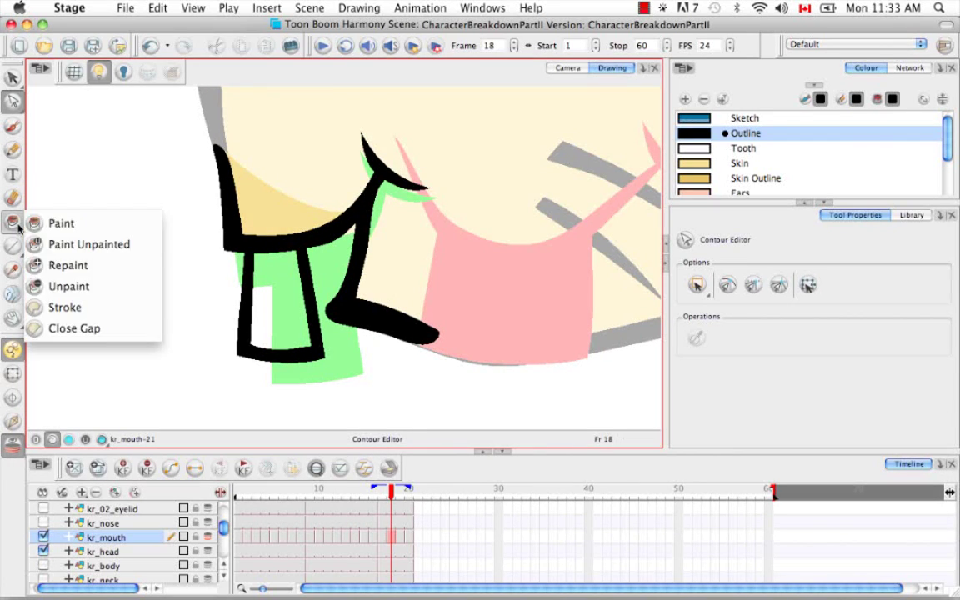
left_click(62, 304)
mouse_move(367, 216)
left_mouse_down()
mouse_move(368, 275)
mouse_move(392, 208)
left_mouse_up()
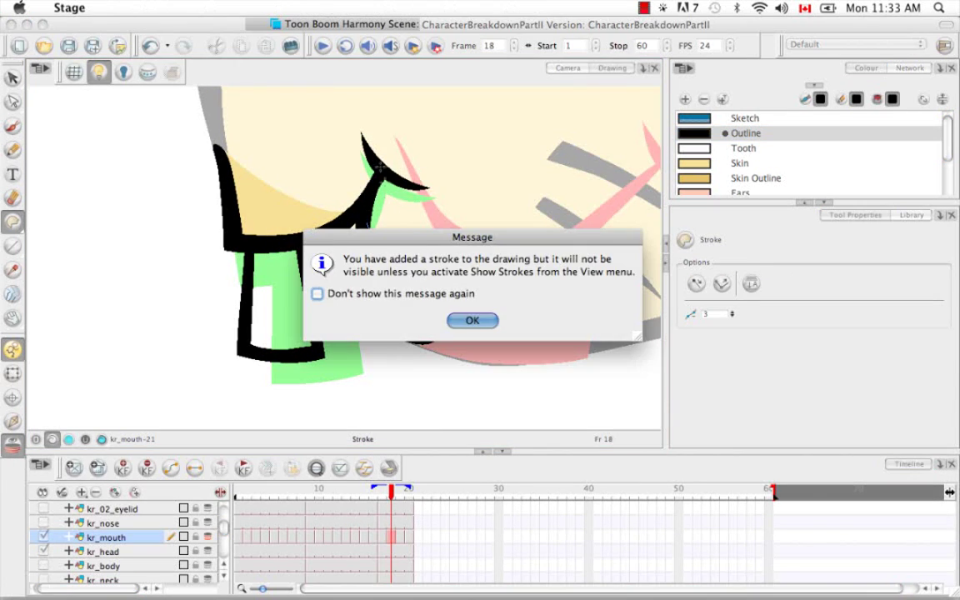
left_click(473, 321)
Paint the closed lower jaw area with the Skin colour and the tooth with the Tooth colour
left_click(739, 162)
left_click(13, 221)
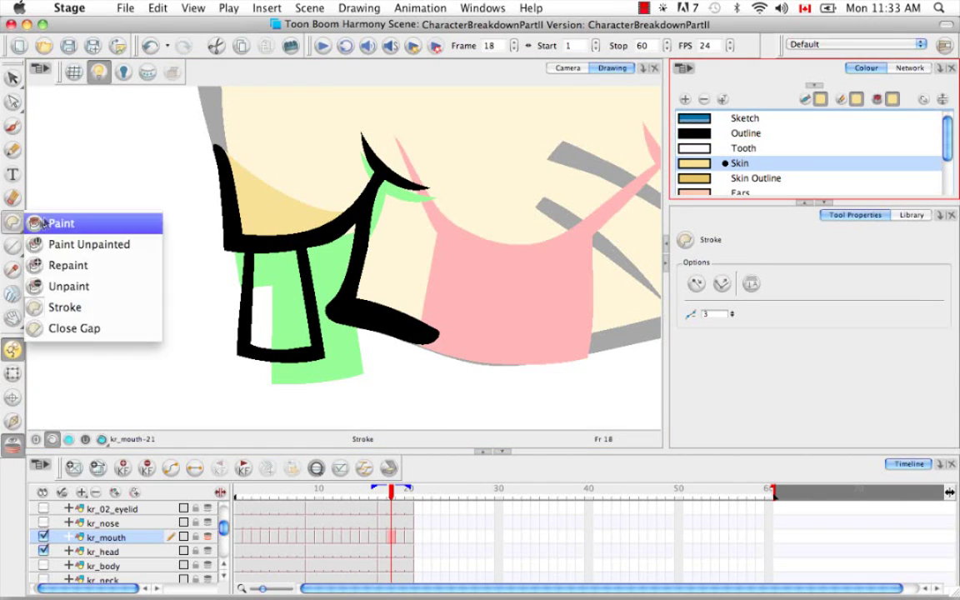
left_click(63, 221)
left_click(376, 275)
left_click(742, 148)
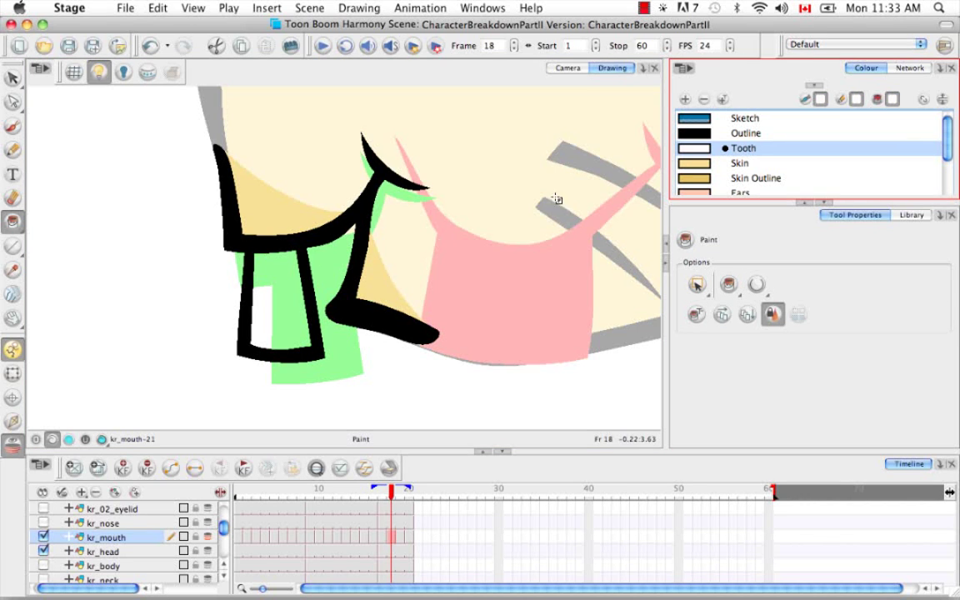
left_click(291, 317)
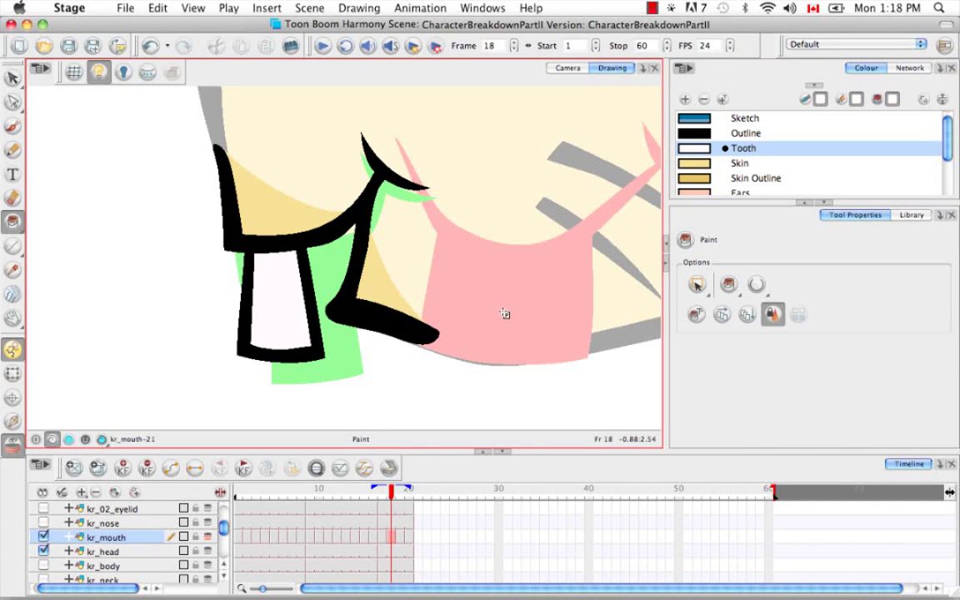
Turn off the onion skin and draw an invisible stroke around the tooth from the upper lip to the jaw's front corner
key("alt+super")
key("alt+super+o")
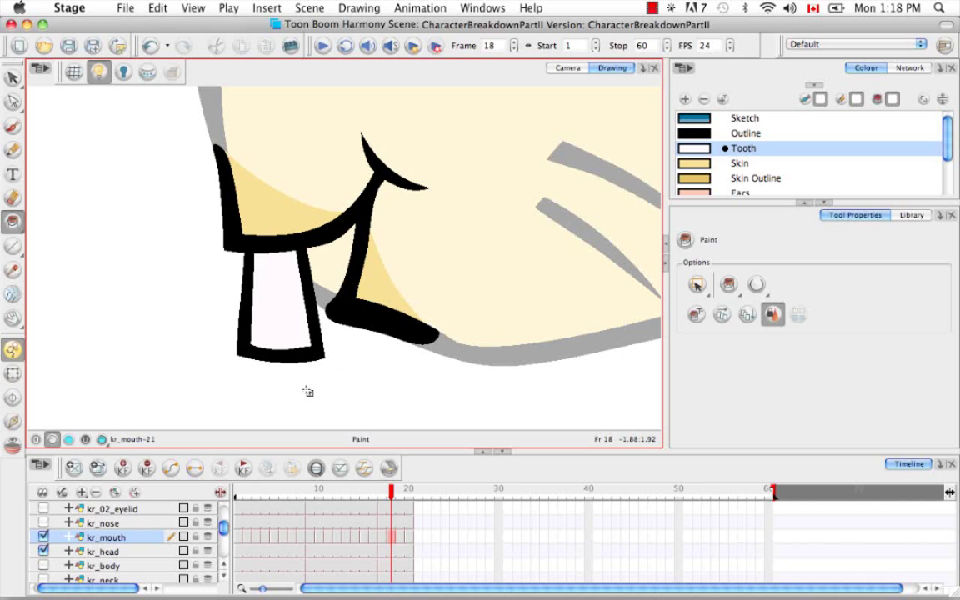
left_click_drag(13, 224, 90, 311)
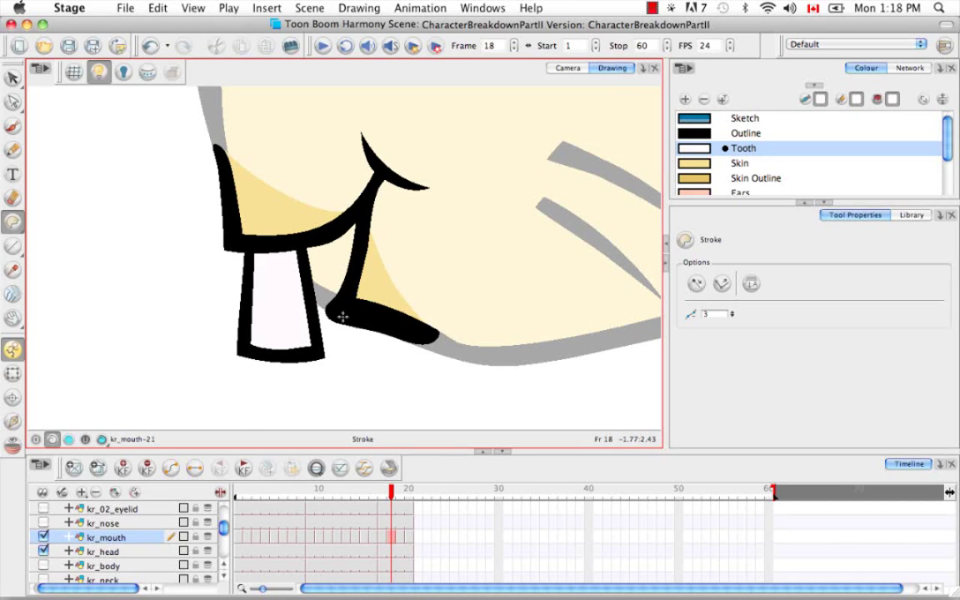
mouse_move(196, 289)
left_mouse_down()
mouse_move(193, 328)
mouse_move(225, 374)
left_mouse_up()
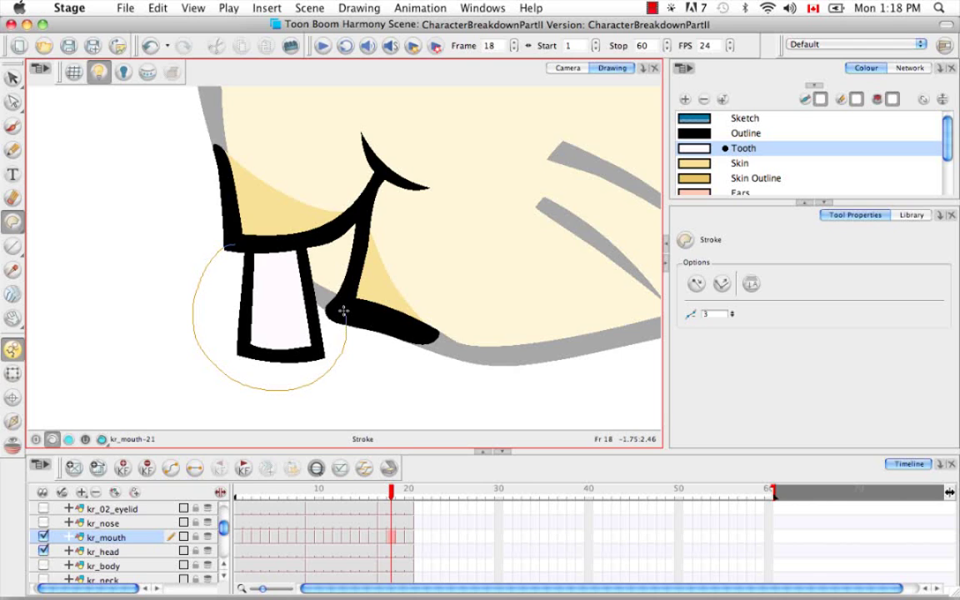
left_click_drag(345, 314, 345, 312)
left_click(463, 318)
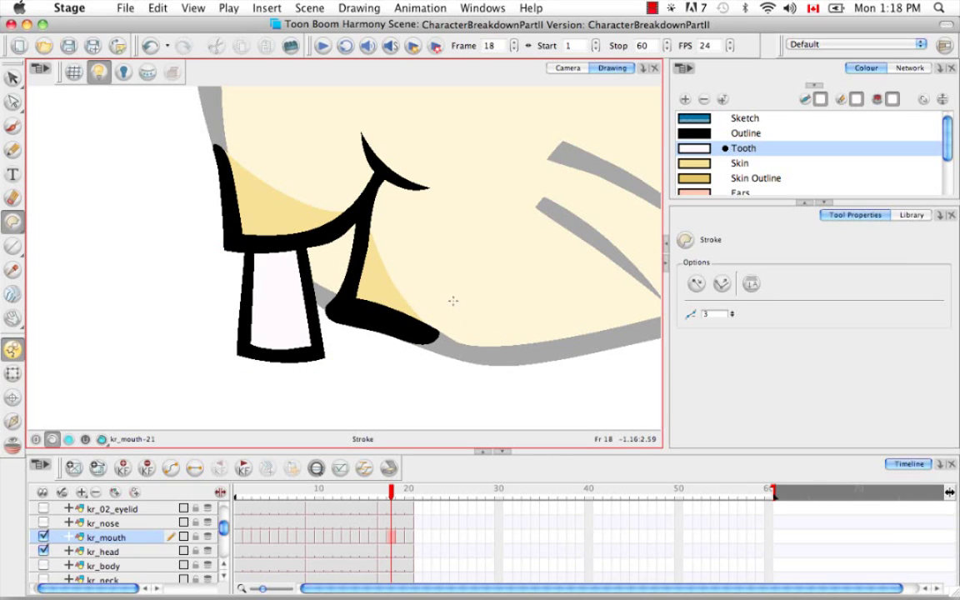
Display the invisible strokes and add a new palette colour set to bright green (R 0, G 249, B 0)
key("d")
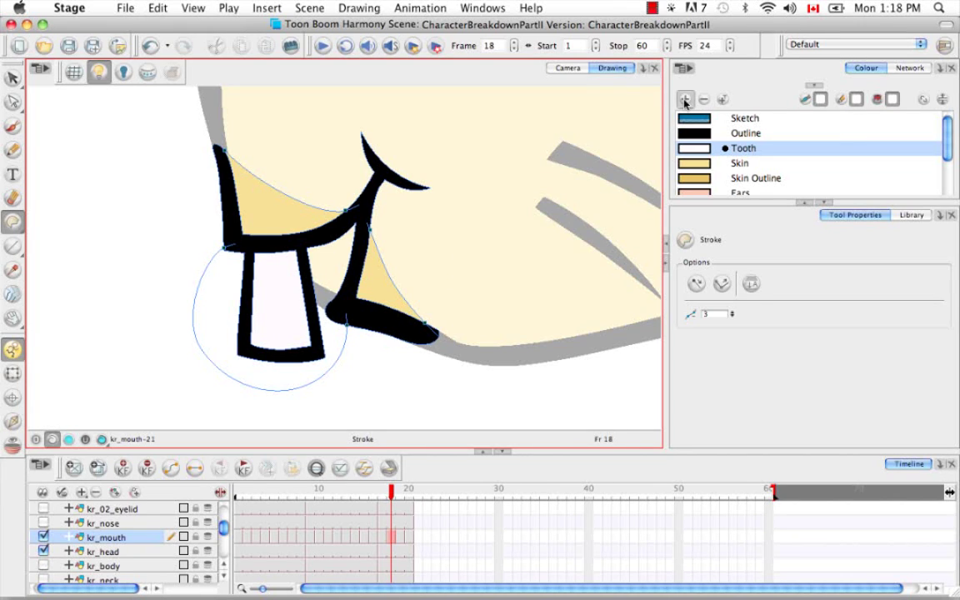
scroll(737, 123, "down", 5)
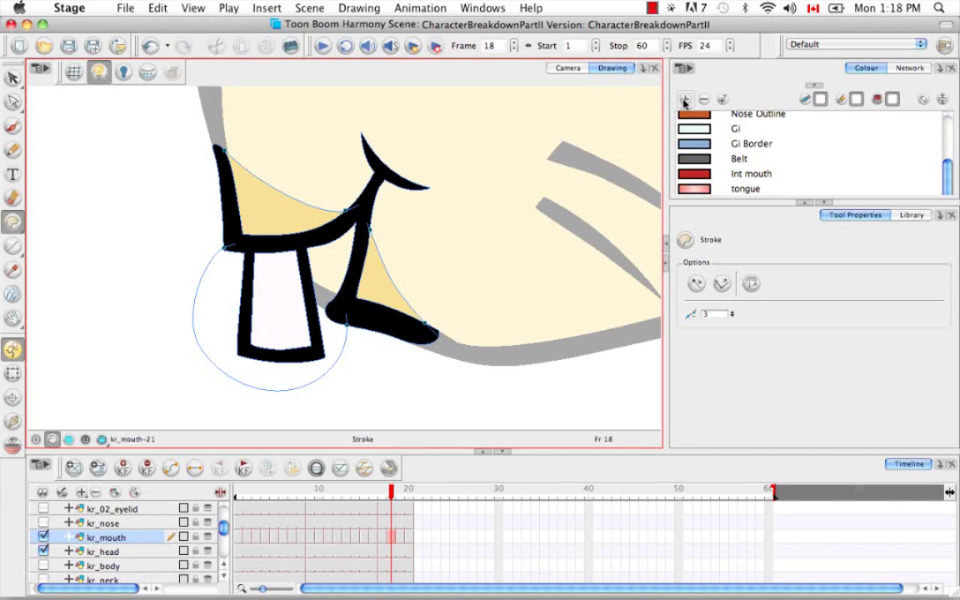
left_click(823, 203)
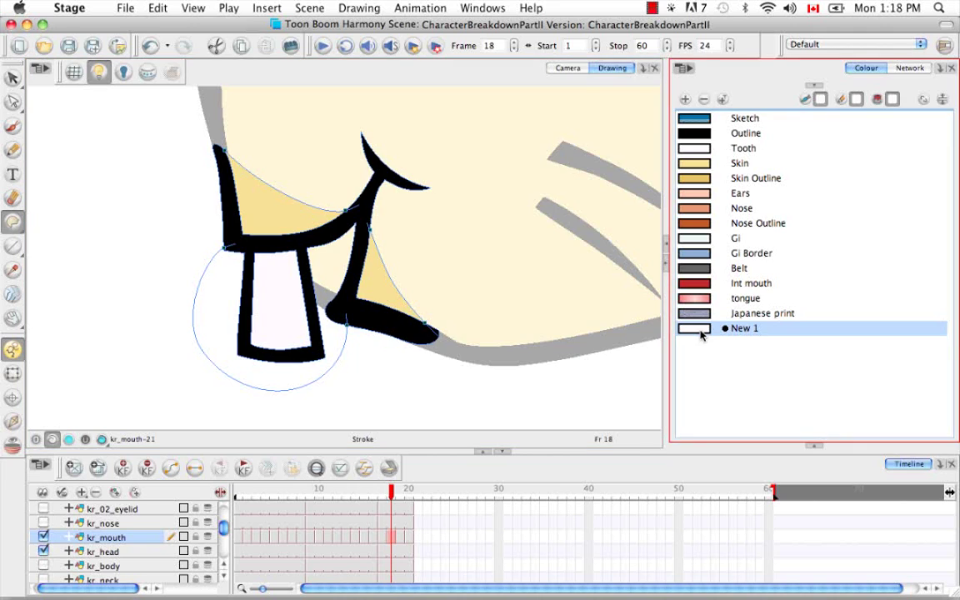
double_click(695, 328)
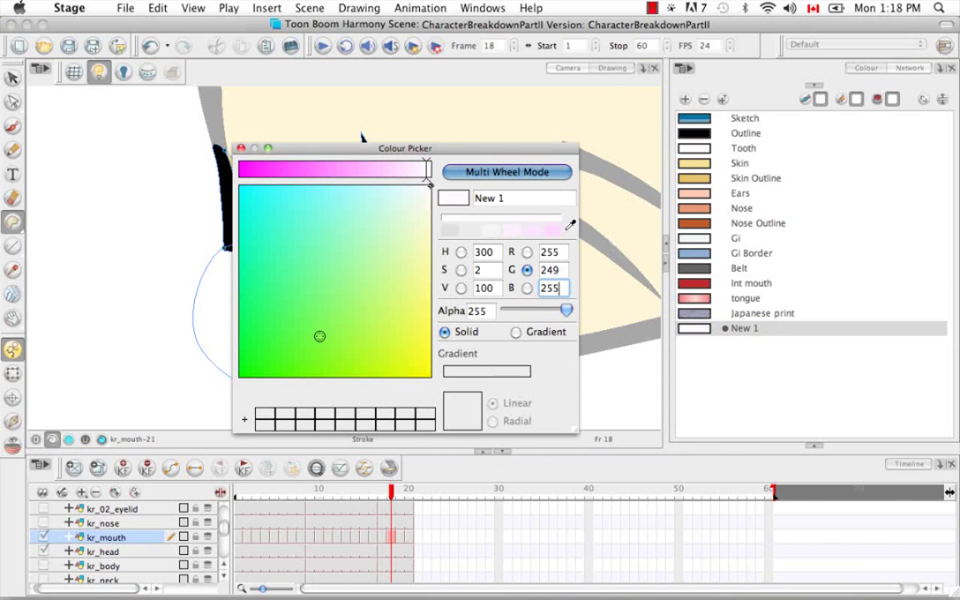
left_click(239, 377)
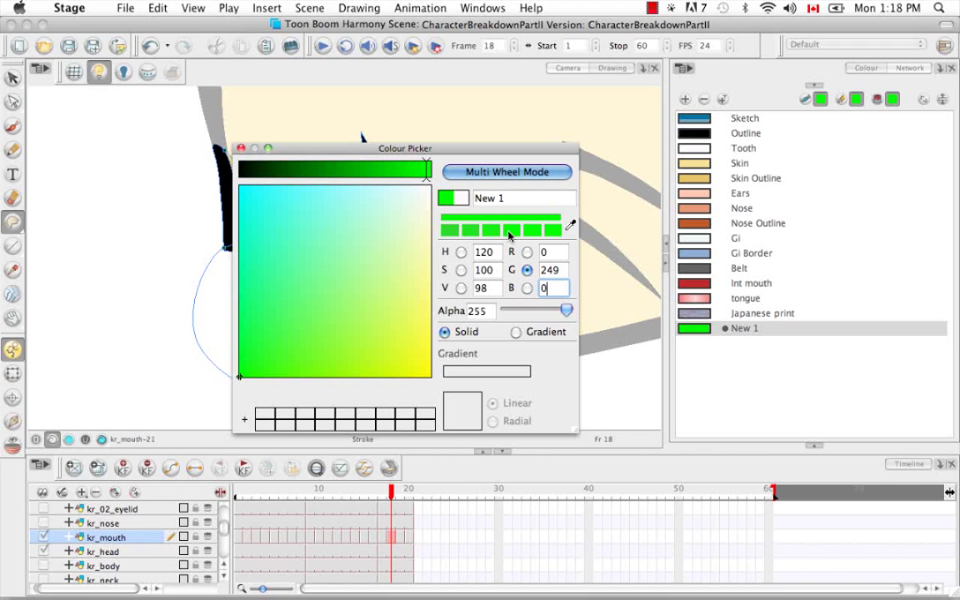
Name the new green colour "indicator" and close the colour picker
key("Tab")
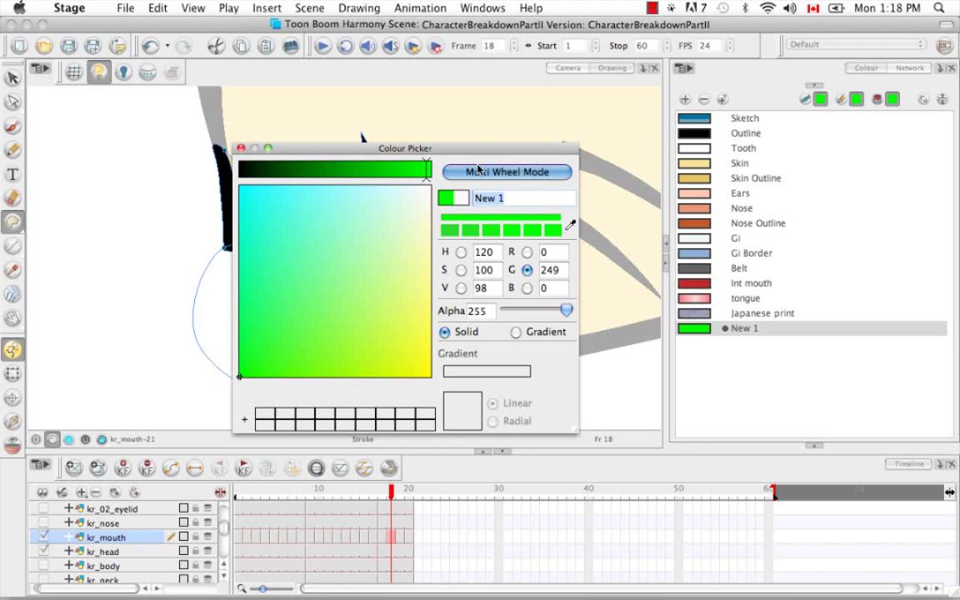
key("BackSpace")
type("indicator")
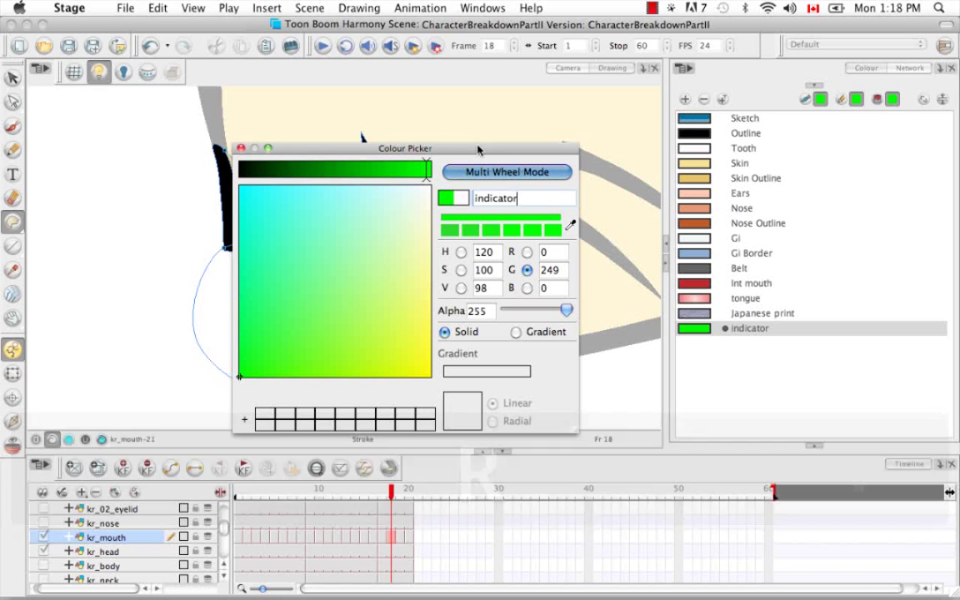
key("Return")
left_click(275, 168)
left_click(241, 143)
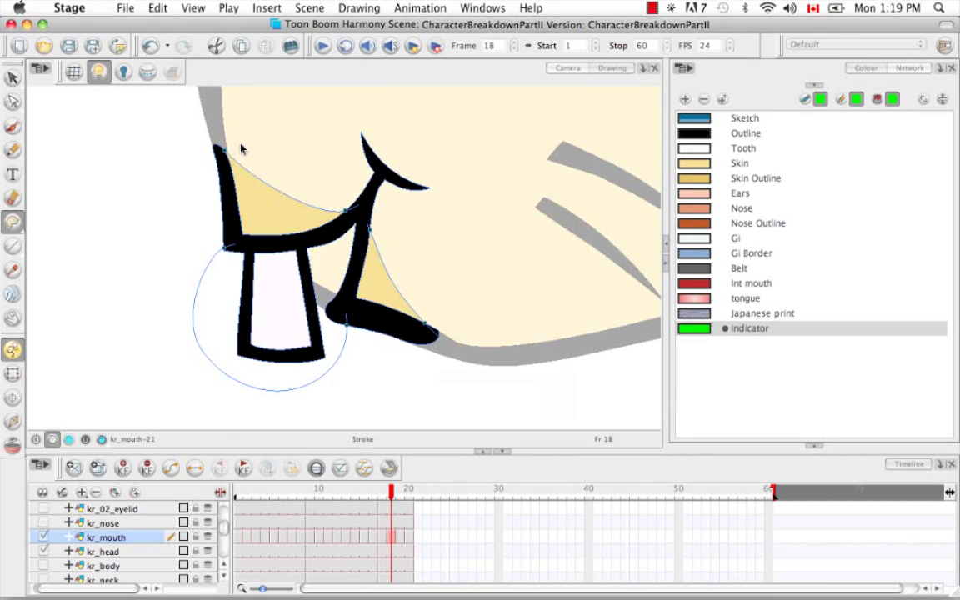
Paint the enclosed area around the tooth with the indicator colour
left_click(13, 221)
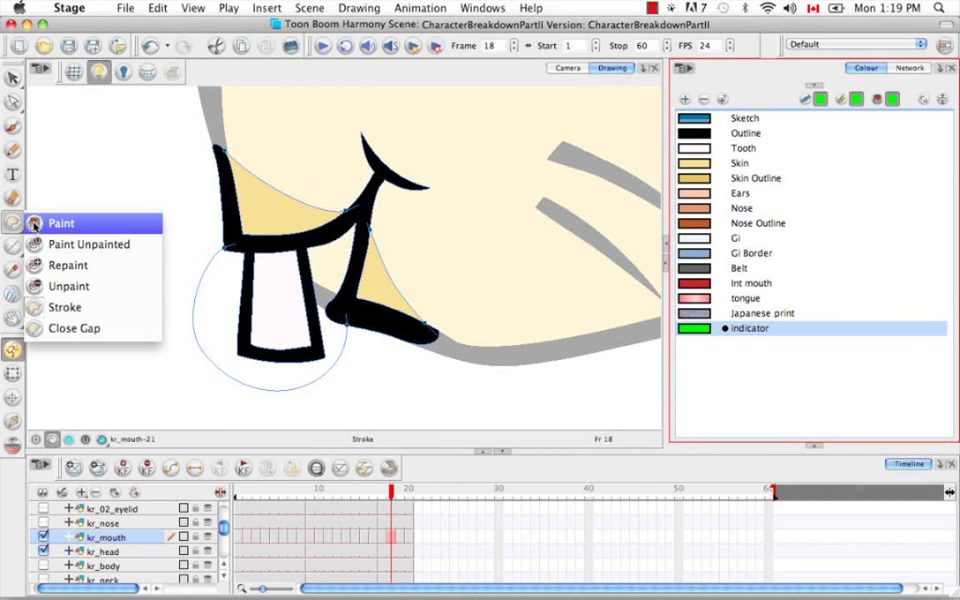
left_click(61, 224)
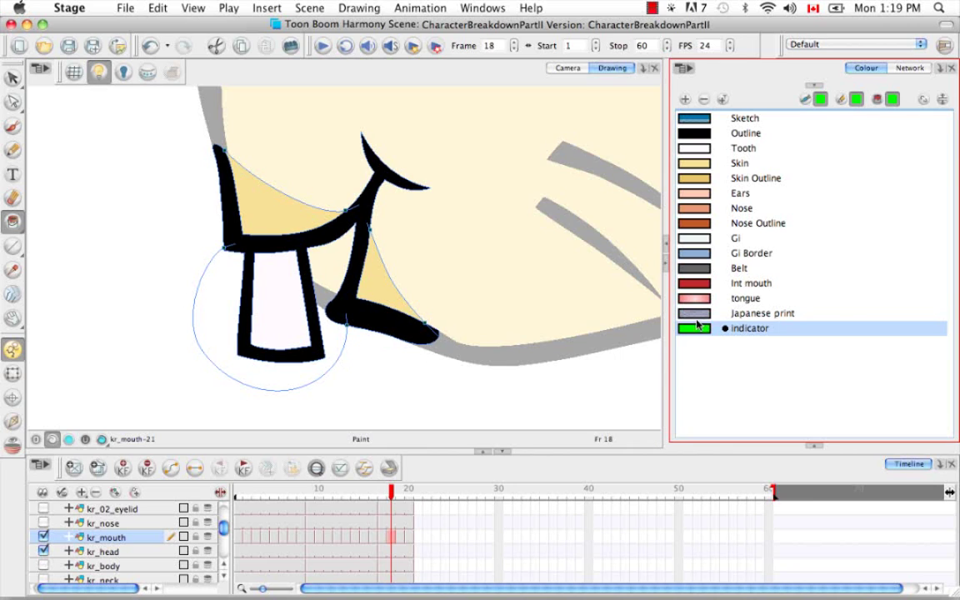
left_click(332, 271)
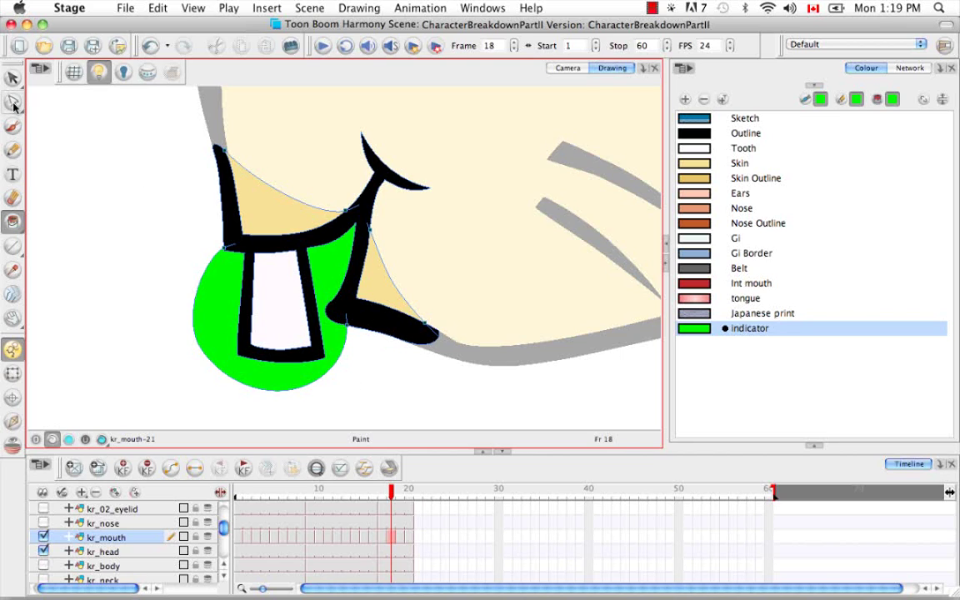
Reshape the front side of the green area's outline into a smoother, slightly rounder curve with the Contour Editor
left_click_drag(13, 104, 84, 101)
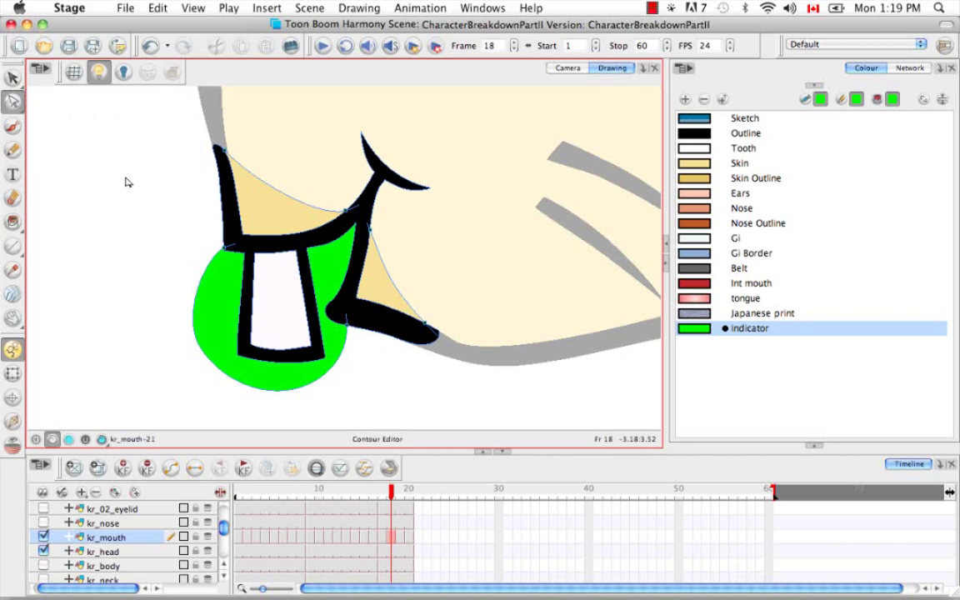
left_click(223, 281)
left_click(186, 328)
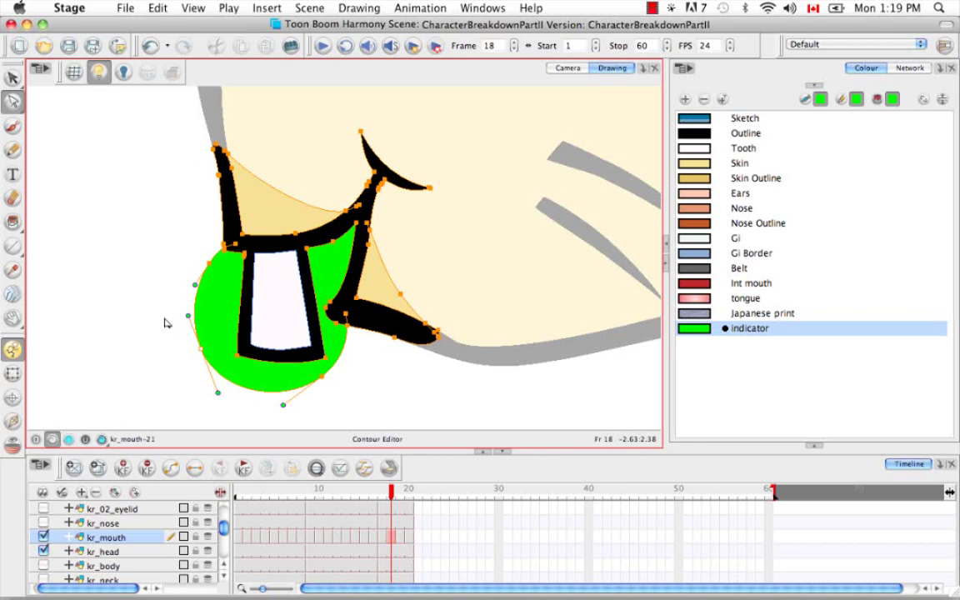
left_click(190, 288)
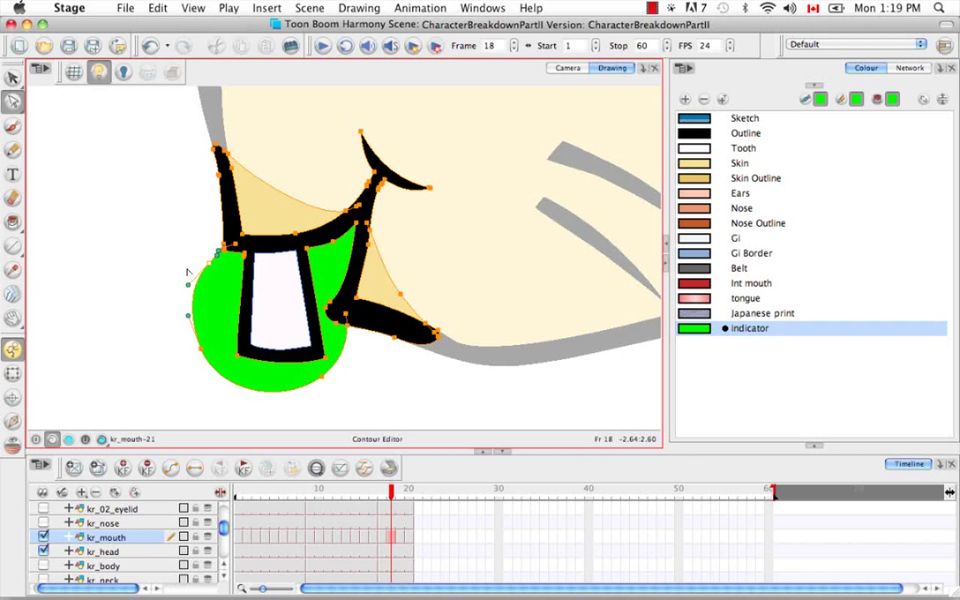
left_click(215, 292)
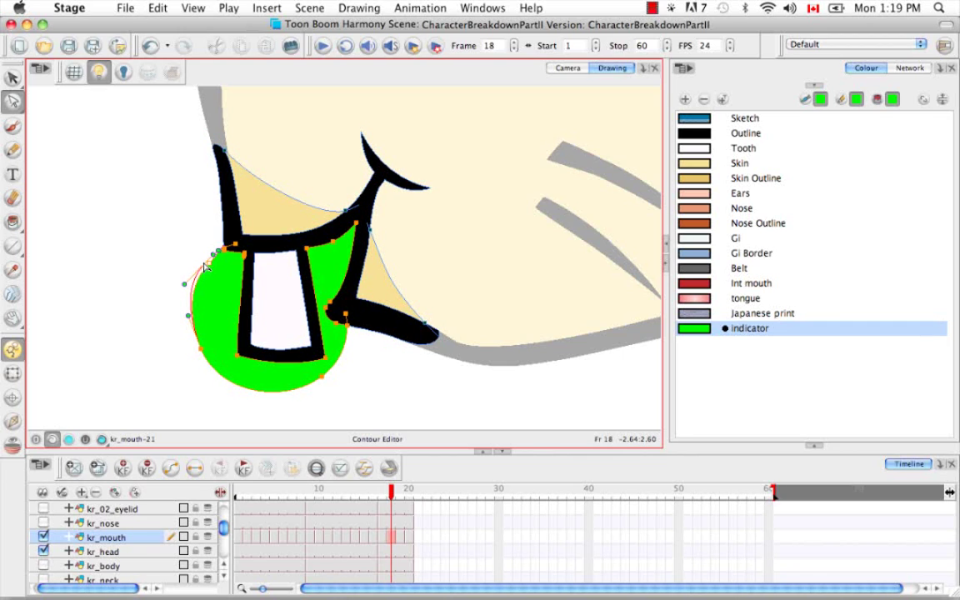
left_click(200, 268)
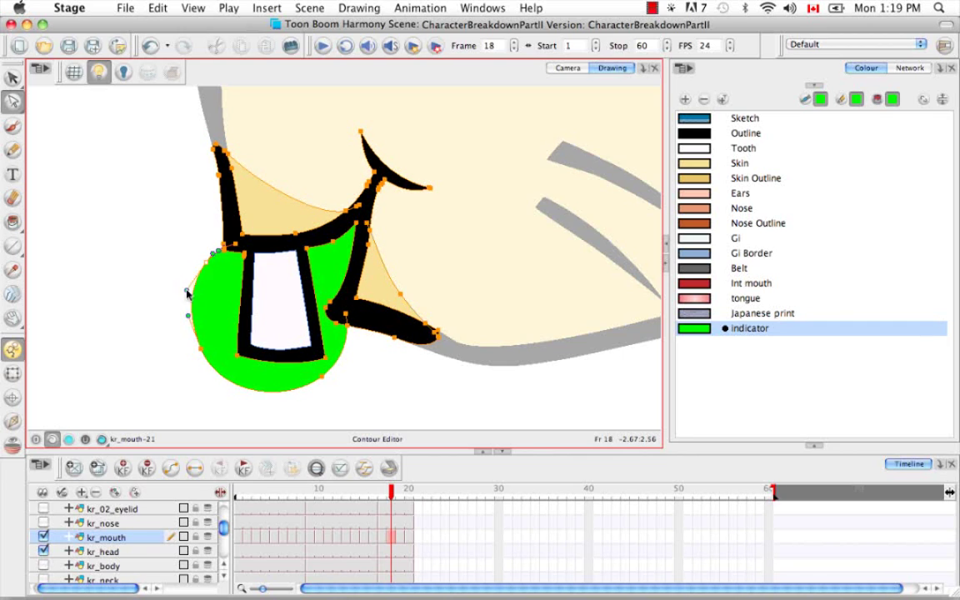
left_click(175, 291)
left_click(210, 313)
left_click(187, 320)
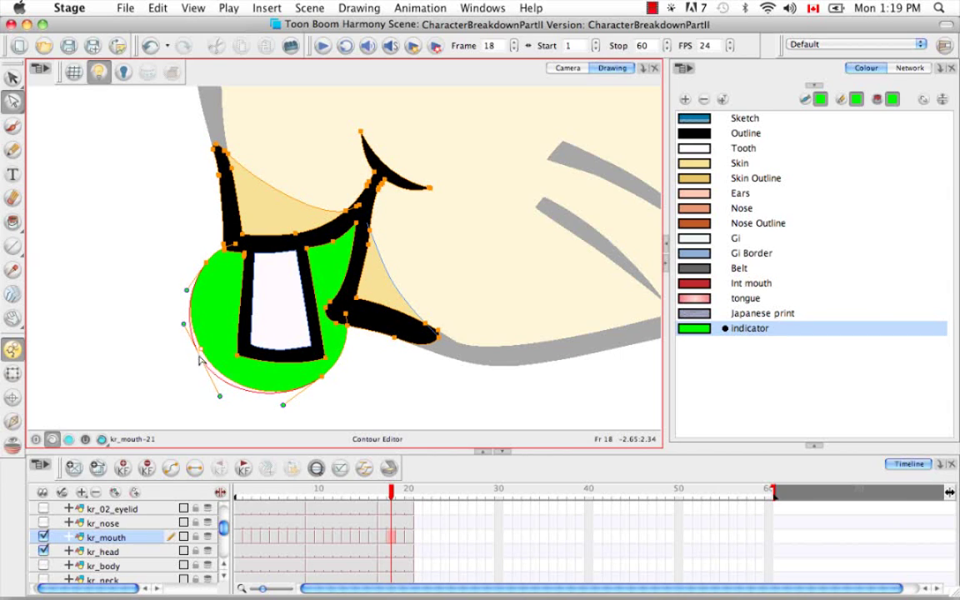
left_click(402, 388)
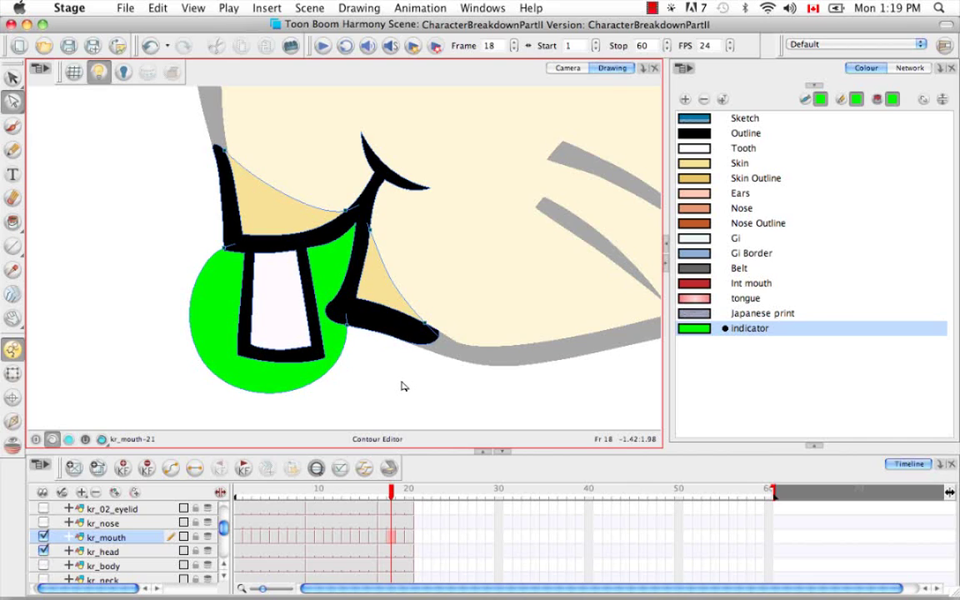